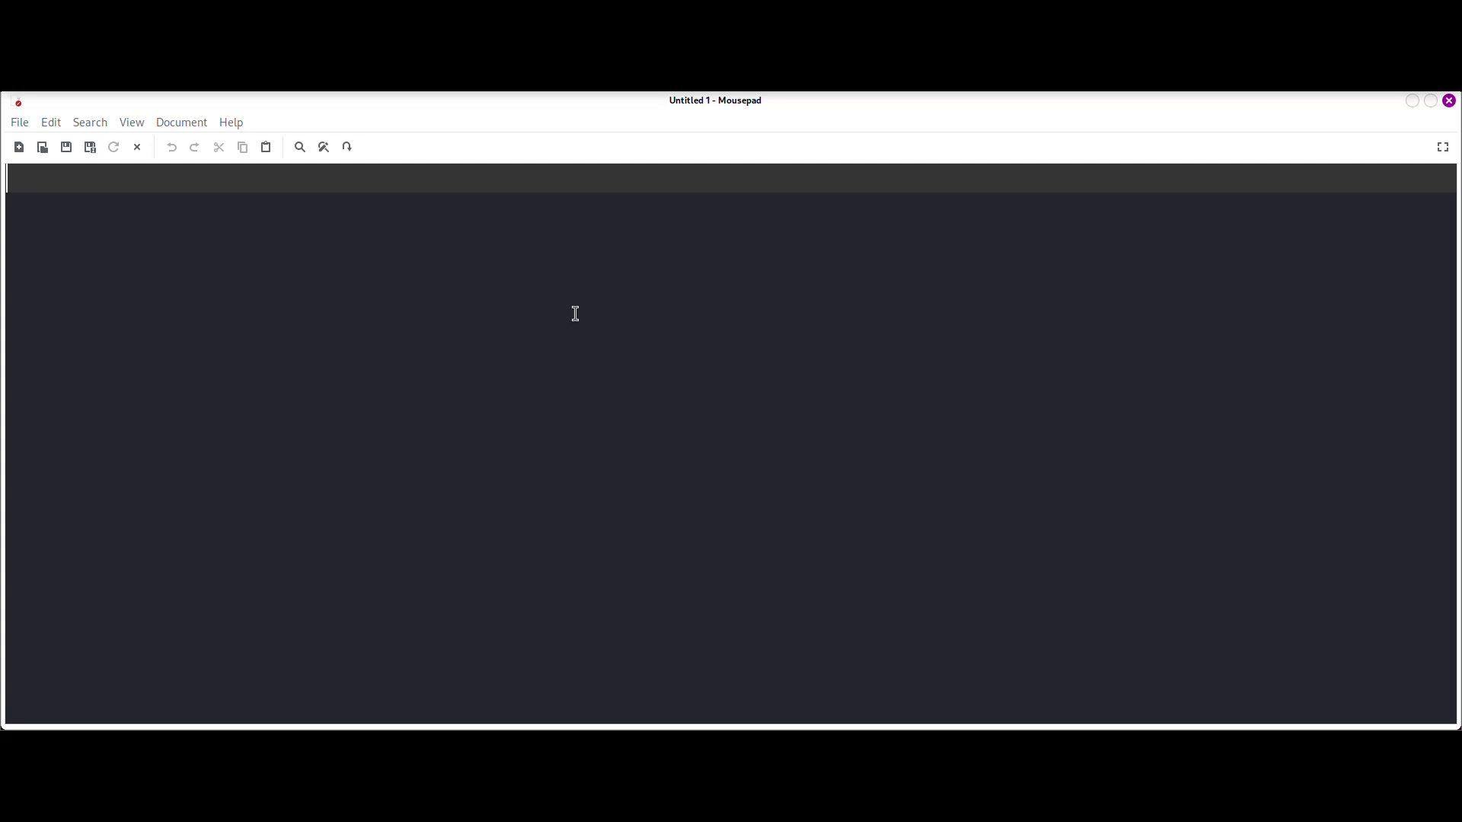
Write the heading "What is WebServer" in the empty document and leave a blank line beneath it
type("What is We")
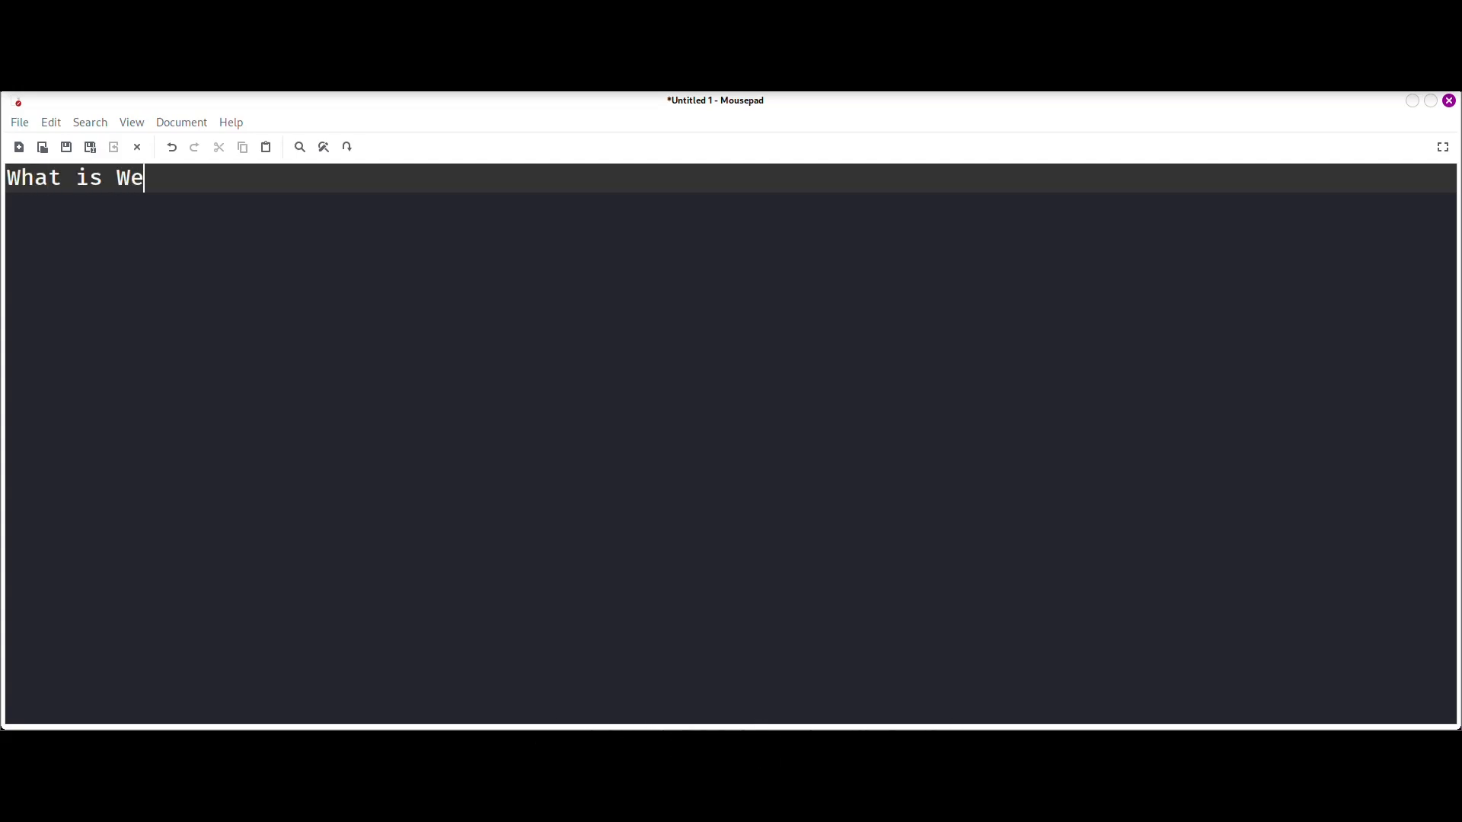
type("bServer")
key("Return")
key("Return")
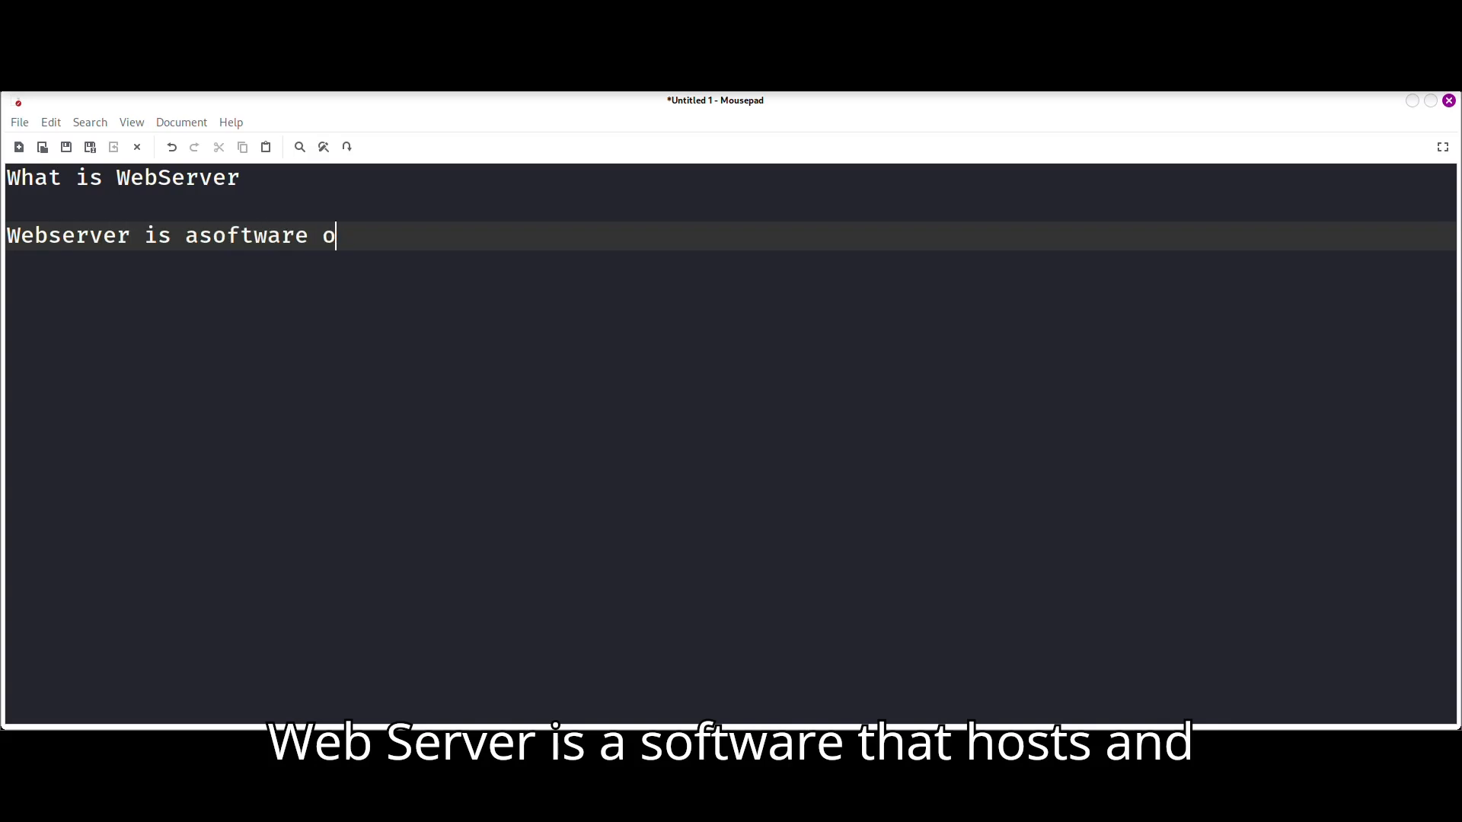
Write the definition "Webserver is asoftware that hosts and serves websites or web applications over the internet" below the heading
type("hosts and serve")
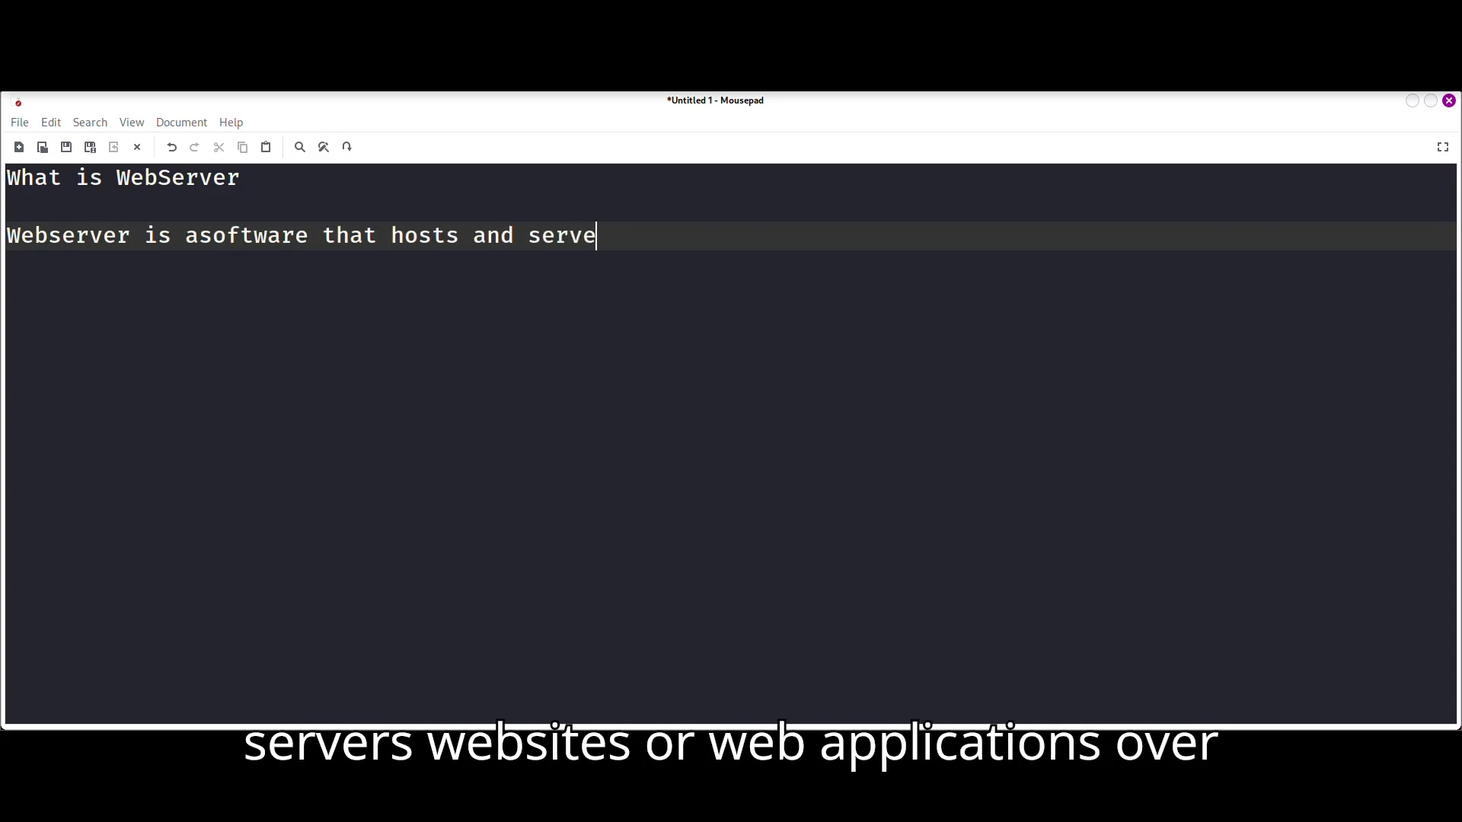
type("s websites or web applicati")
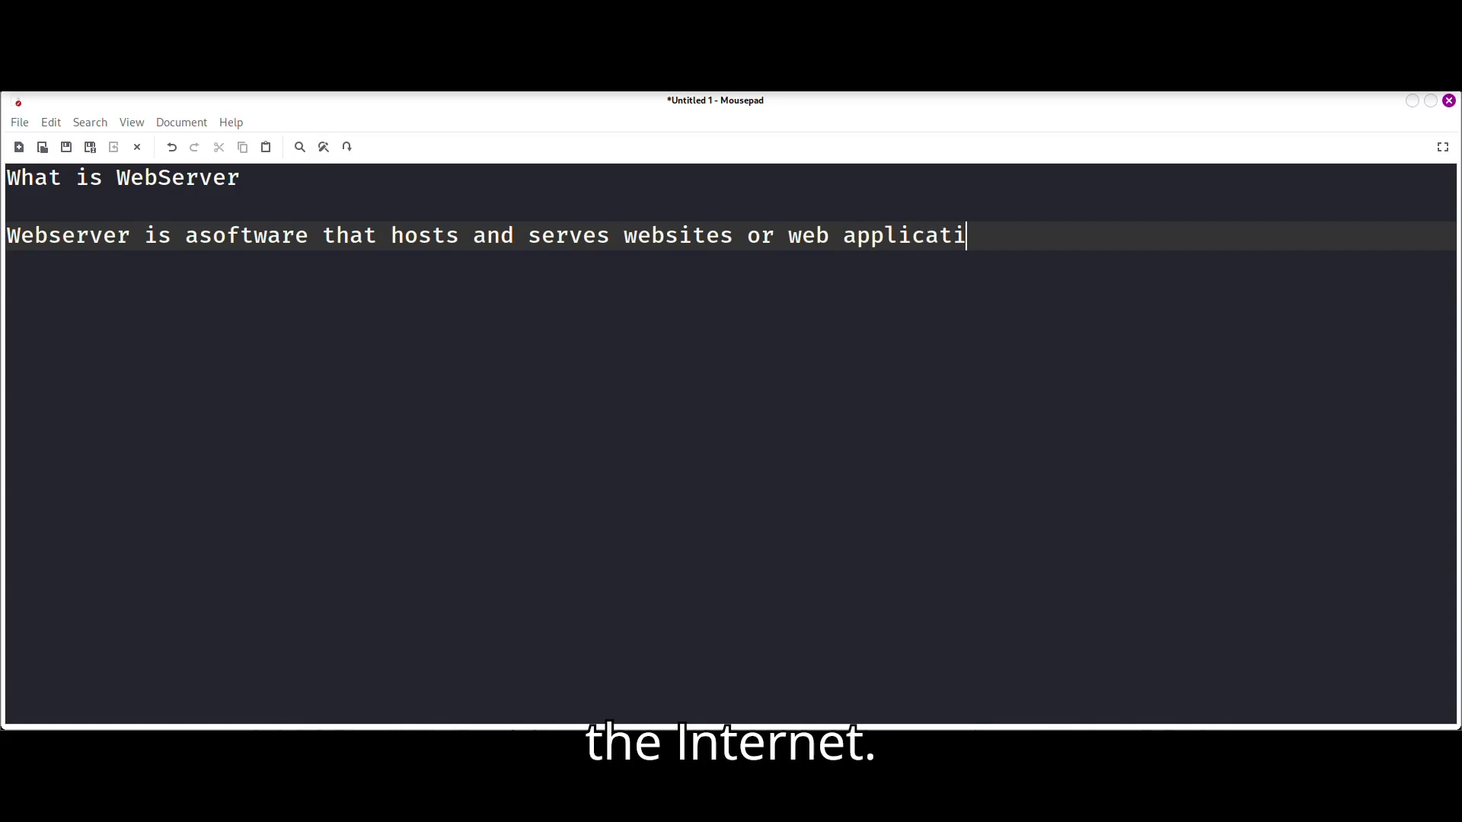
type("ons over the internet")
key("Return")
key("Return")
Add the line "Its primary job is to deliver web pages to user when they request them through a web browser."
type("Its ")
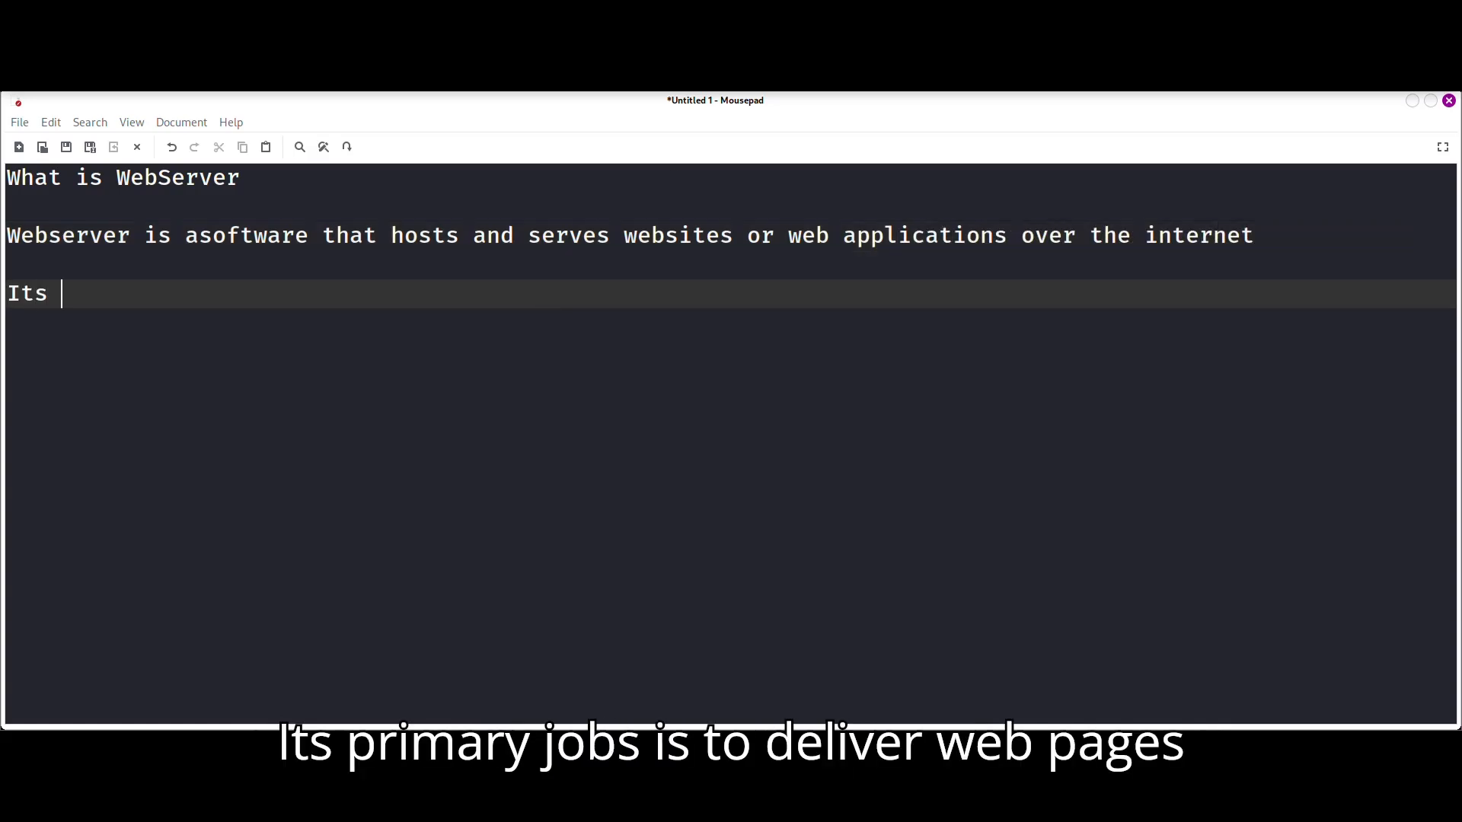
type("primary job is to deliver w")
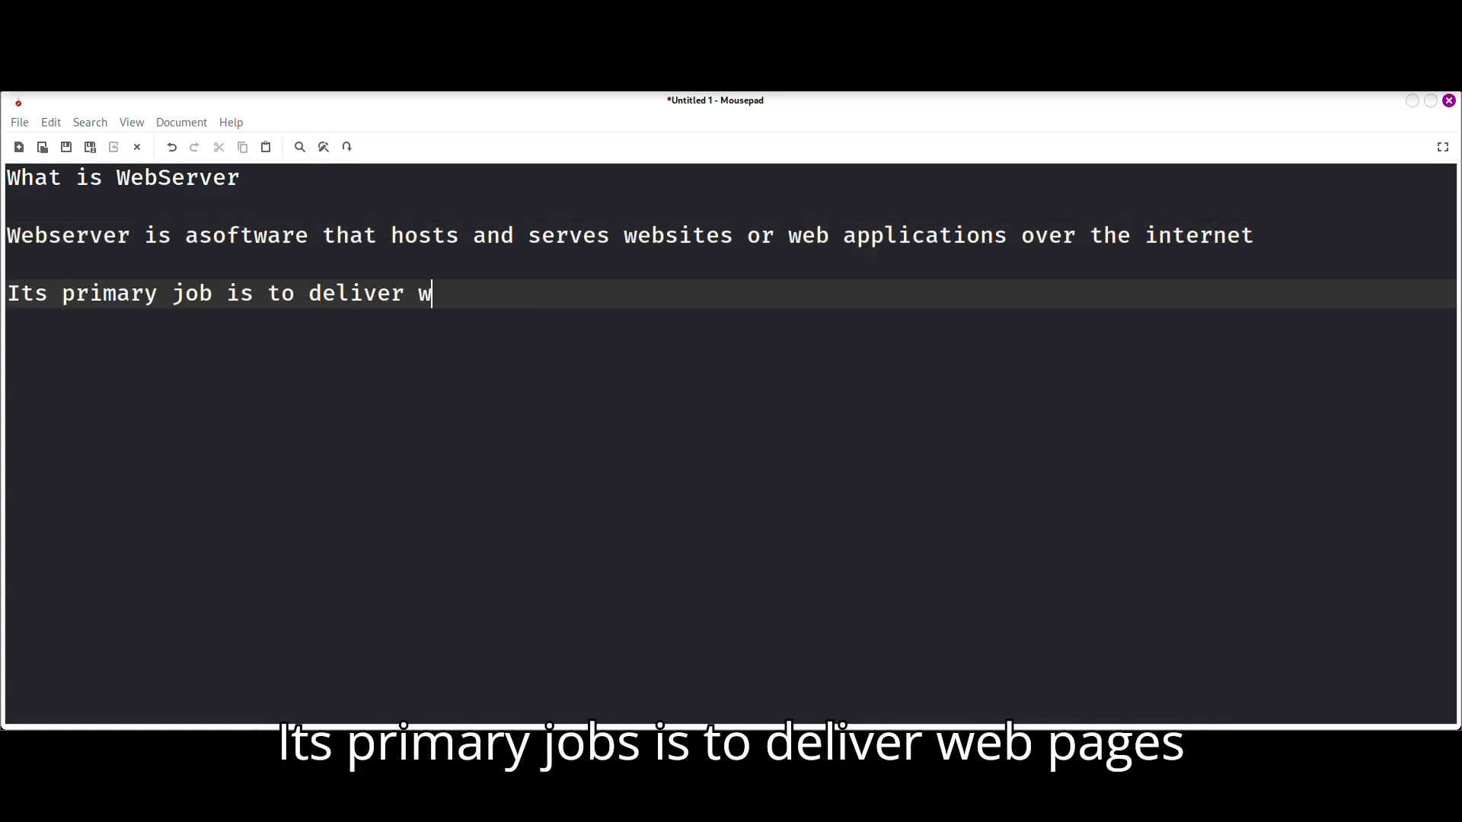
type("eb pages to user when they request ")
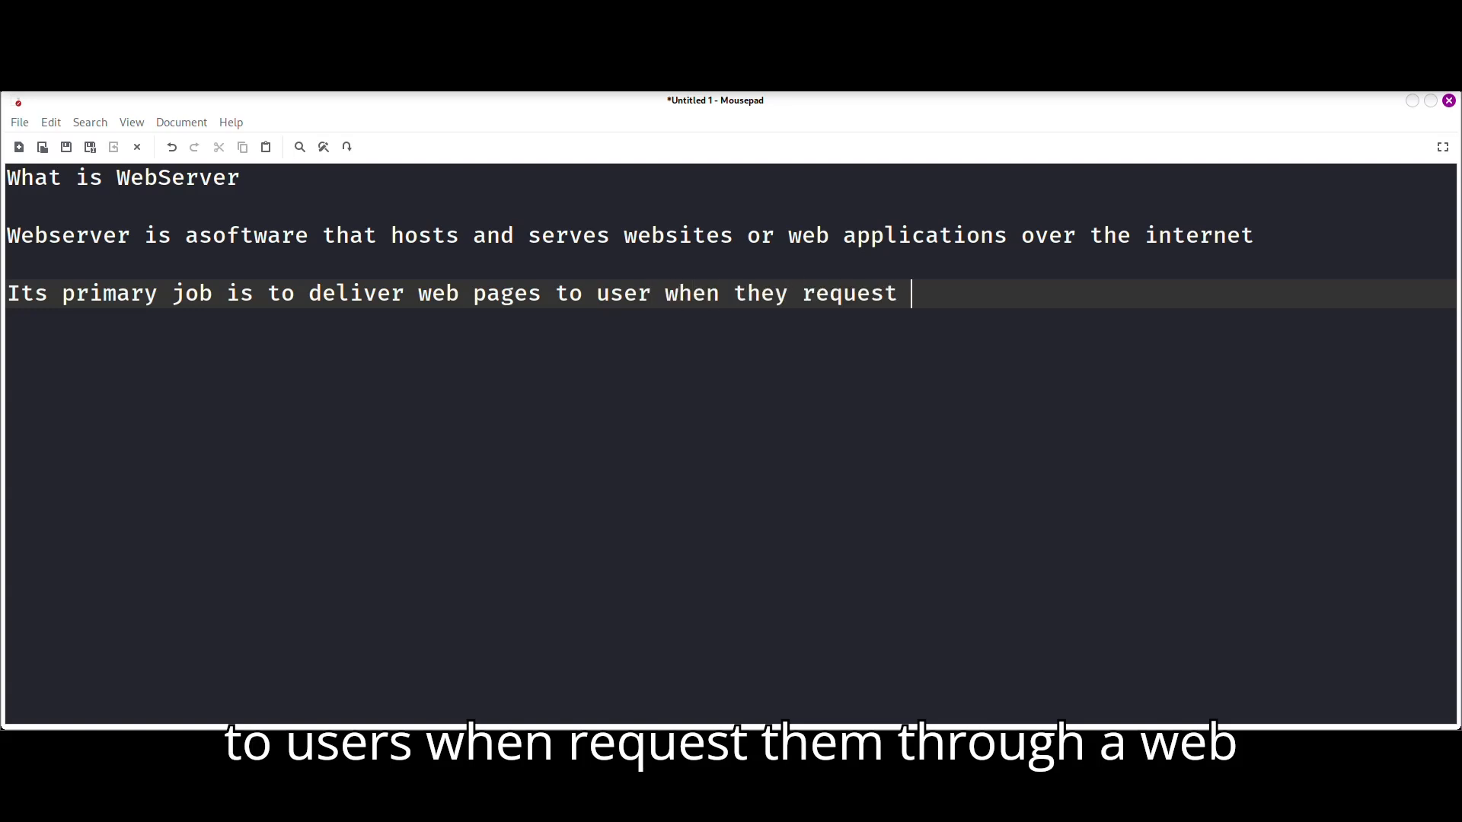
type("them through a web browser")
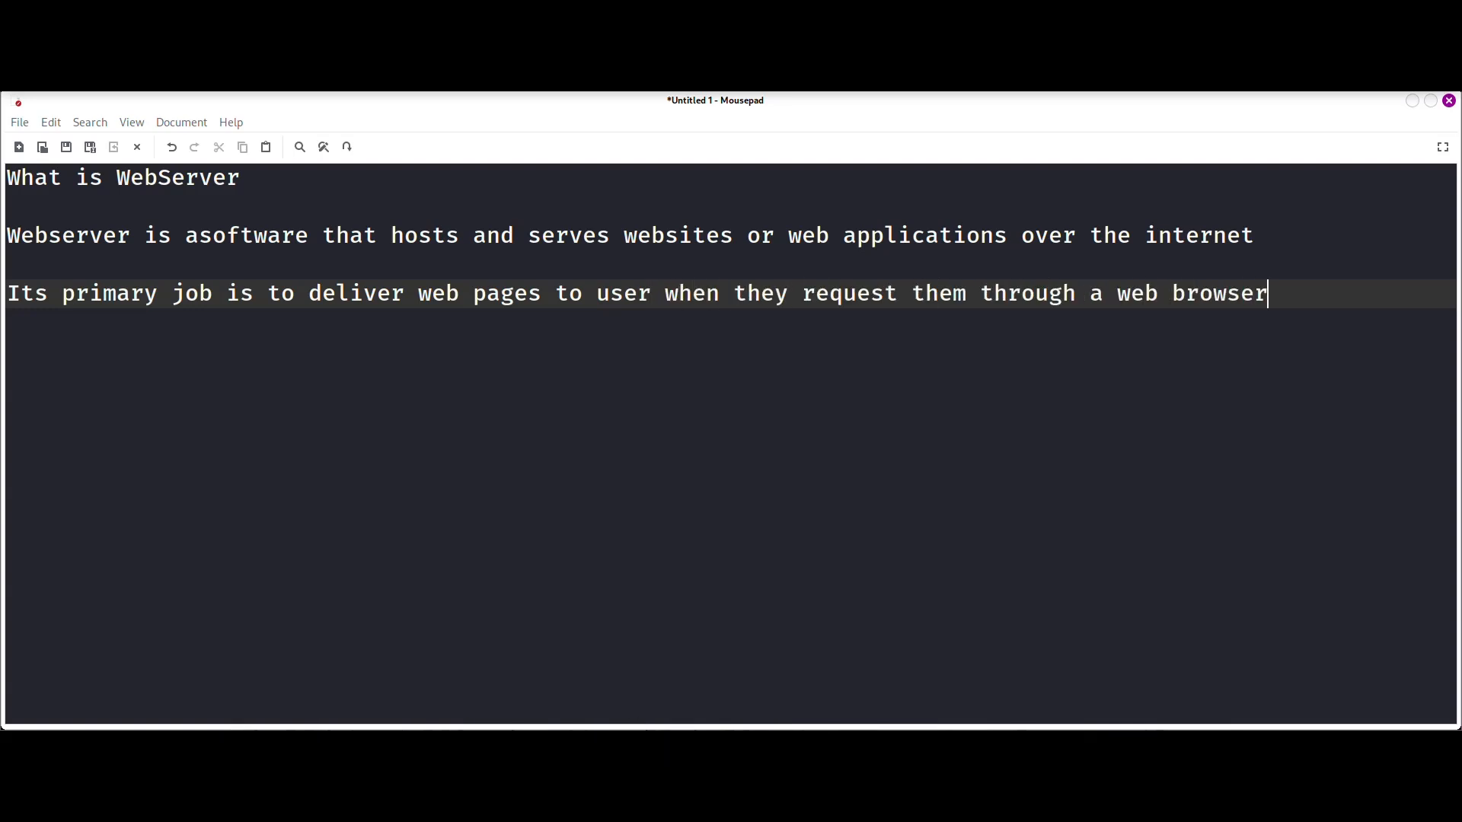
type(".")
key("Return")
key("Return")
Start a new paragraph reading "When you type URL into a browser , it sends a request to web server"
type("Wheb")
type(" yoy type URL into ")
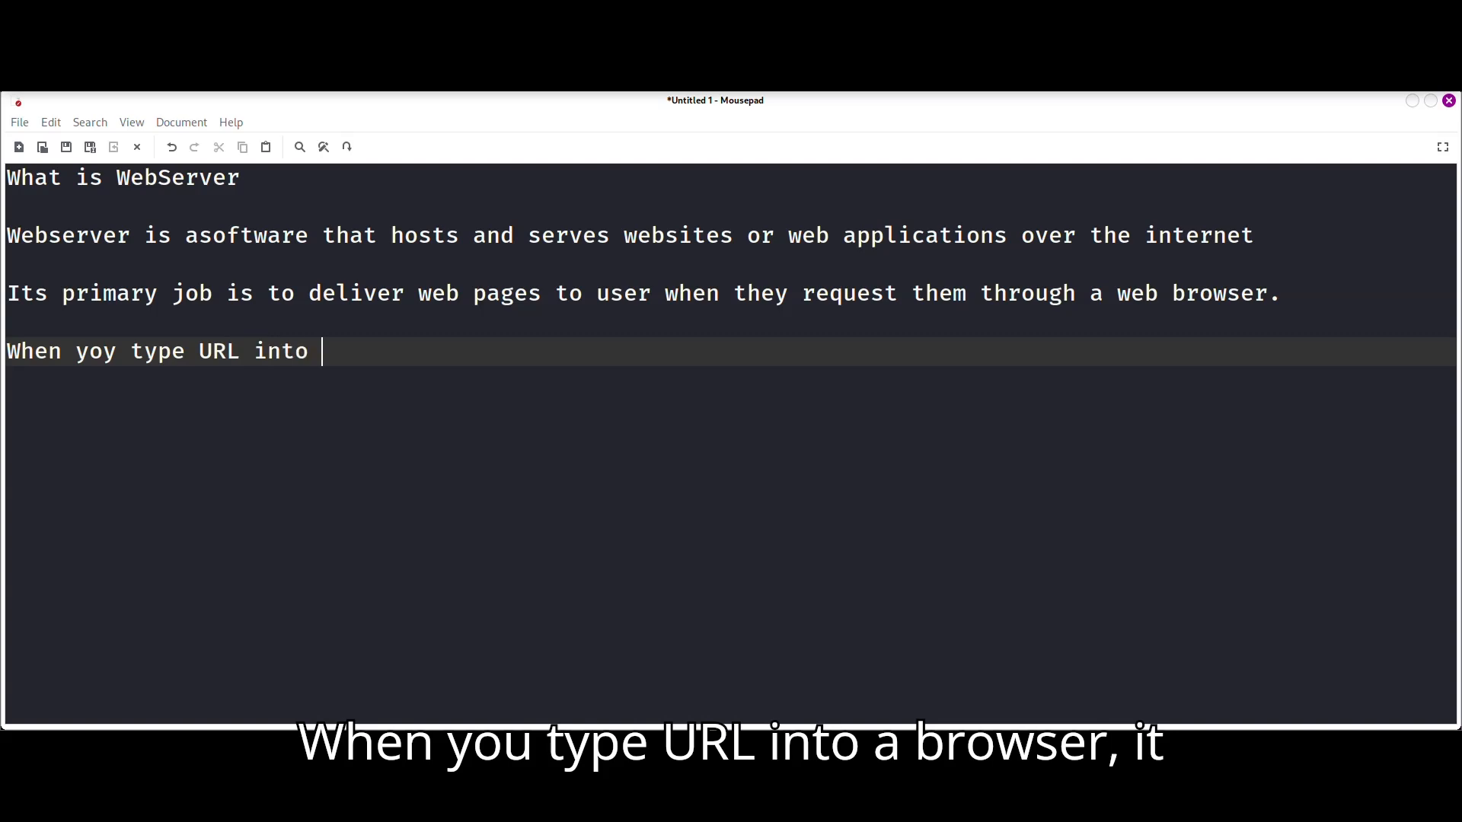
type("a browser, it sends a request to web server")
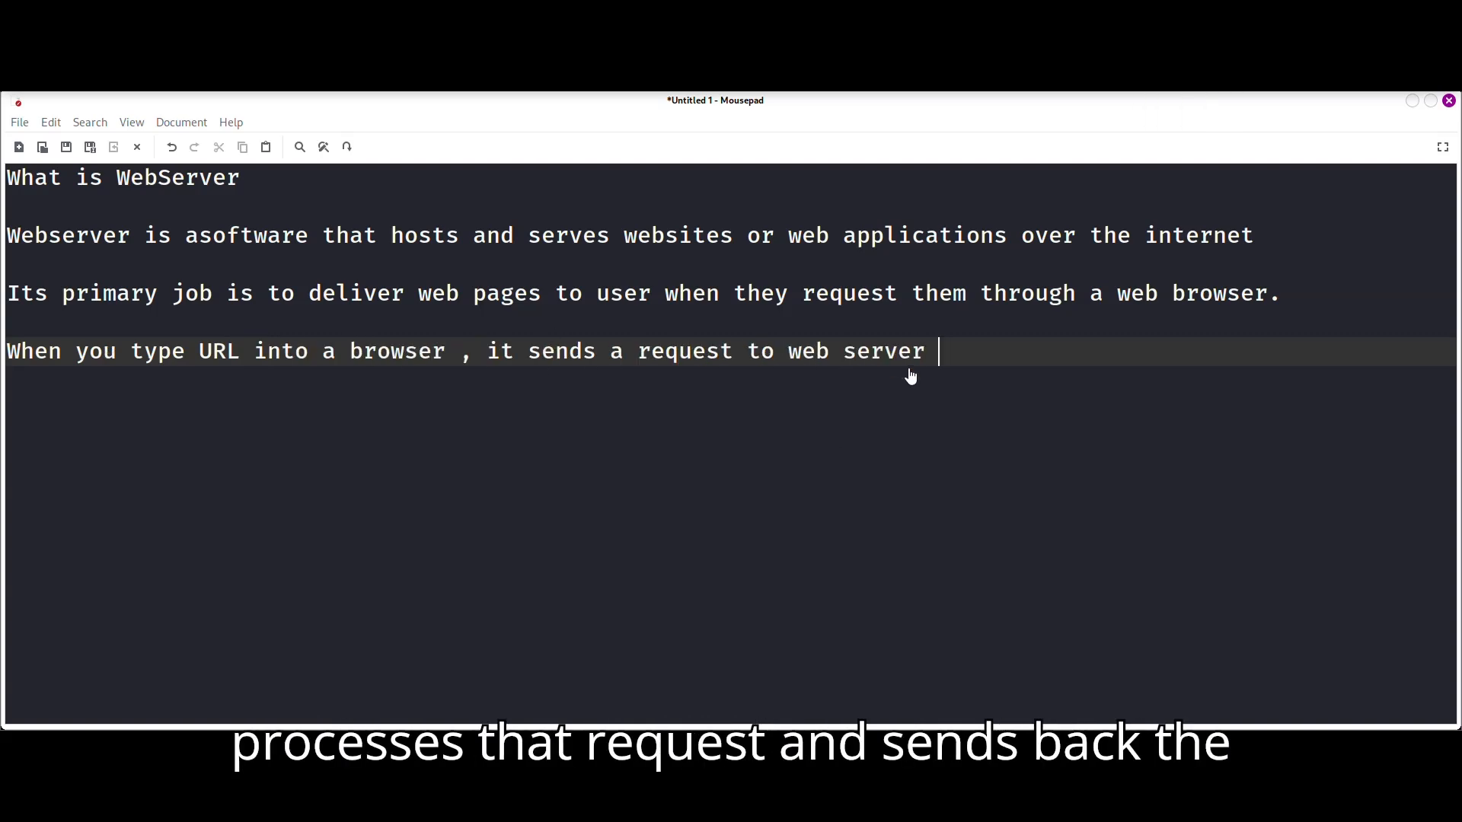
Continue the paragraph with ", which then processes that request and sends back the approiate content such as HTML, CSS, JAVASCRIPT, IMAGE Etc."
type(" , which then processes that r")
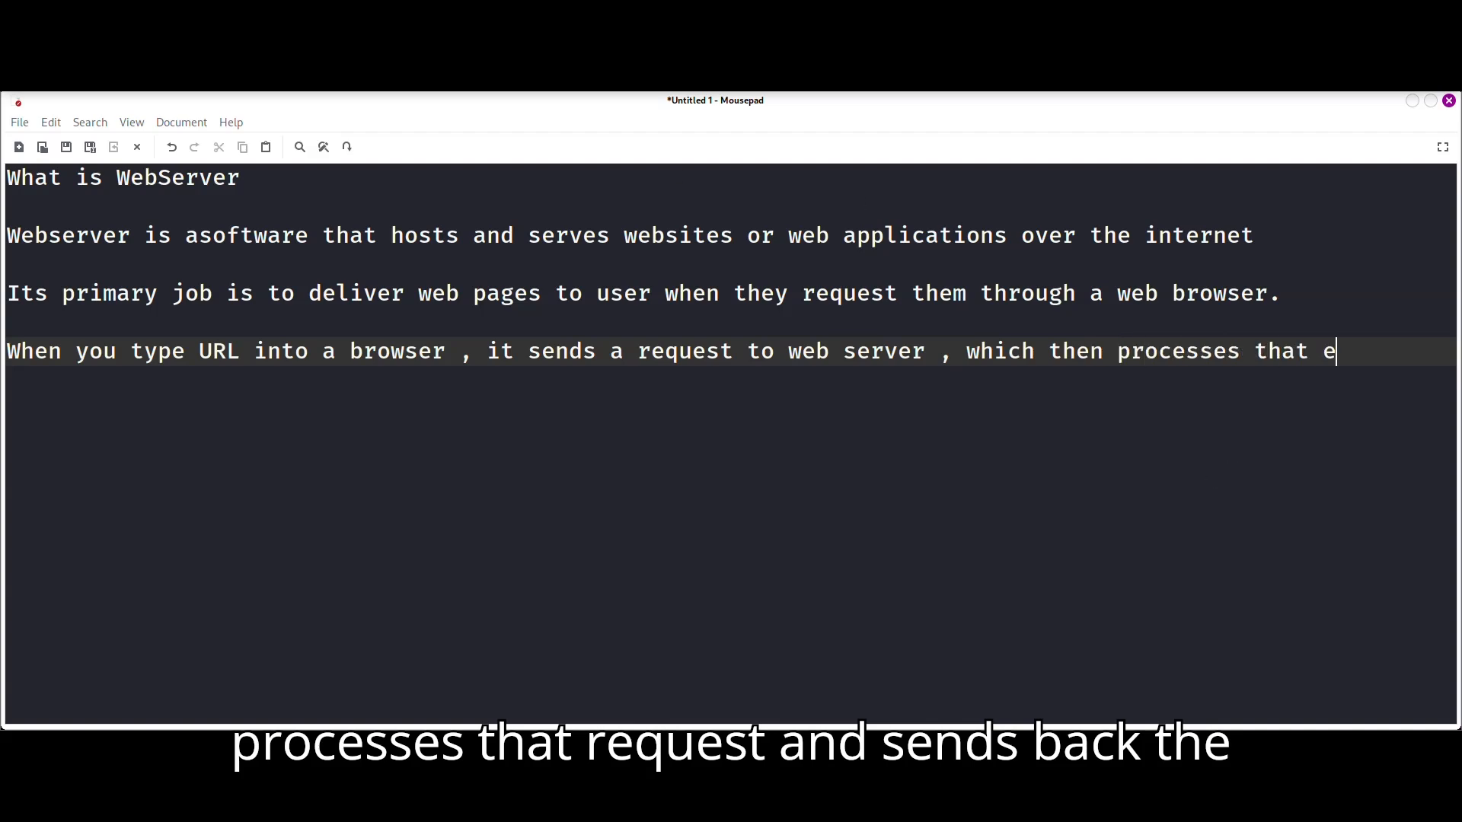
type("equest sa")
key("BackSpace")
key("BackSpace")
type("and sends back the appr")
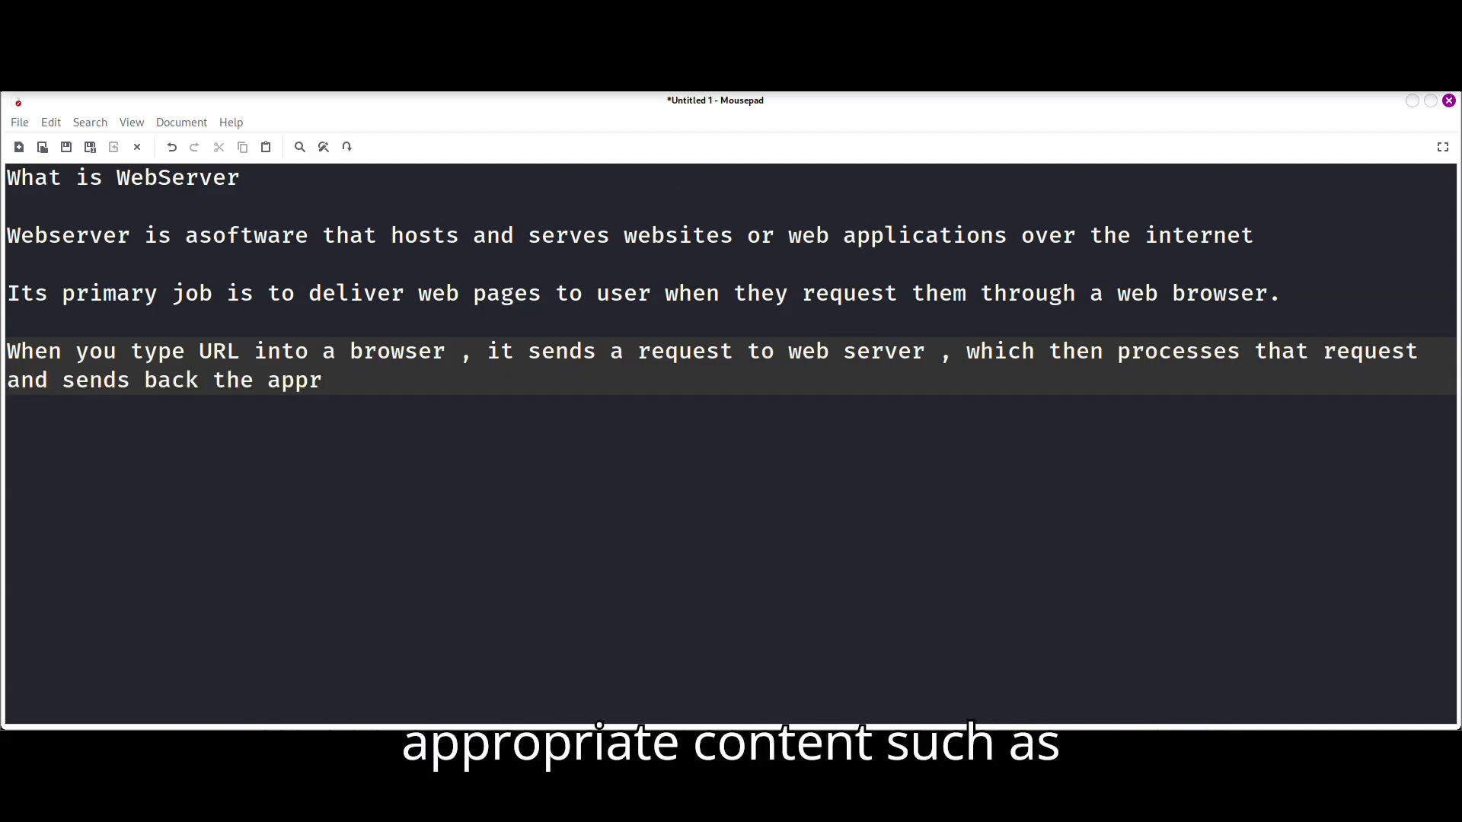
type("oiate content ")
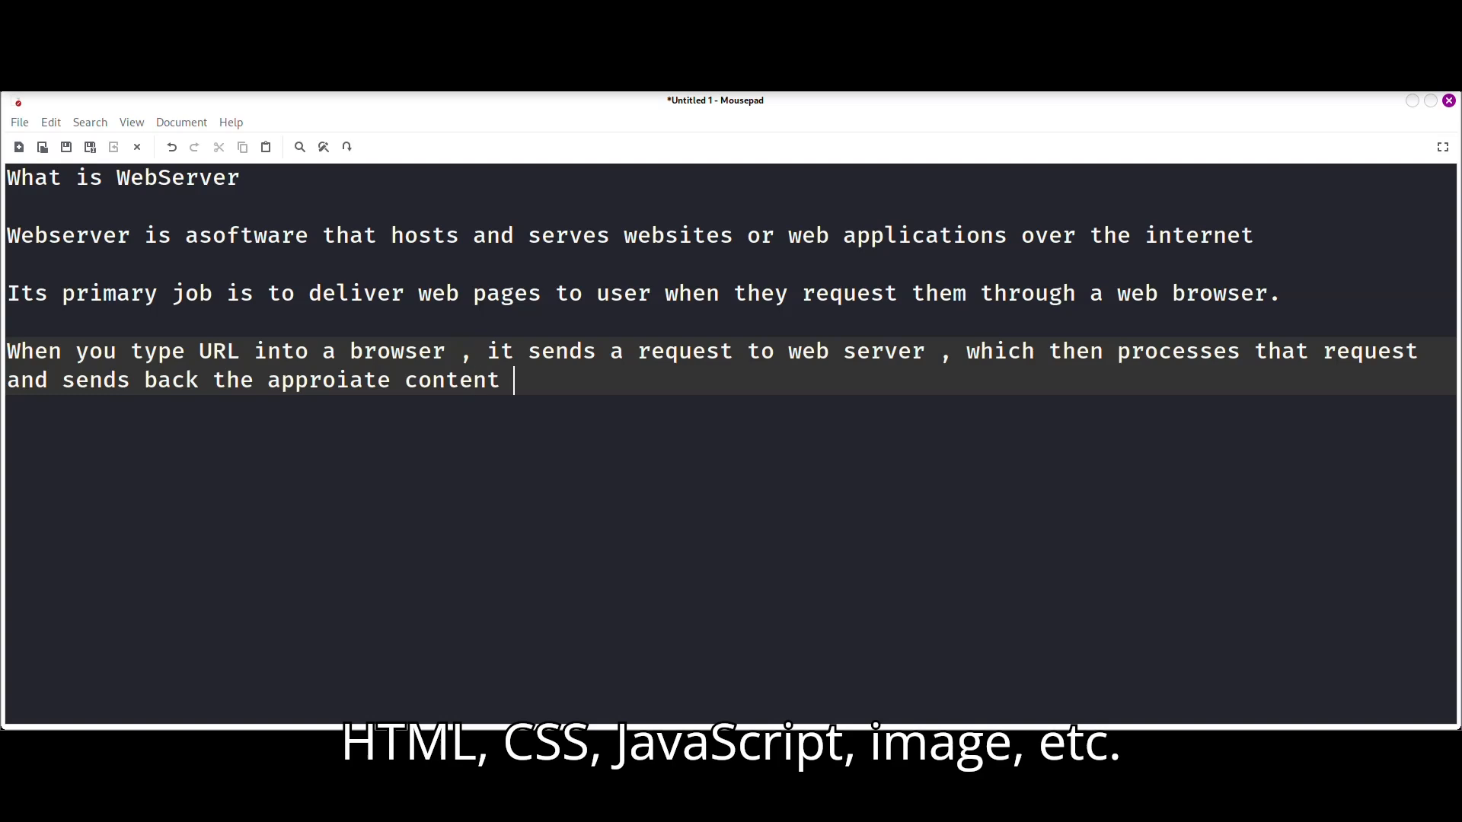
type("such as HTML, CSS, JAVASCRIPT, IMAGE Etc.")
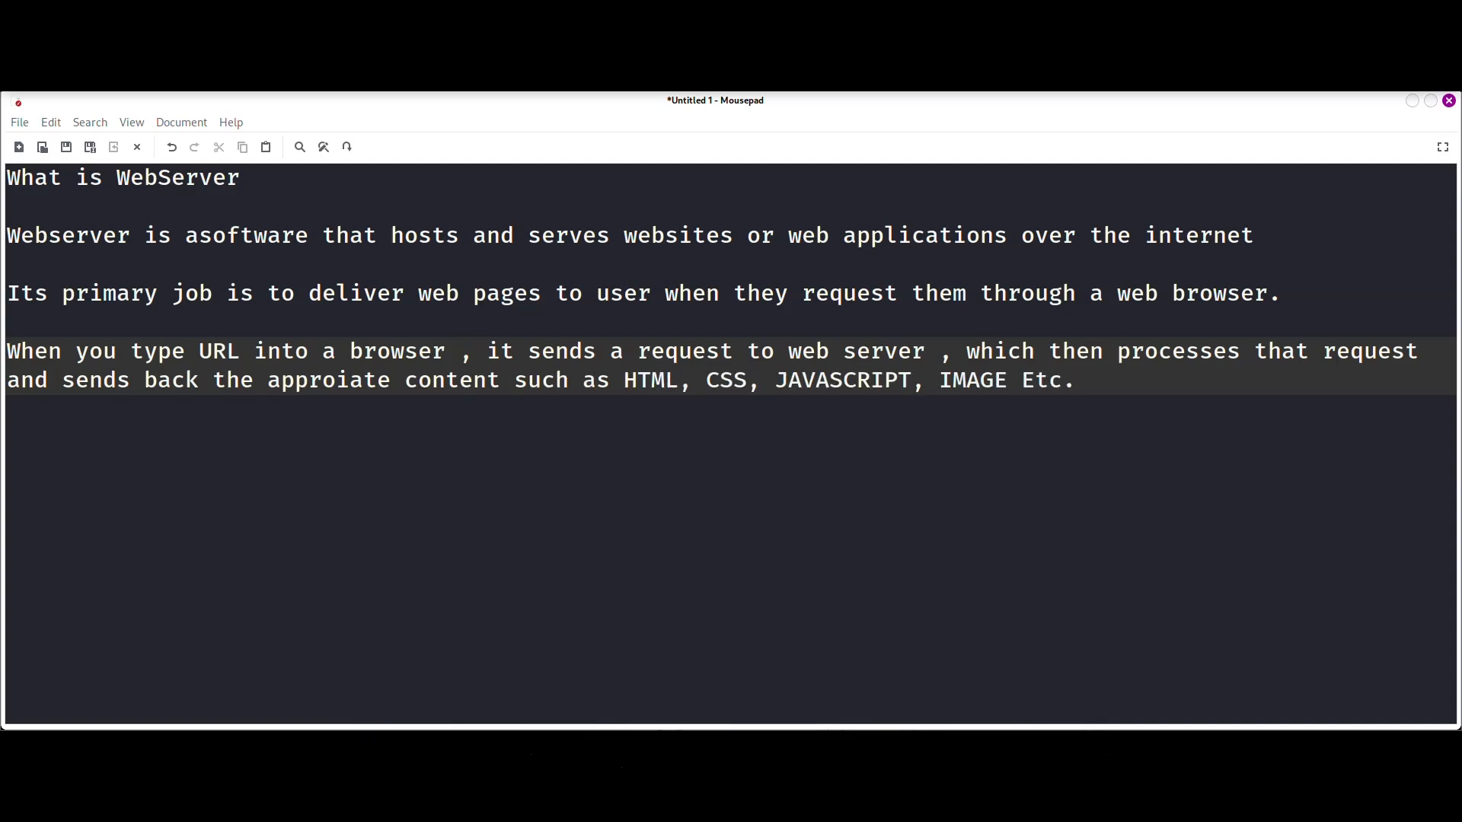
Create a new document and write the heading "Key functions of Web Server" followed by a blank line
key("ctrl+n")
type("Key ")
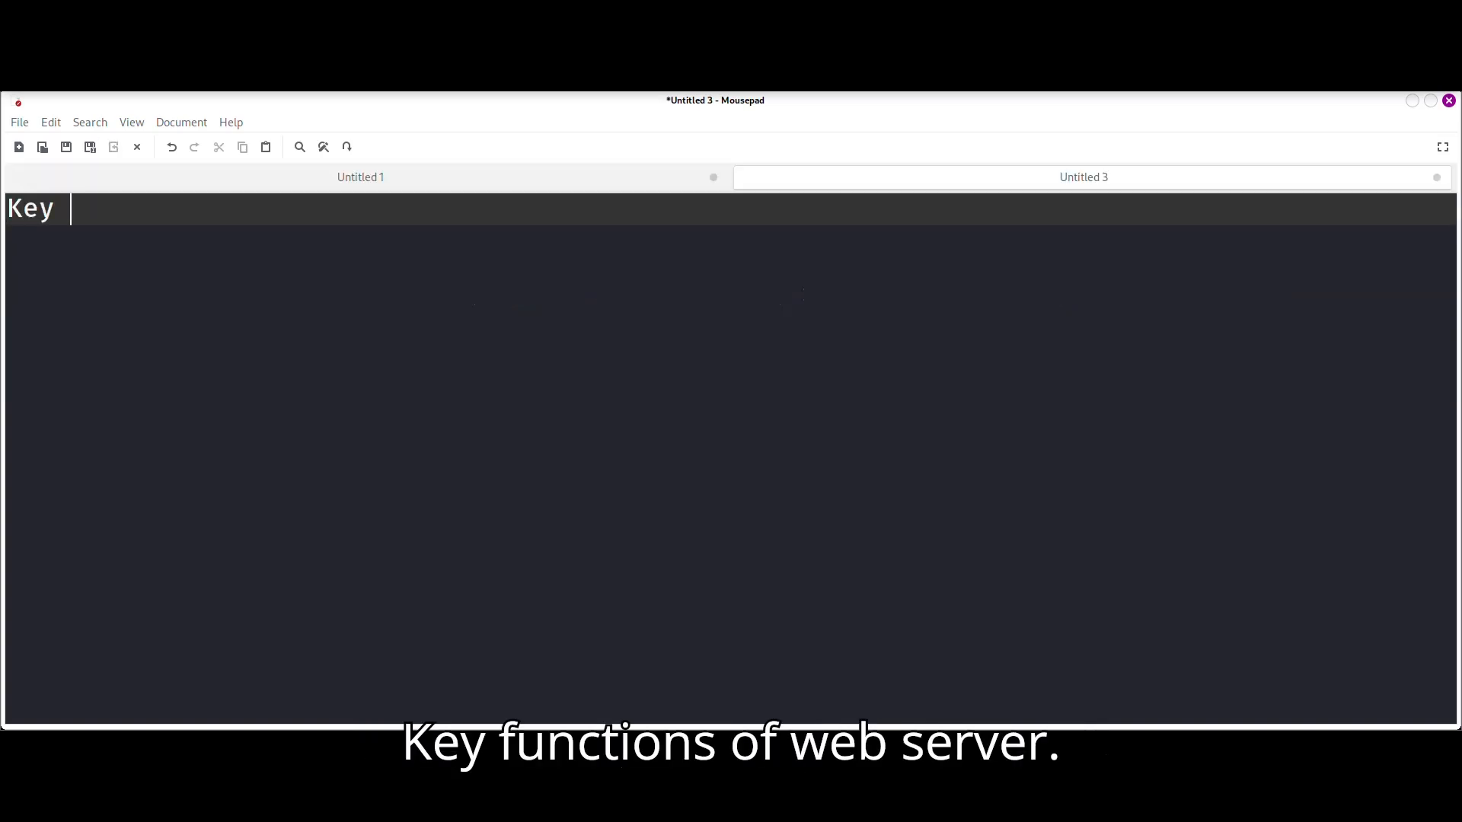
type("functions of Web Server")
key("Return")
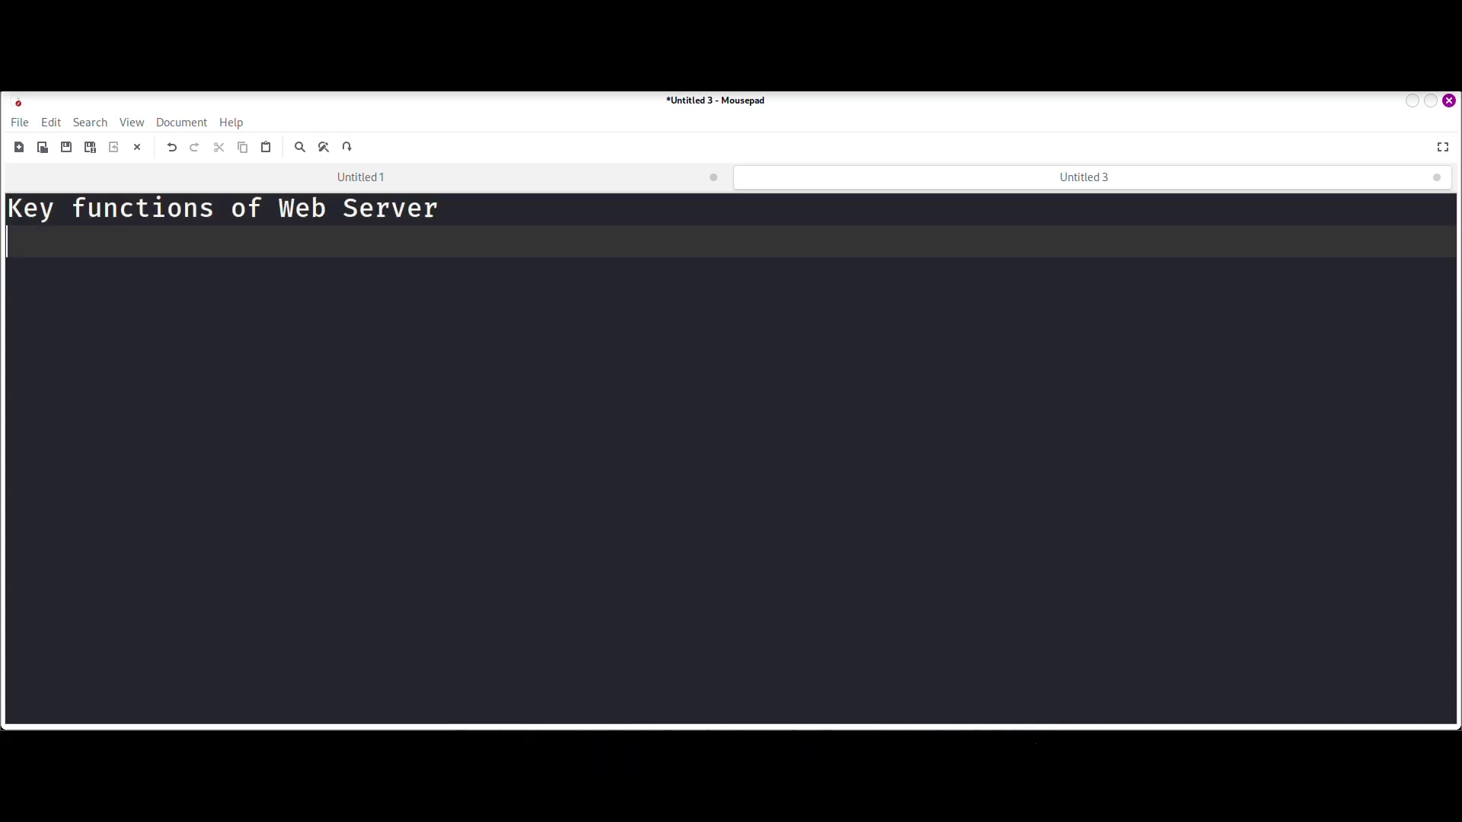
key("Return")
List four numbered functions, separated by blank lines: "Accept Request", "Process Request", "Server Content" and "Manage Data"
type("1. Accept Request")
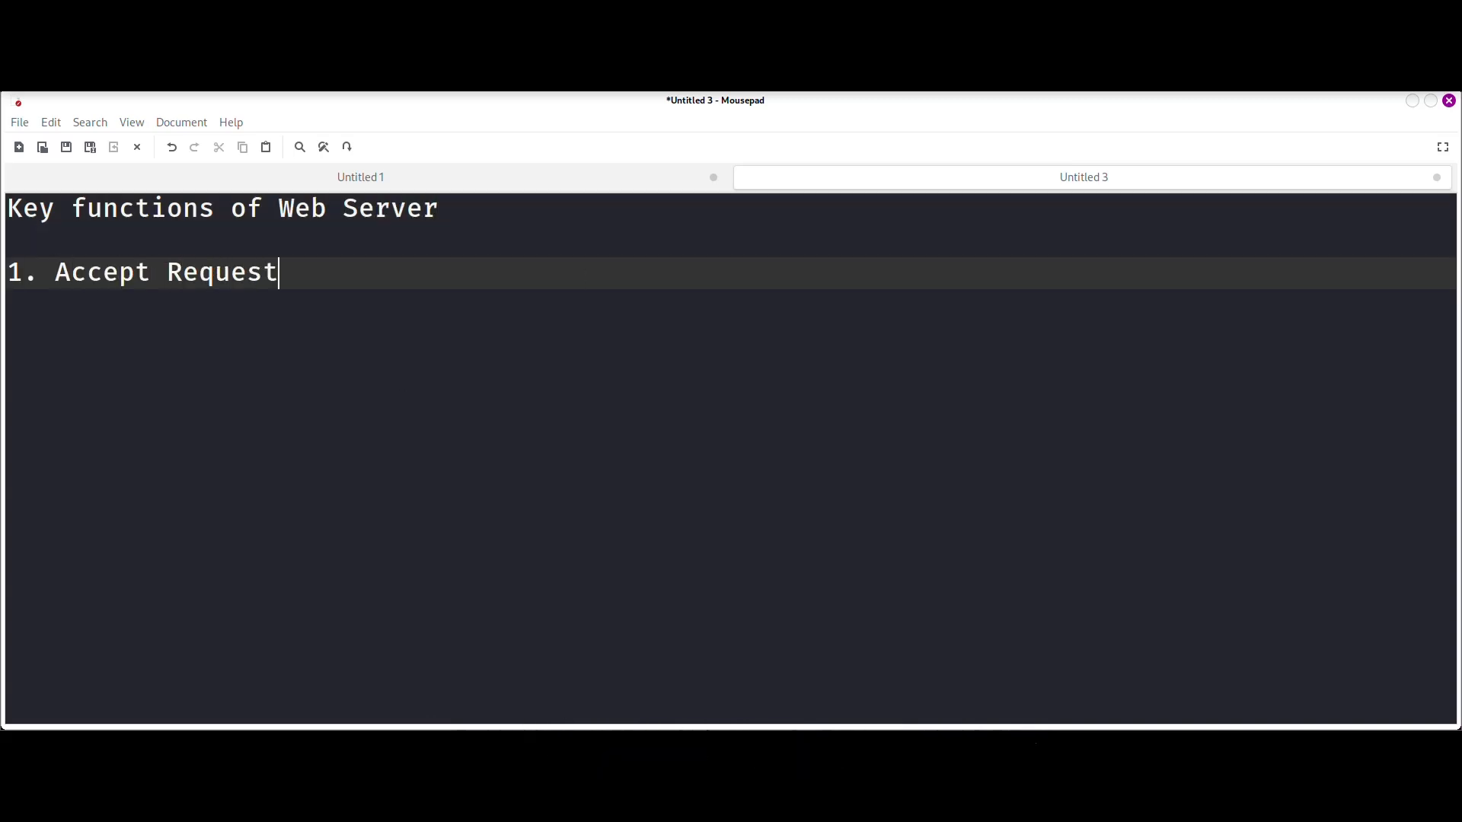
key("Return")
key("Return")
type("2.Process Request")
key("Return")
key("Return")
type("3.")
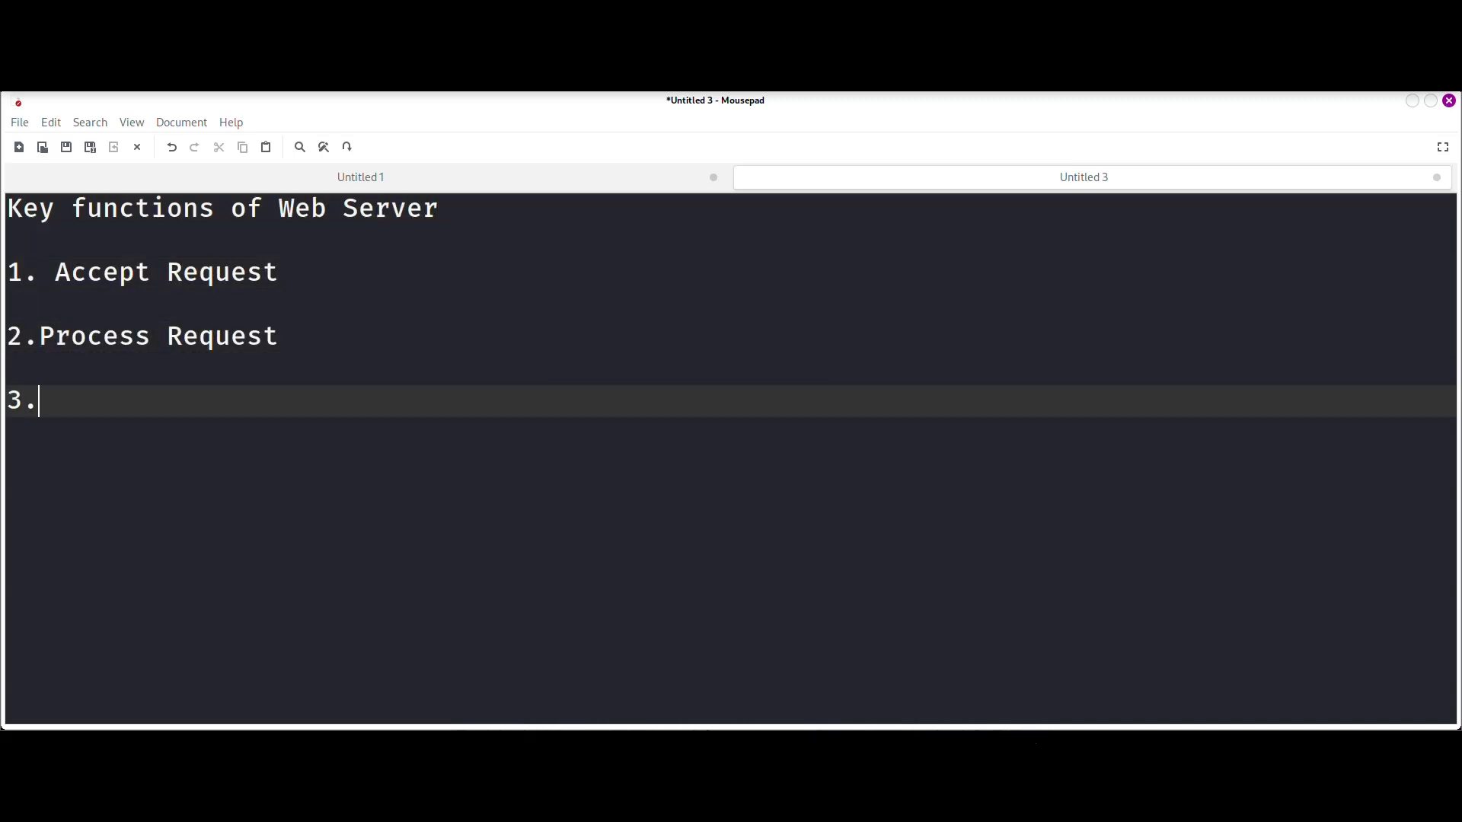
type("Server Content")
key("Return")
key("Return")
type("4. Manage Data")
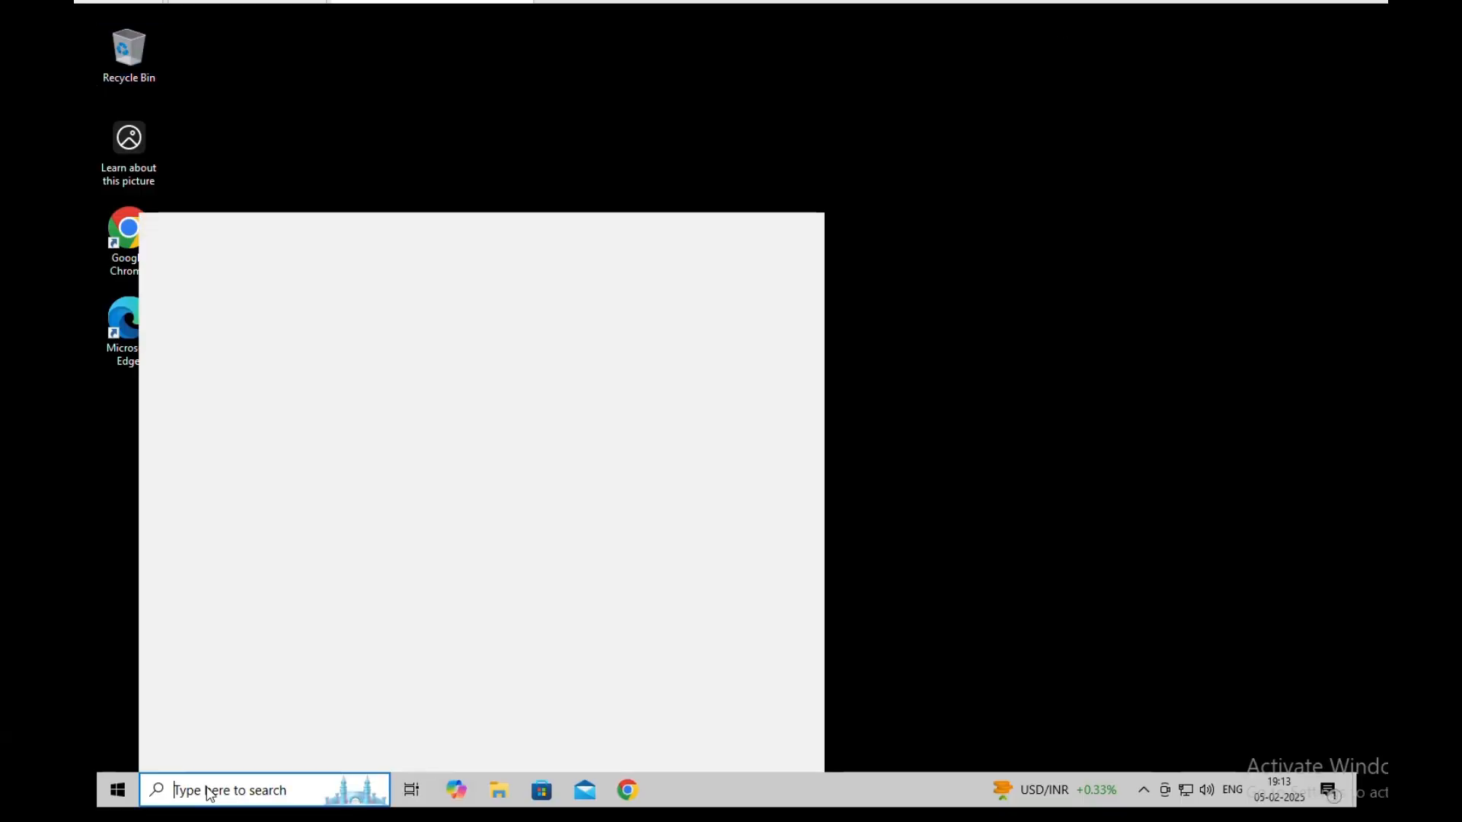
Switch to Windows and open the Turn Windows features on or off dialog from the Programs category of Control Panel
type("contr")
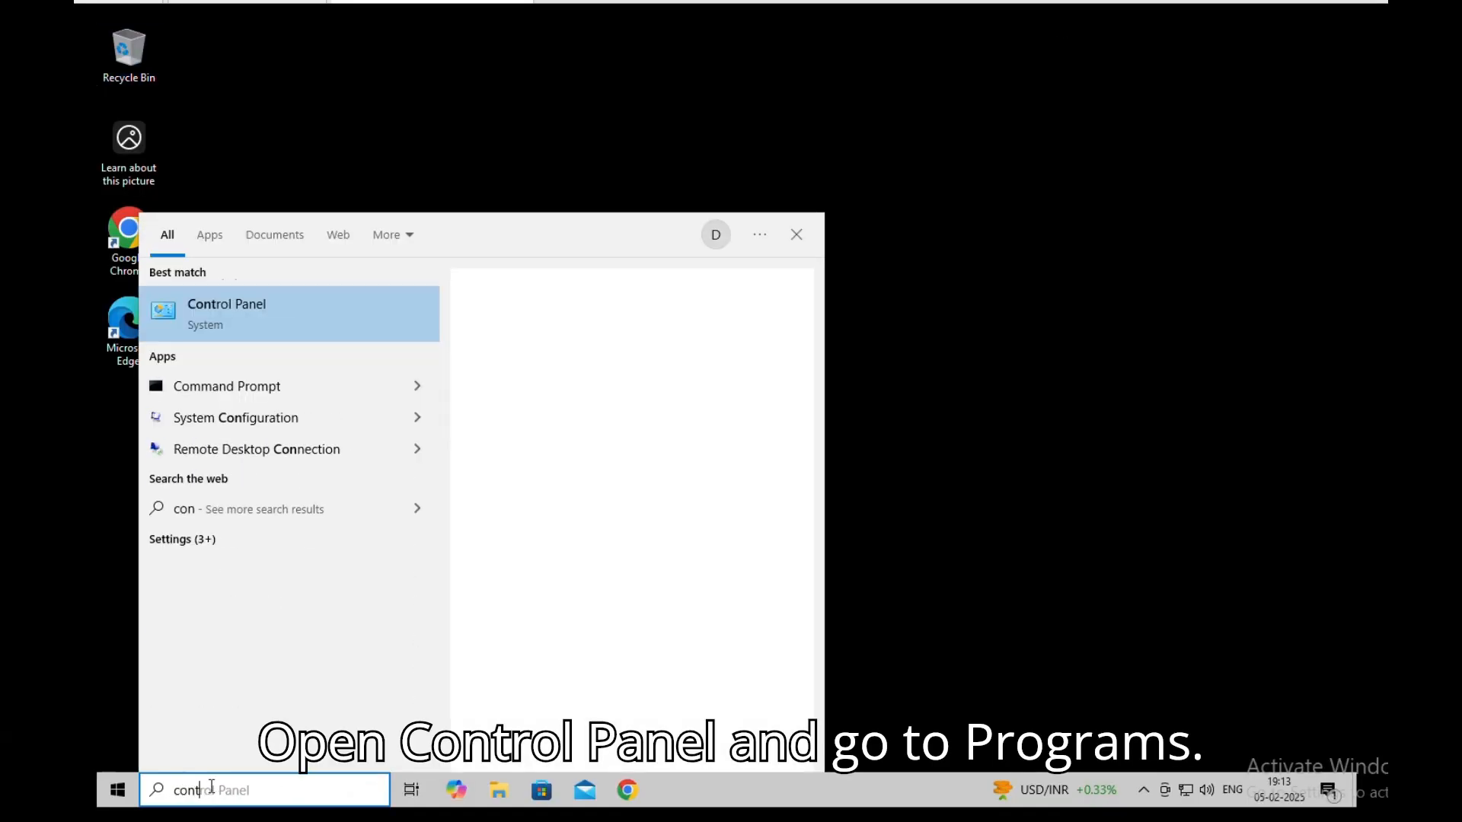
left_click(306, 293)
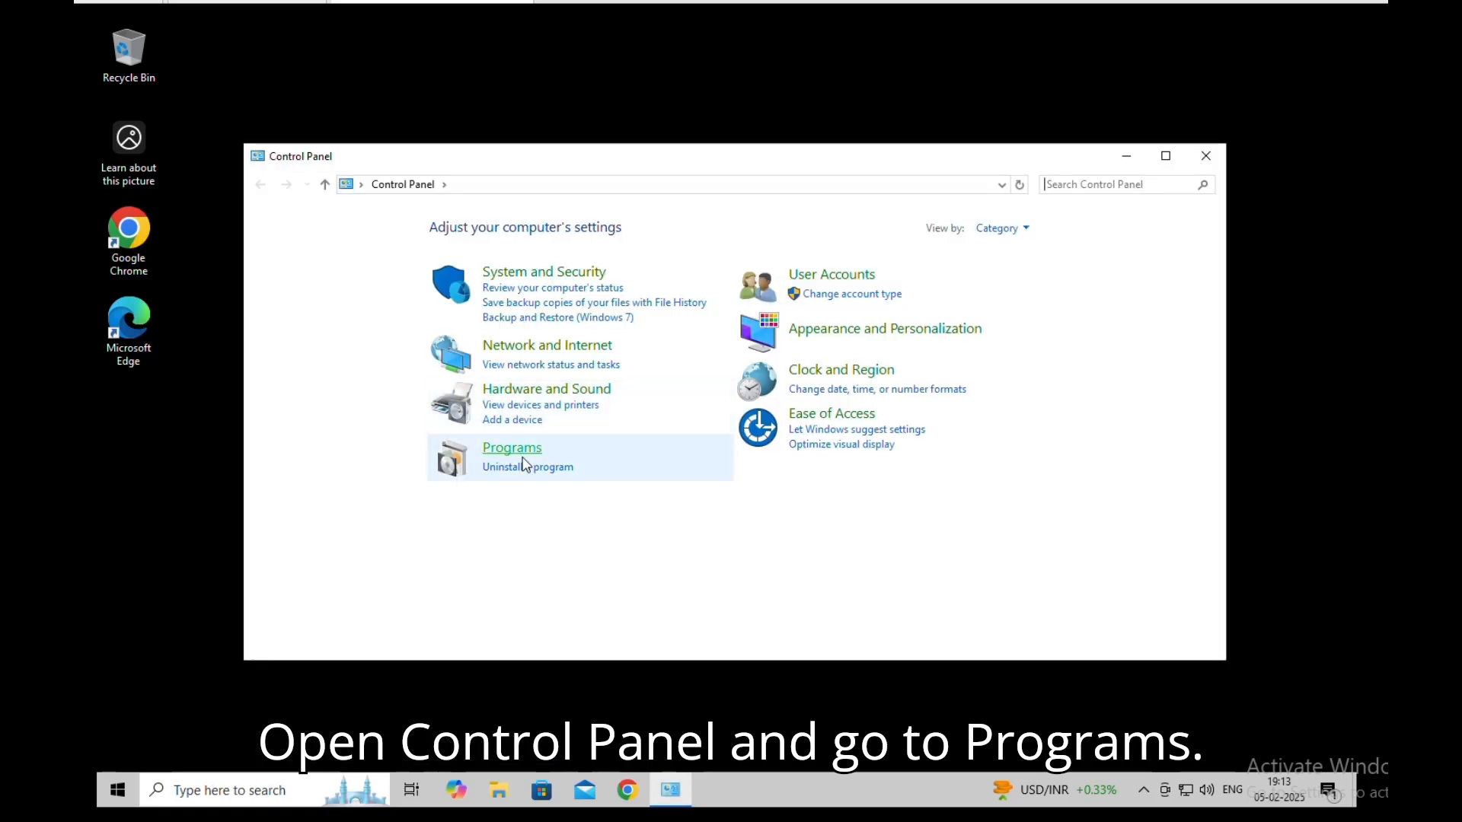
left_click(487, 451)
left_click(666, 244)
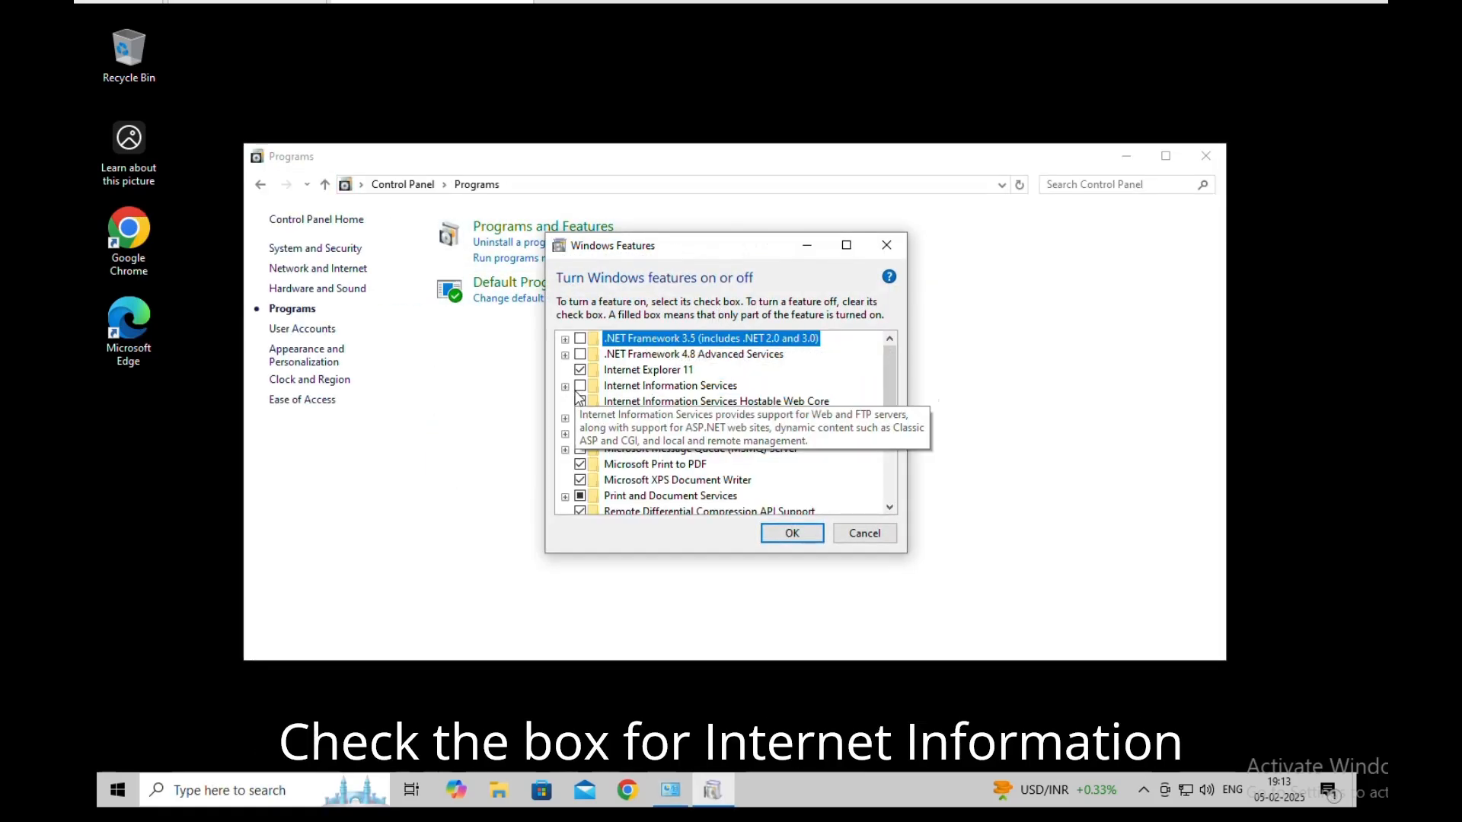
Enable Internet Information Services and Internet Information Services Hostable Web Core, decline the restart, and minimize Control Panel
left_click(580, 387)
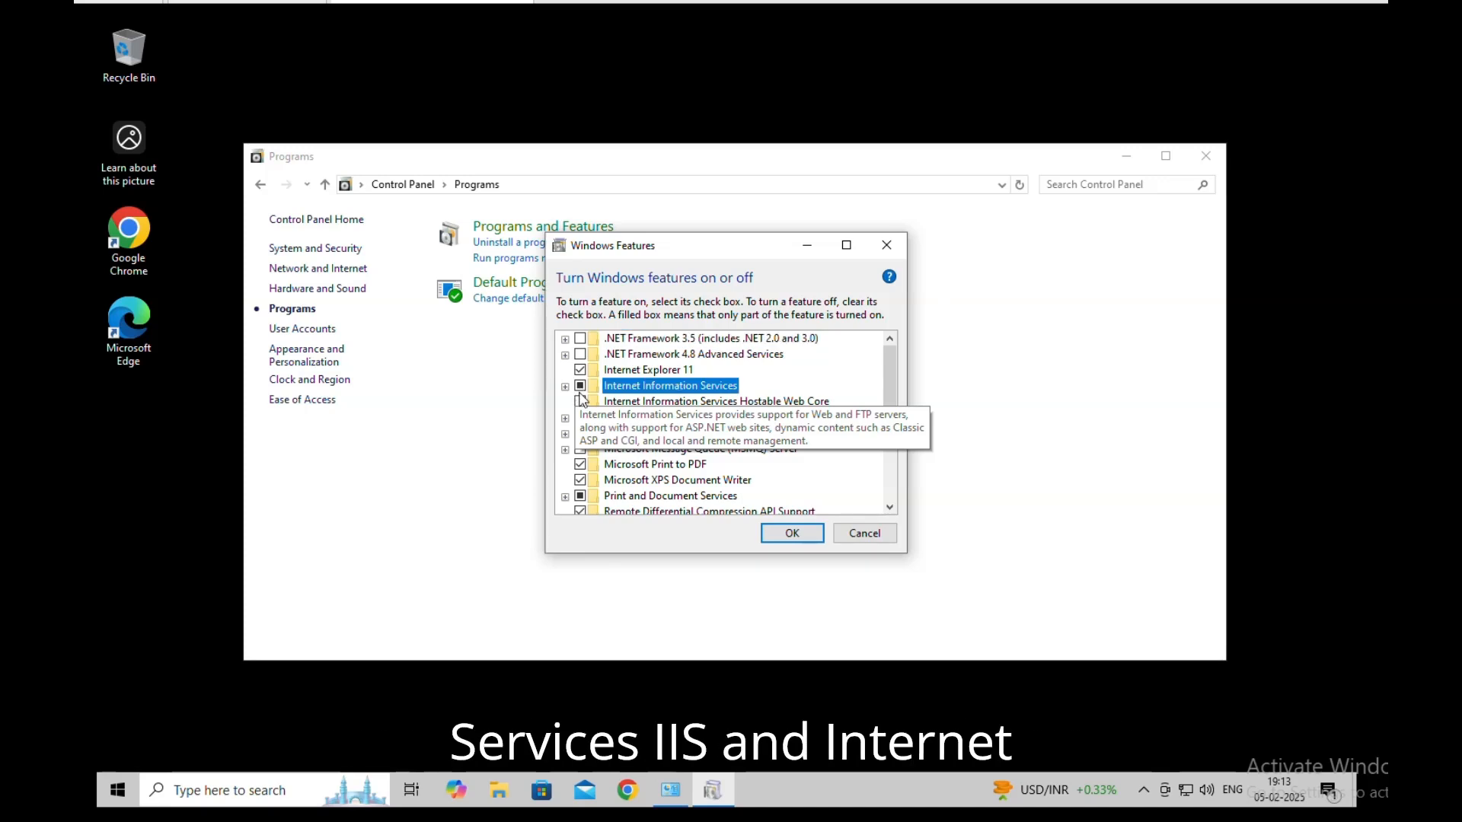
left_click(580, 401)
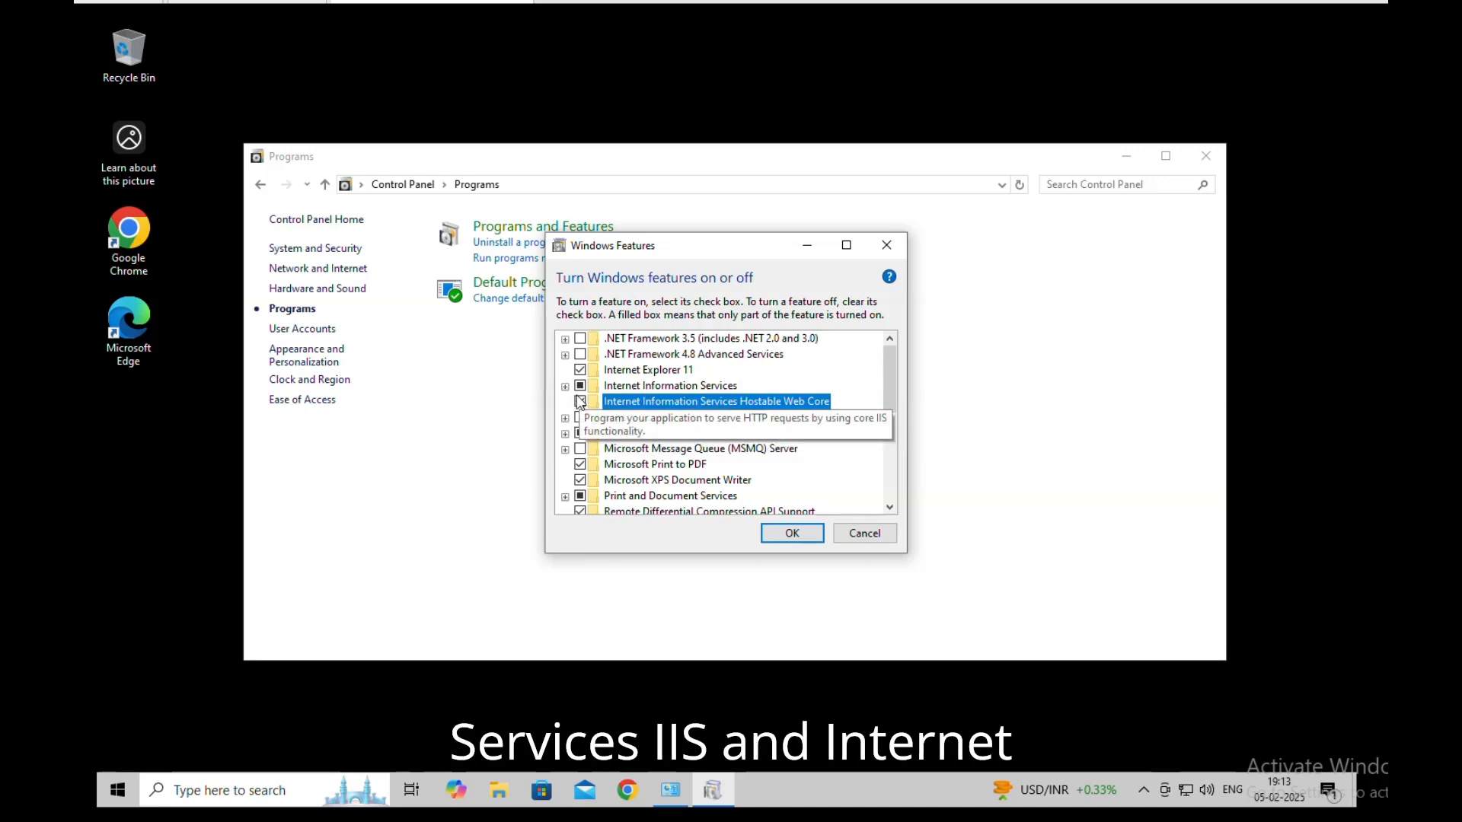
left_click(773, 536)
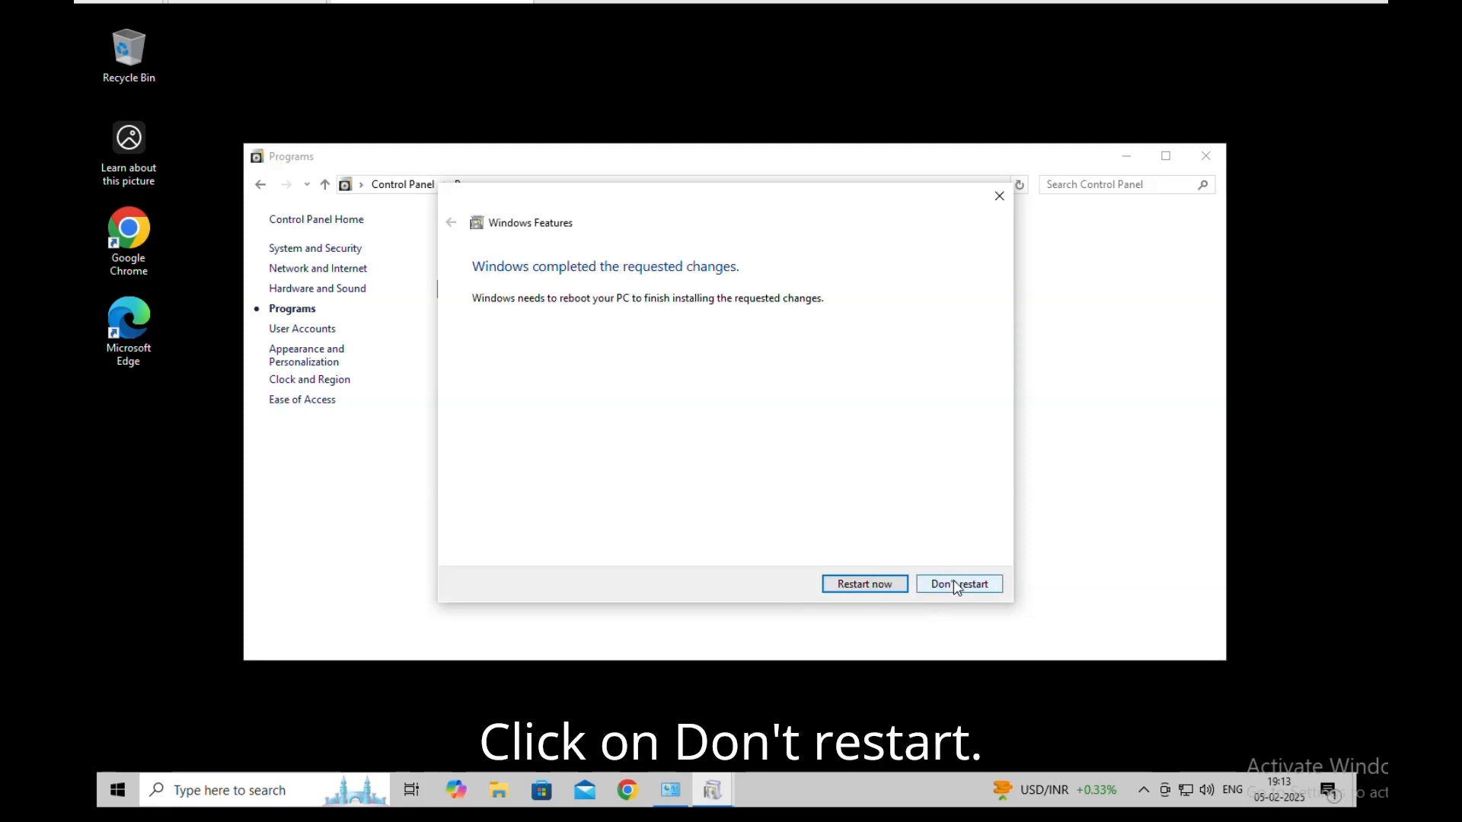
left_click(957, 584)
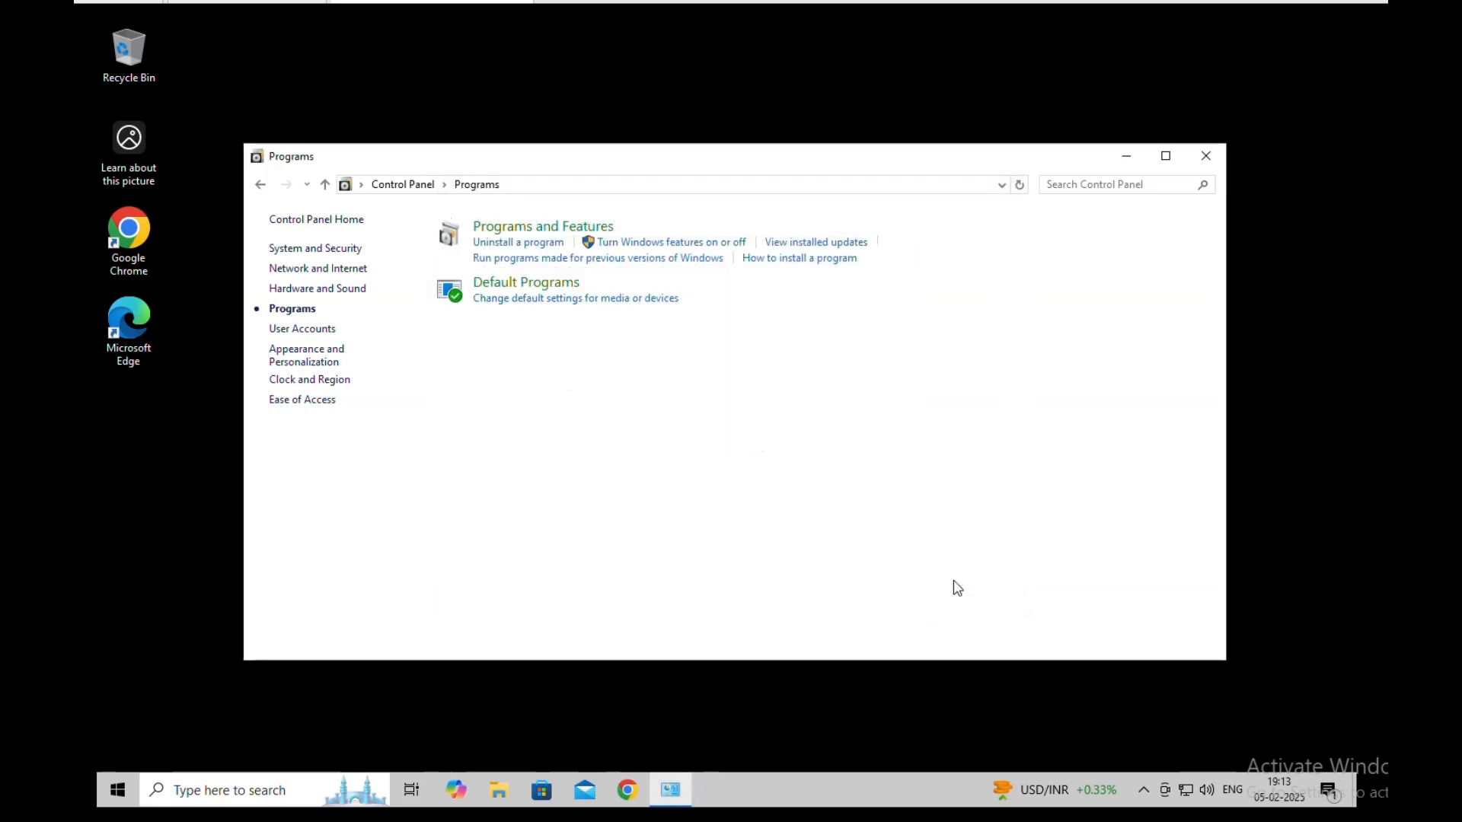
left_click(1126, 156)
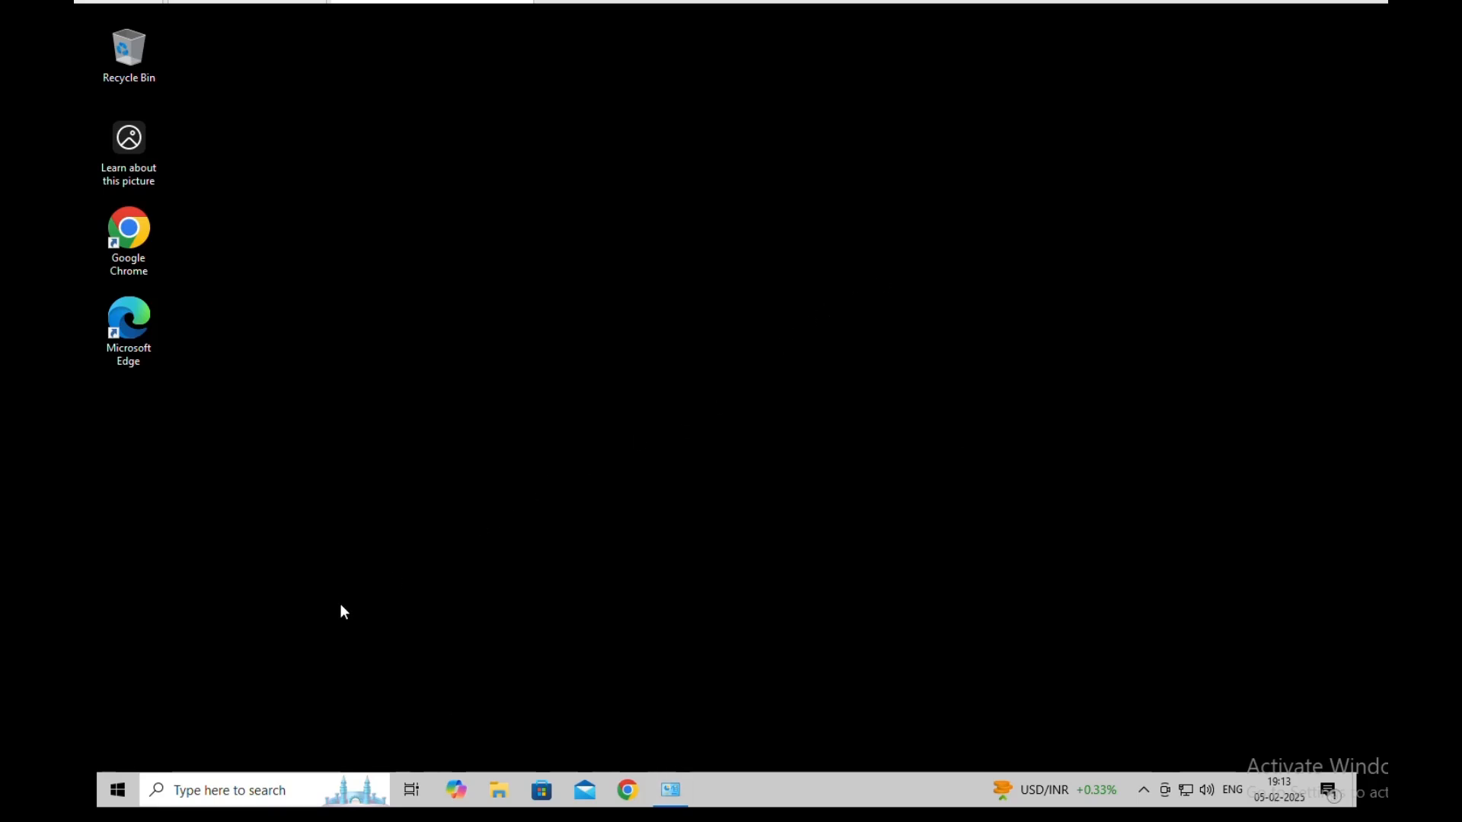
Search Windows for "iis" and run Internet Information Services (IIS) Manager as administrator
left_click(238, 789)
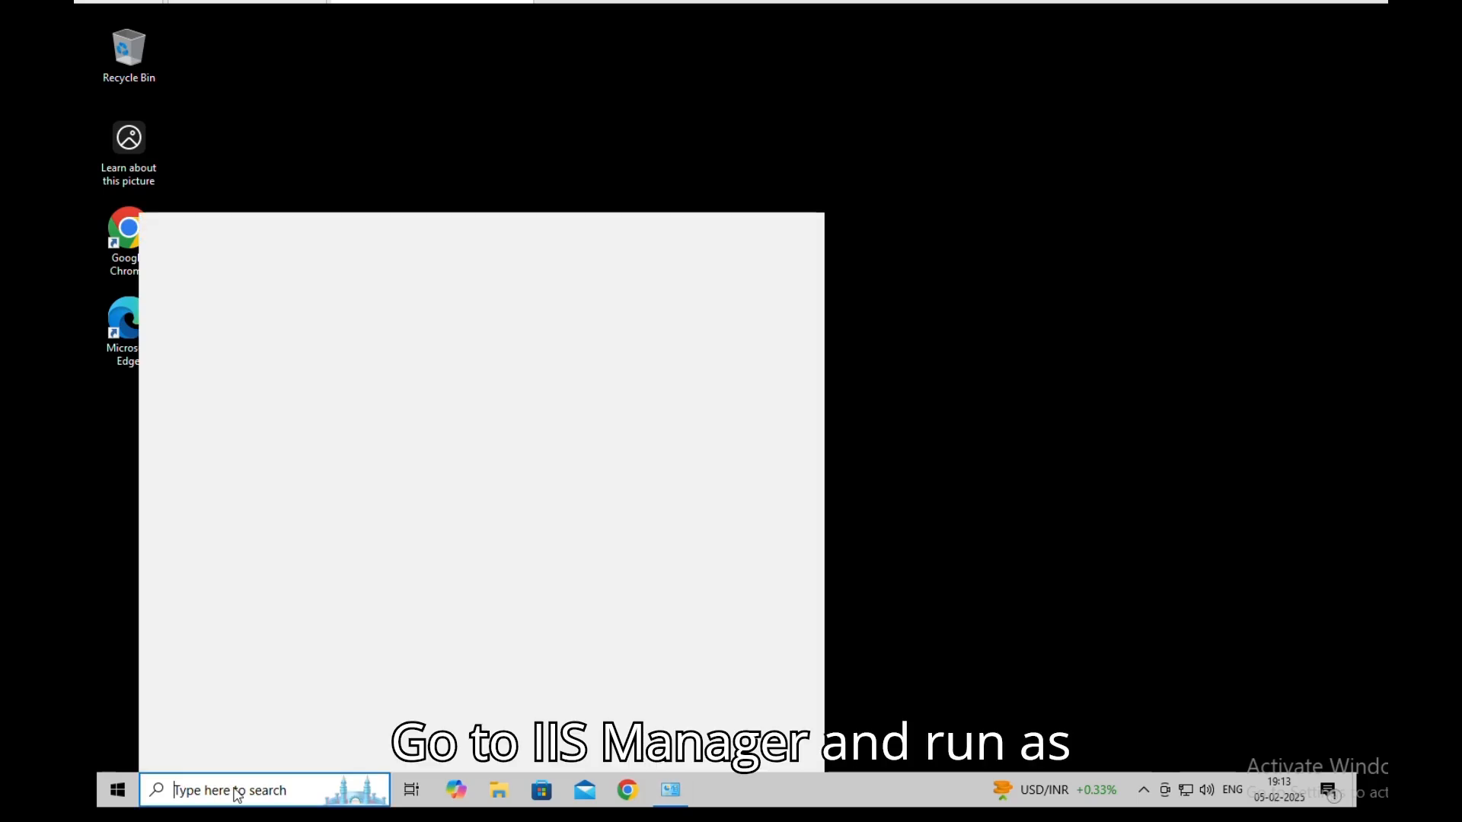
type("iis")
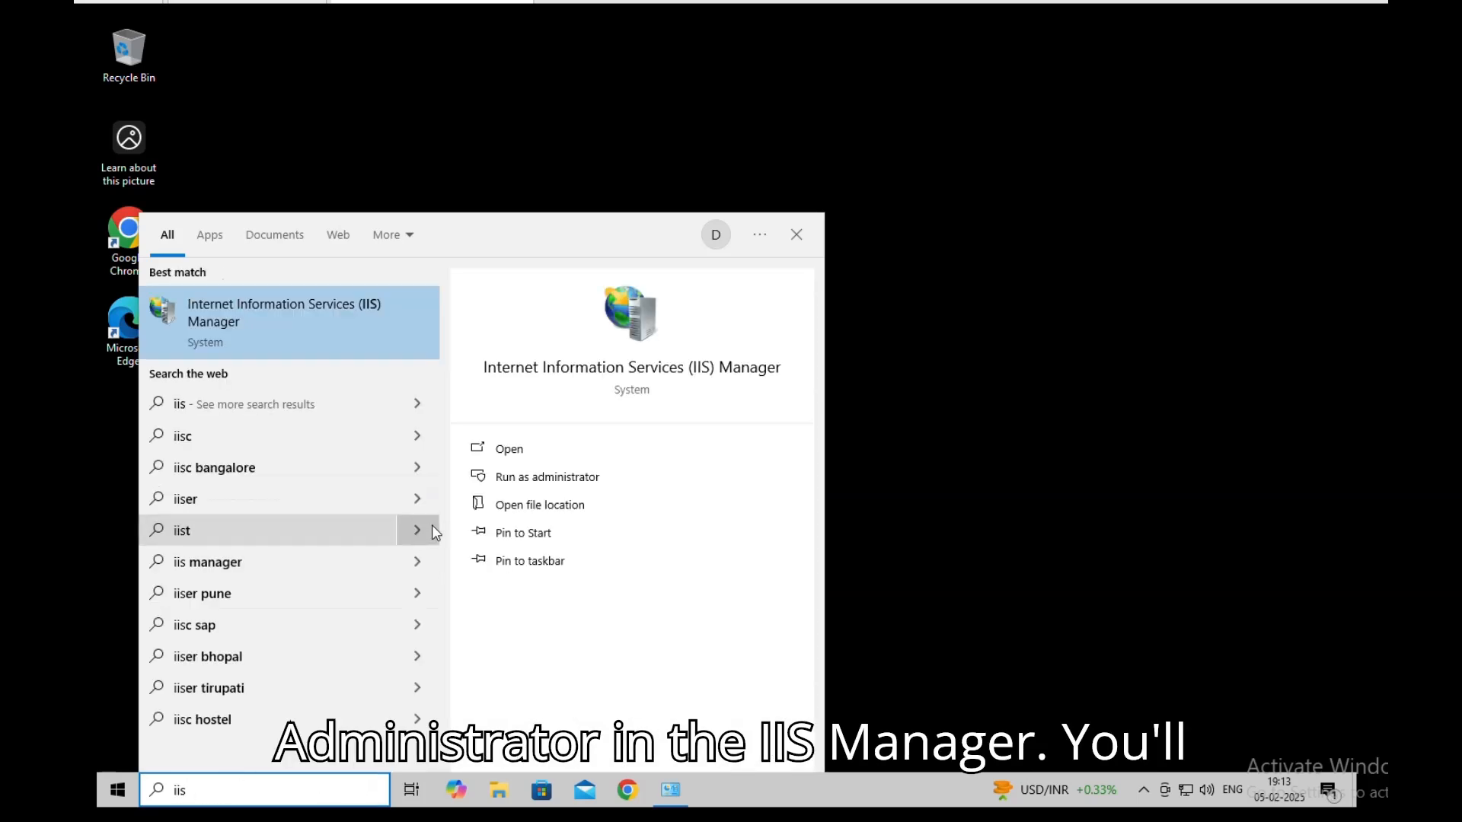
left_click(507, 485)
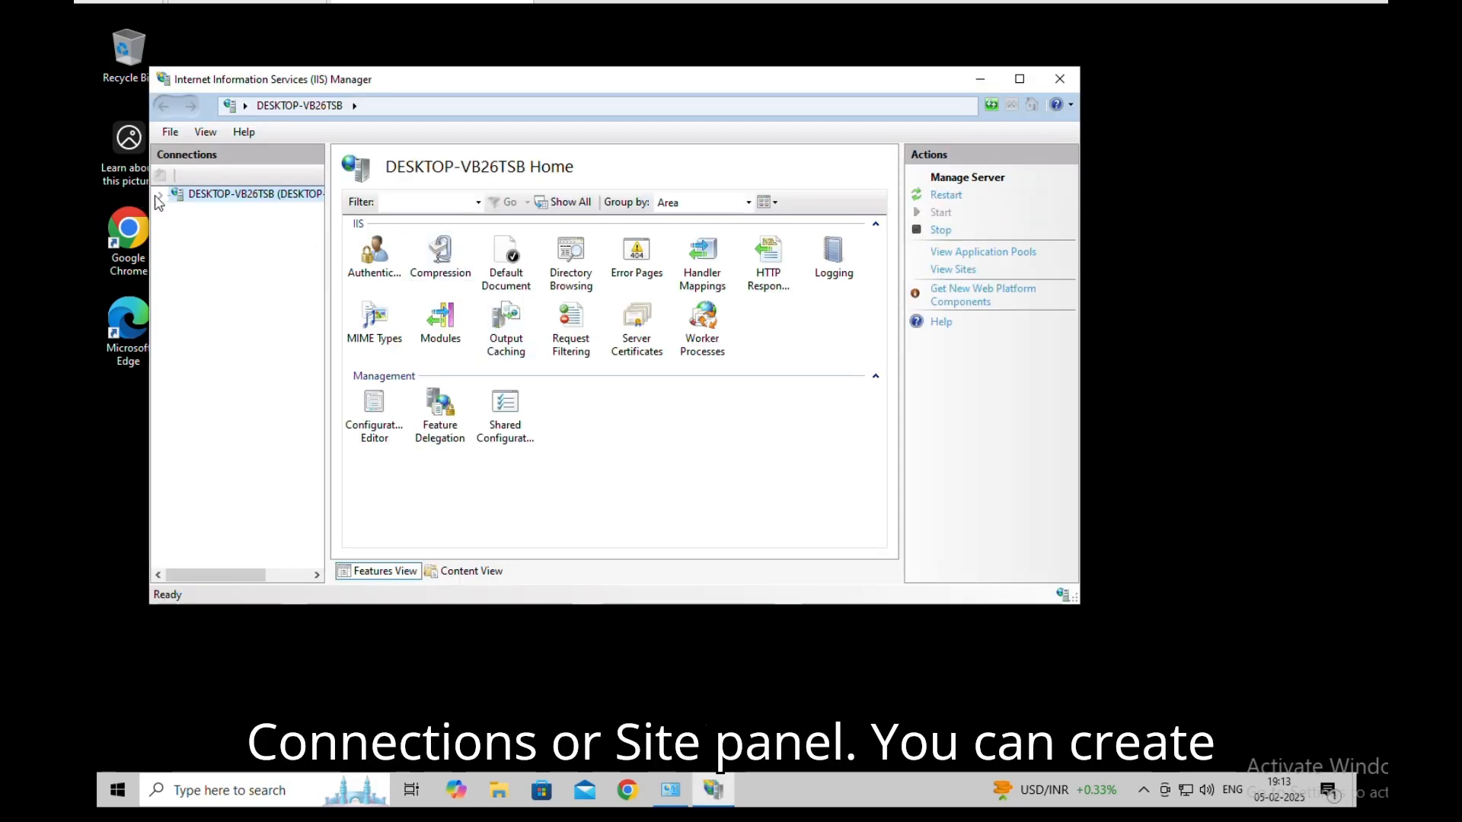
Expand the server connection and its Sites node to view the Default Web Site, and minimize IIS Manager
left_click(161, 199)
left_click(178, 226)
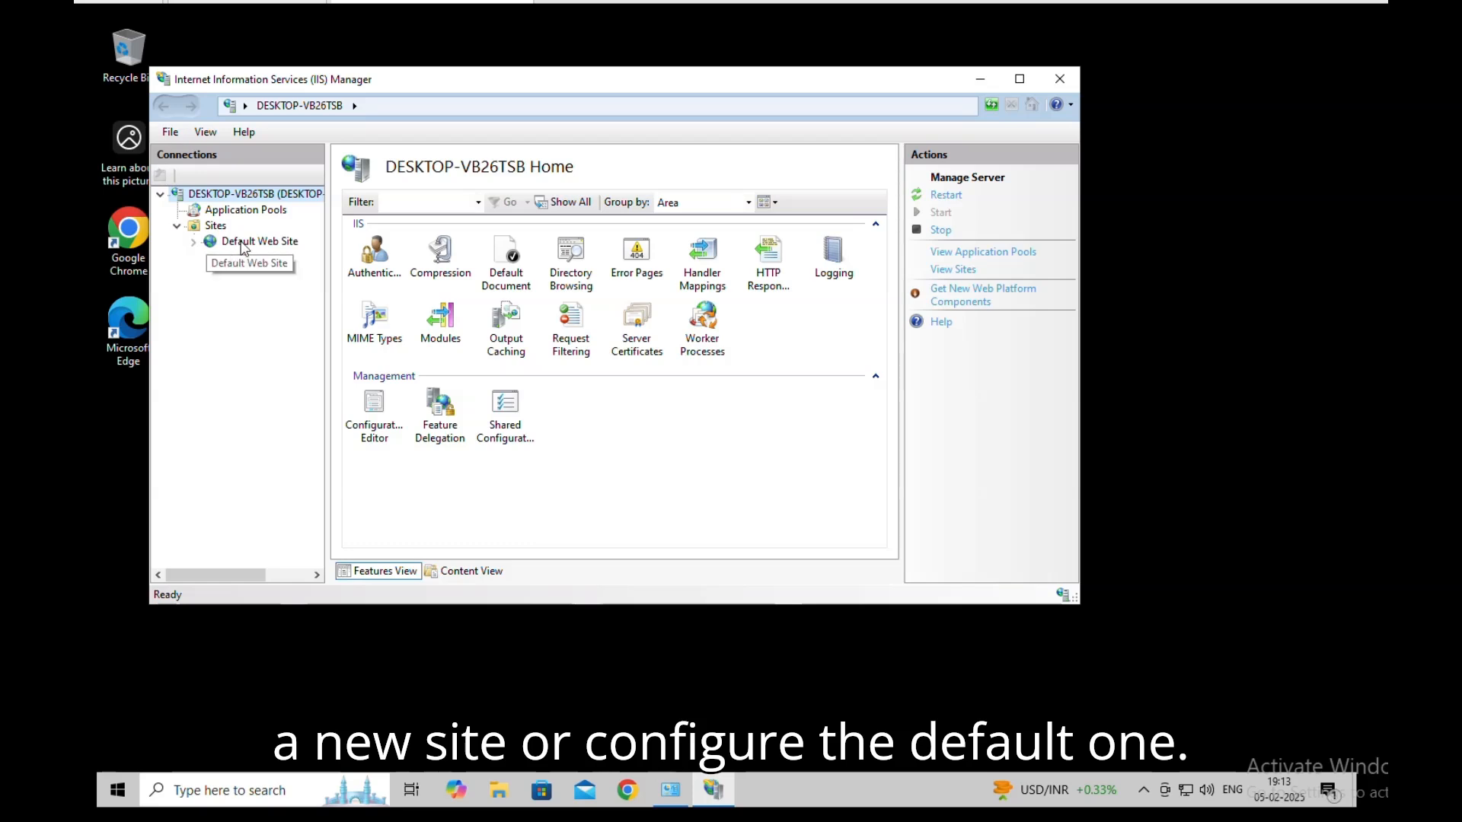
left_click(982, 80)
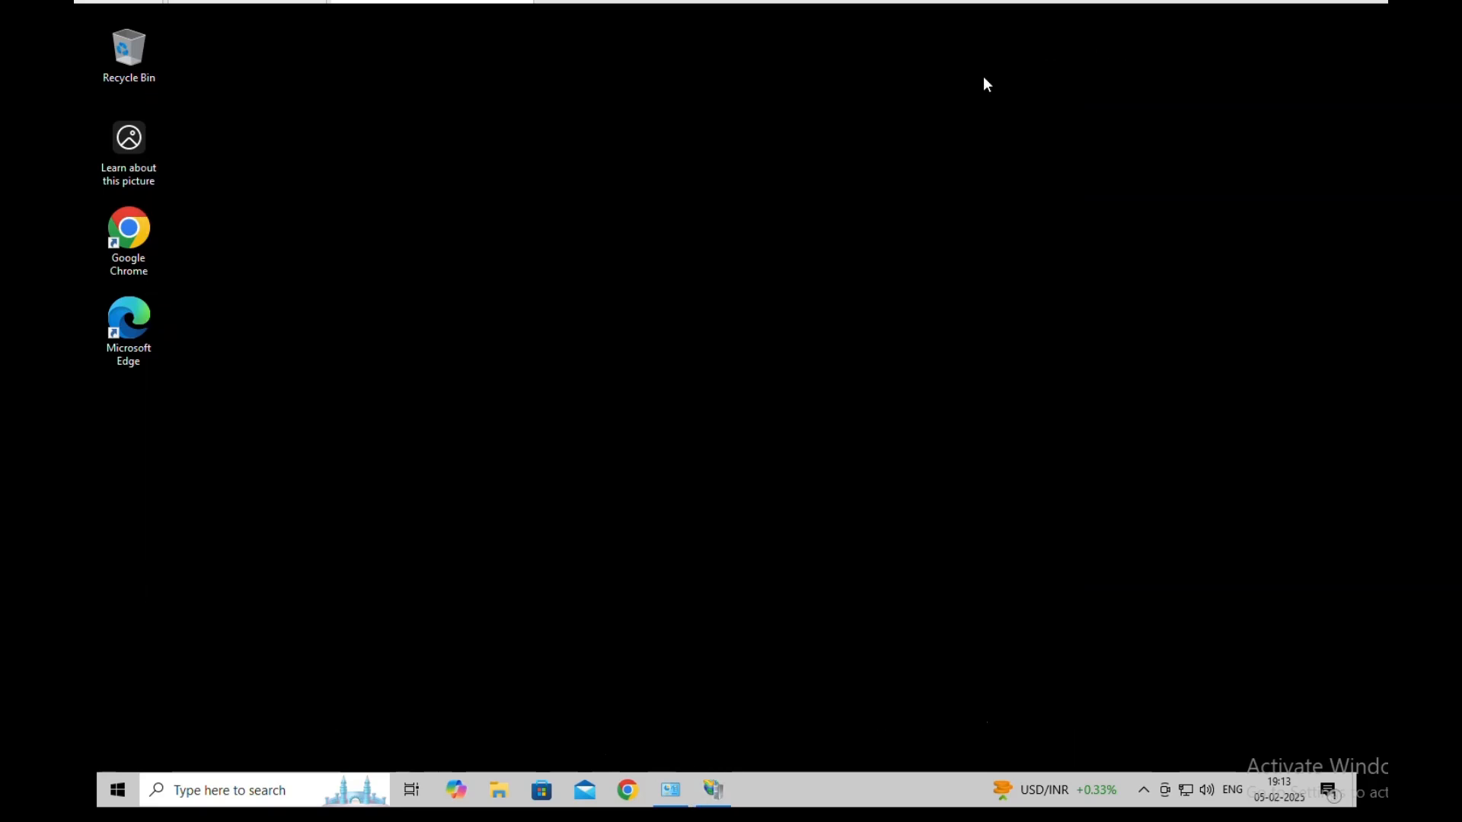
Find Command Prompt through the Windows search and open it
left_click(252, 784)
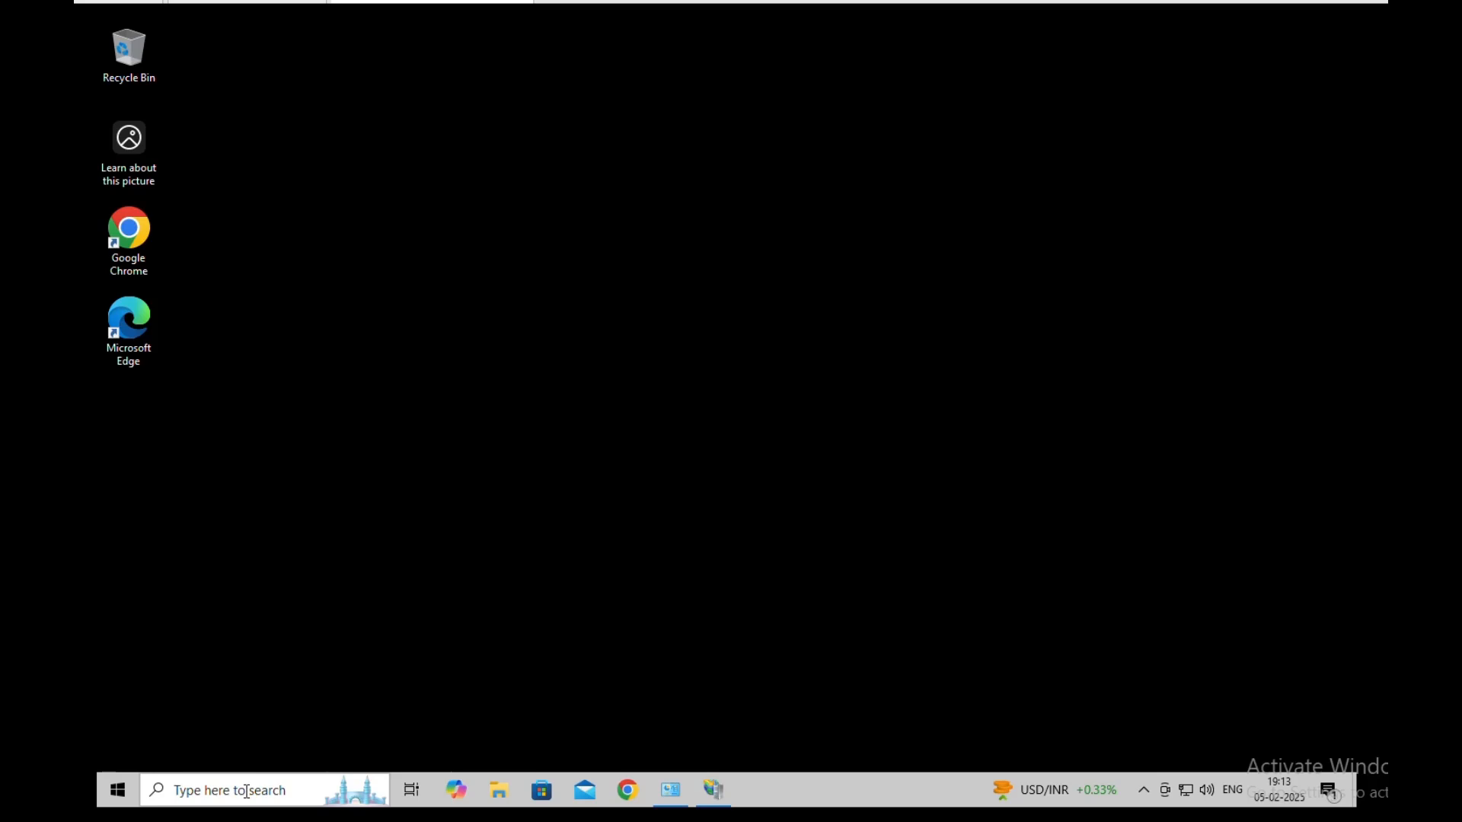
type("contro")
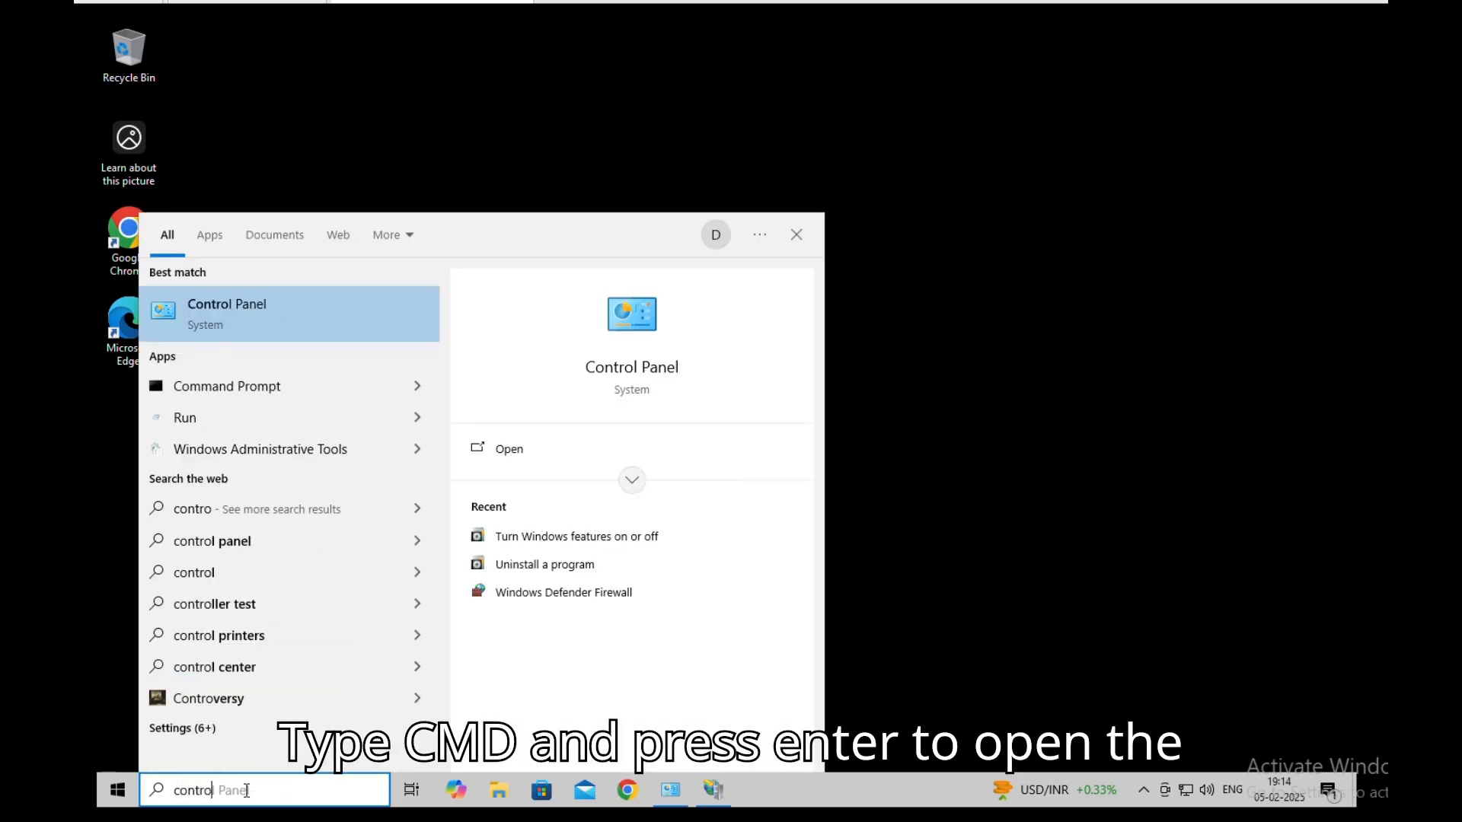
key("BackSpace")
key("BackSpace")
key("BackSpace")
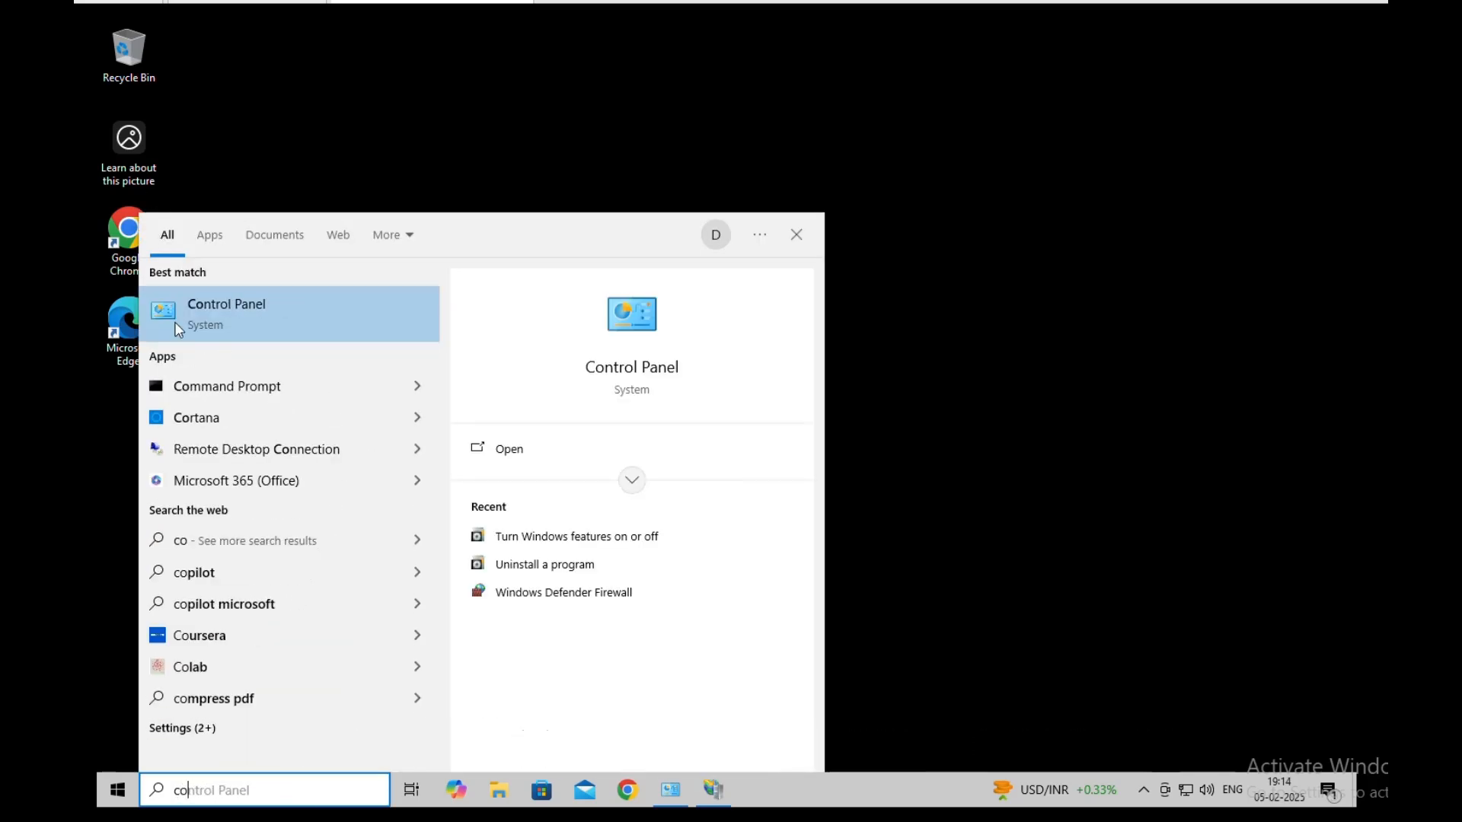
left_click(218, 390)
left_click(450, 202)
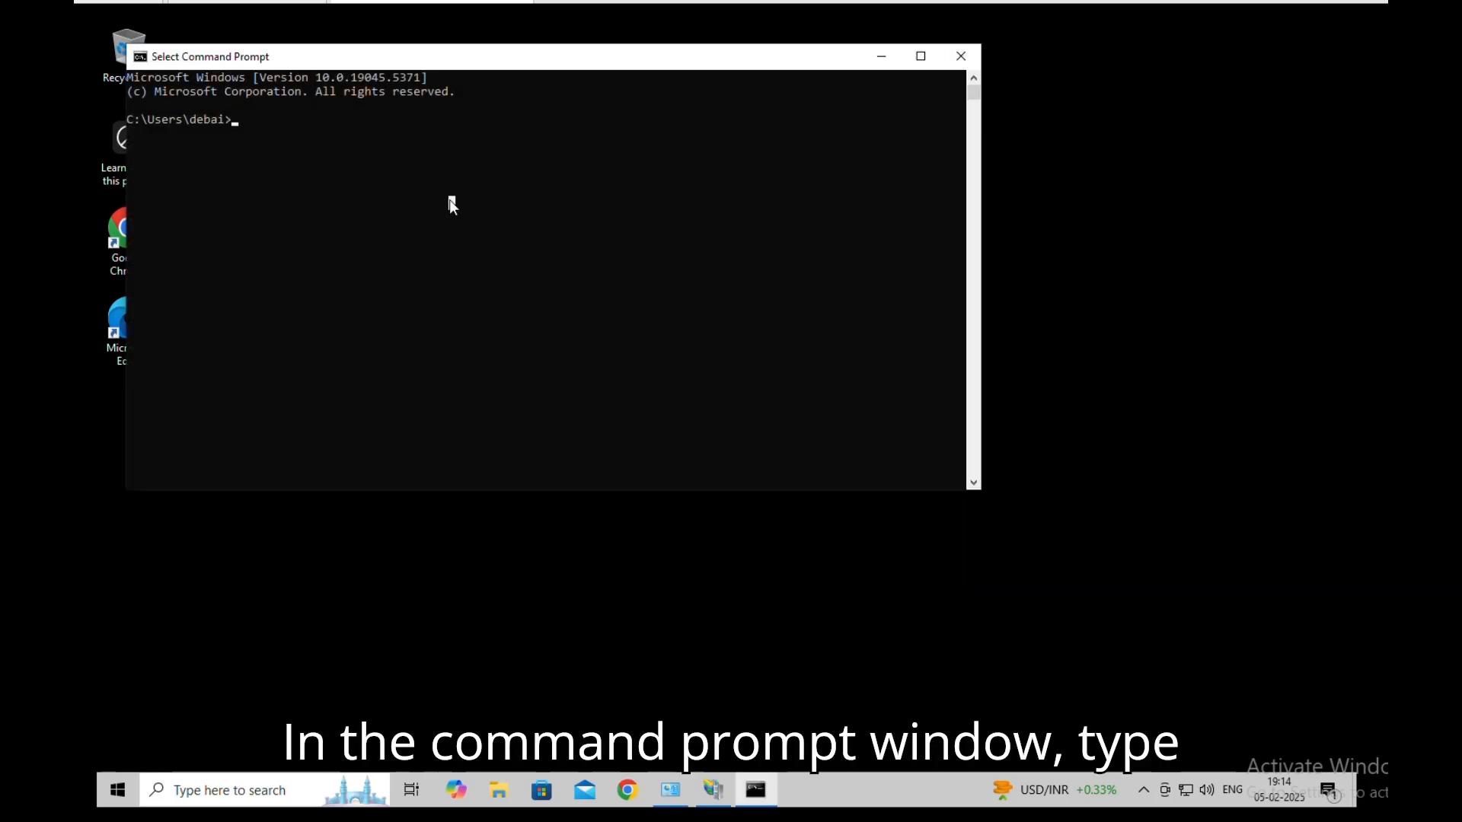
Run ipconfig, copy the Ethernet adapter's IPv4 address, and minimize Command Prompt
type("ipconfig")
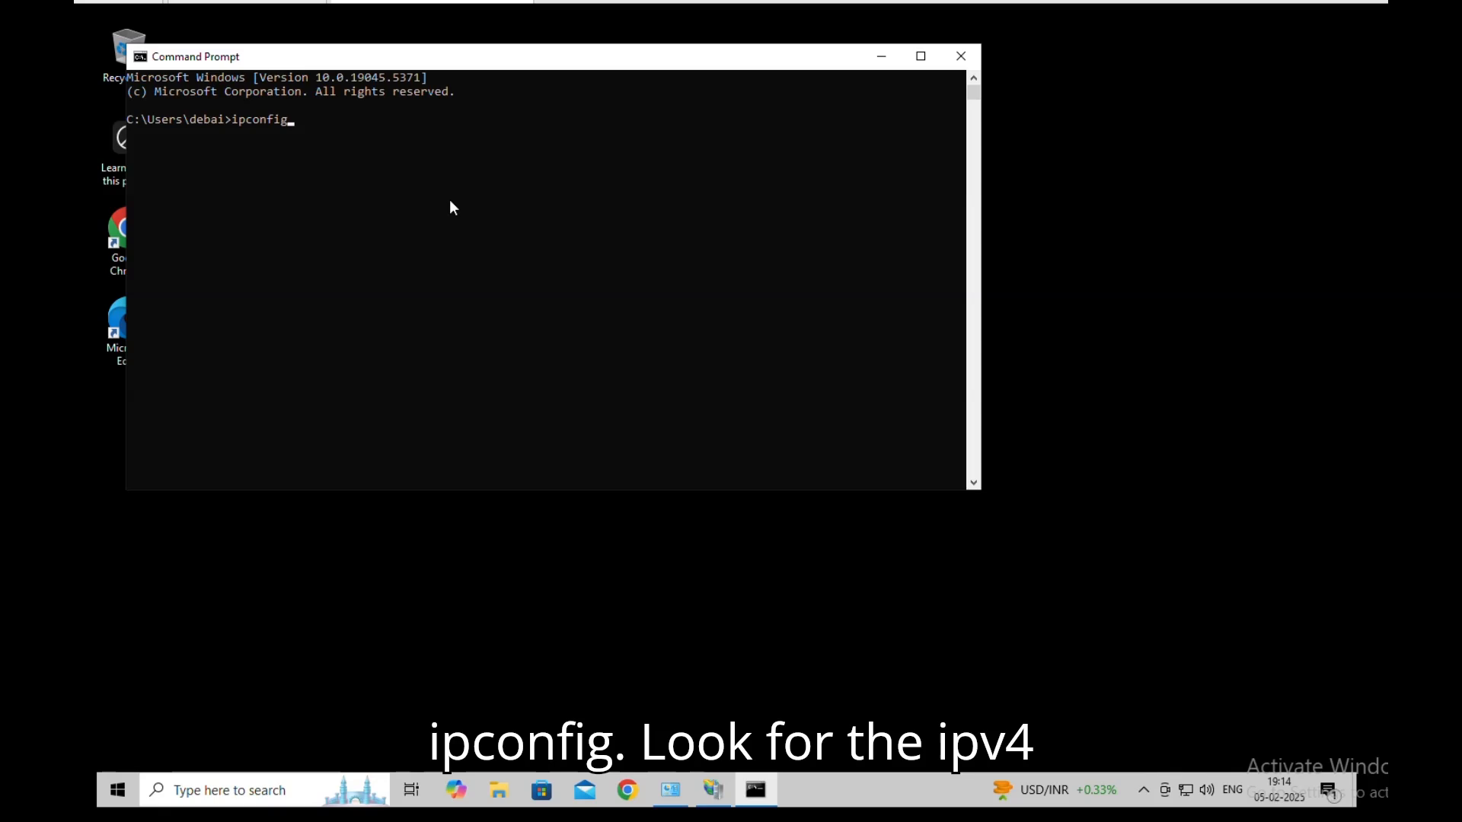
key("Return")
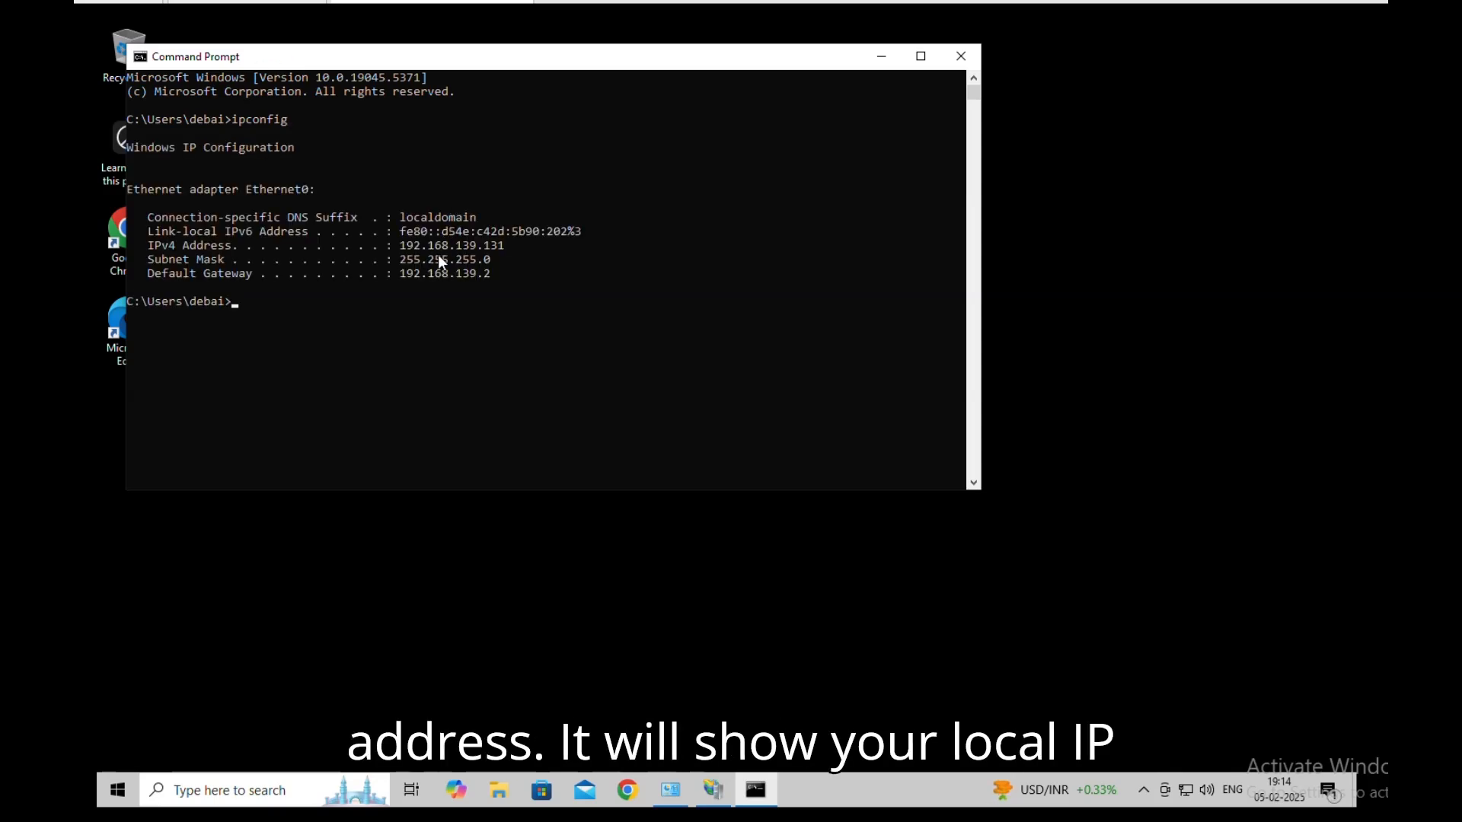
double_click(454, 245)
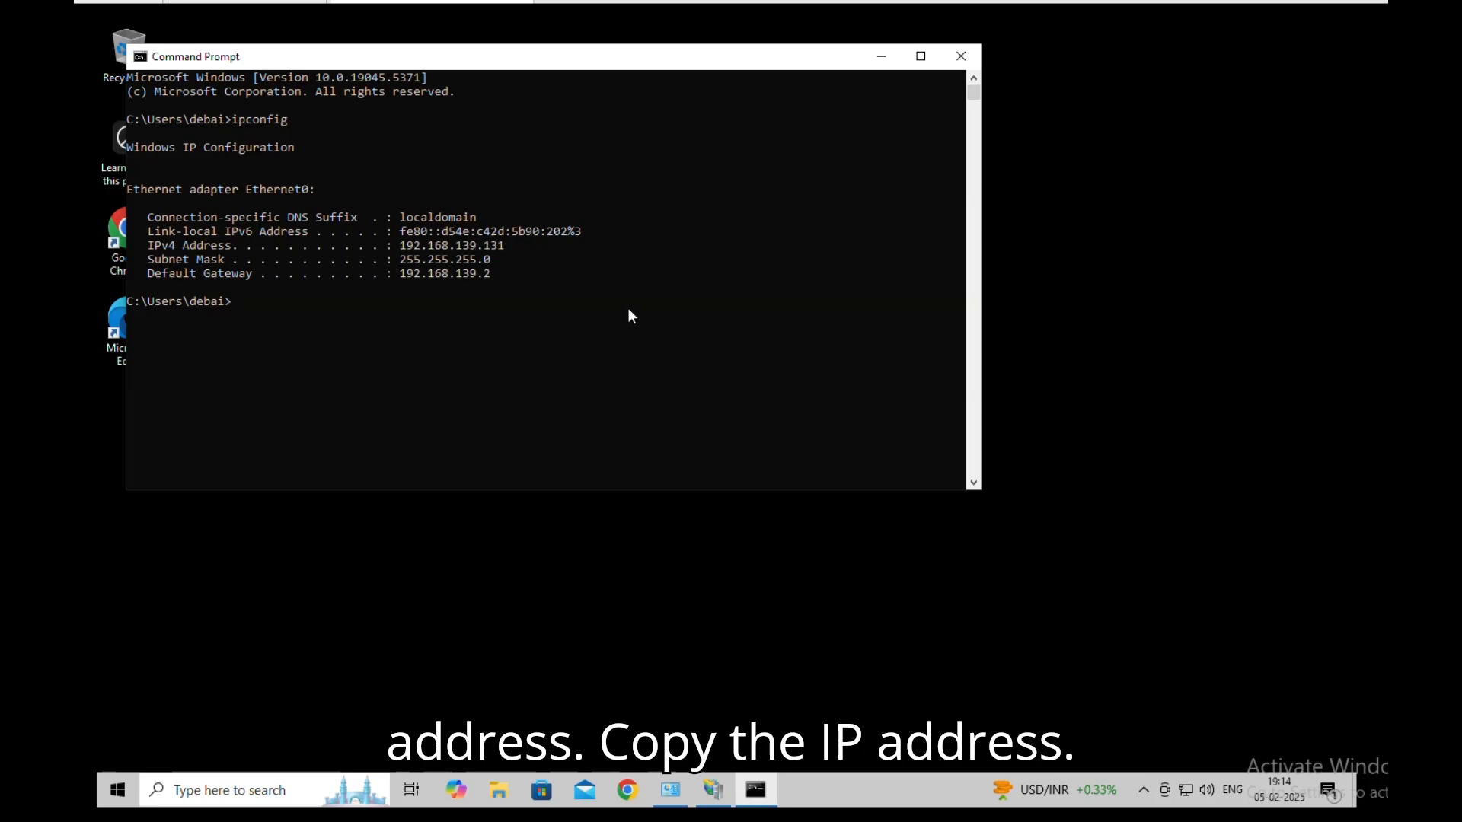
left_click(883, 56)
Switch to Google Chrome, maximize its window, and load 192.168.139.131 to check the IIS page
left_click(627, 790)
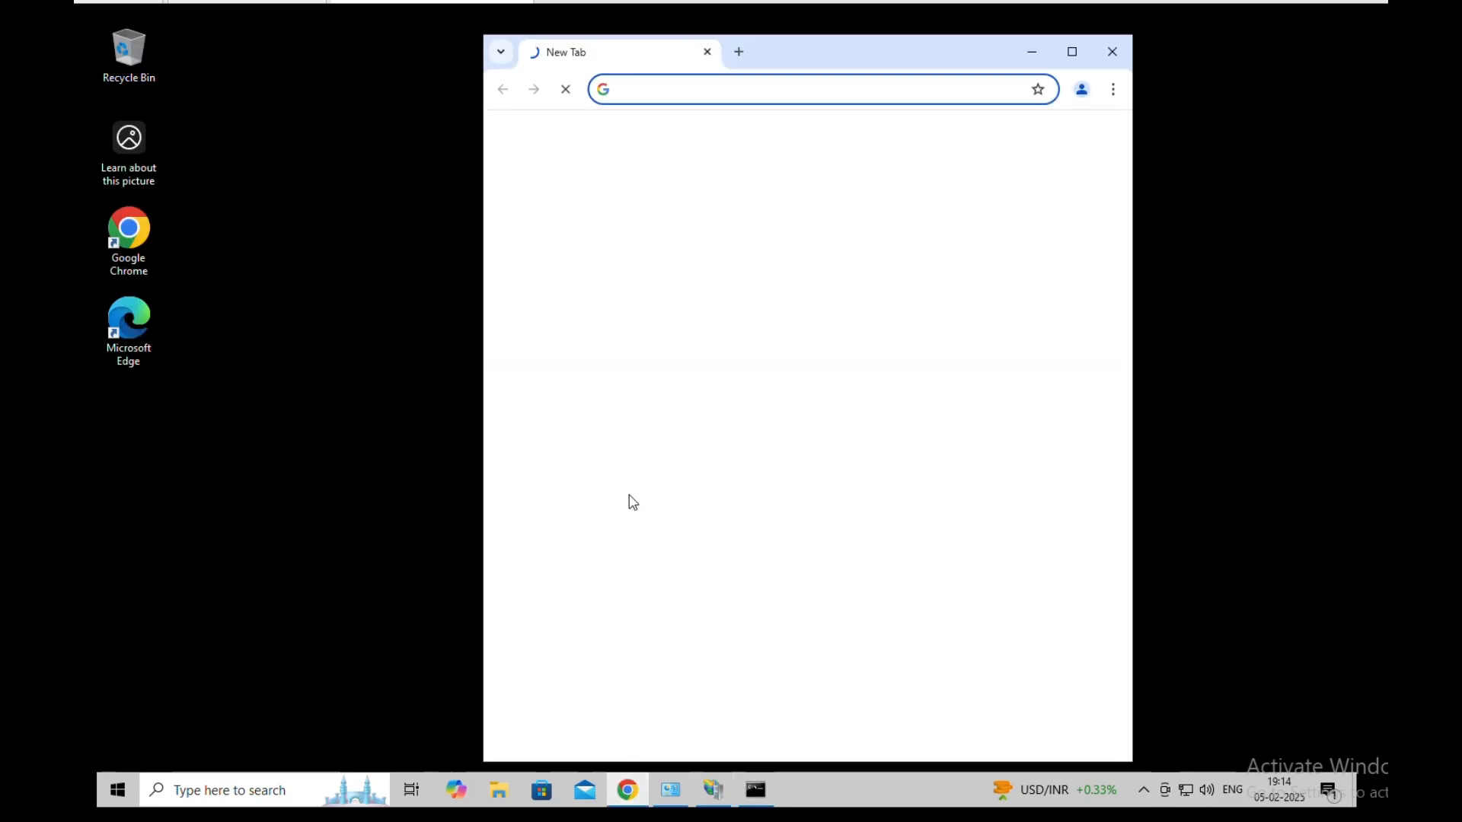
left_click(1077, 52)
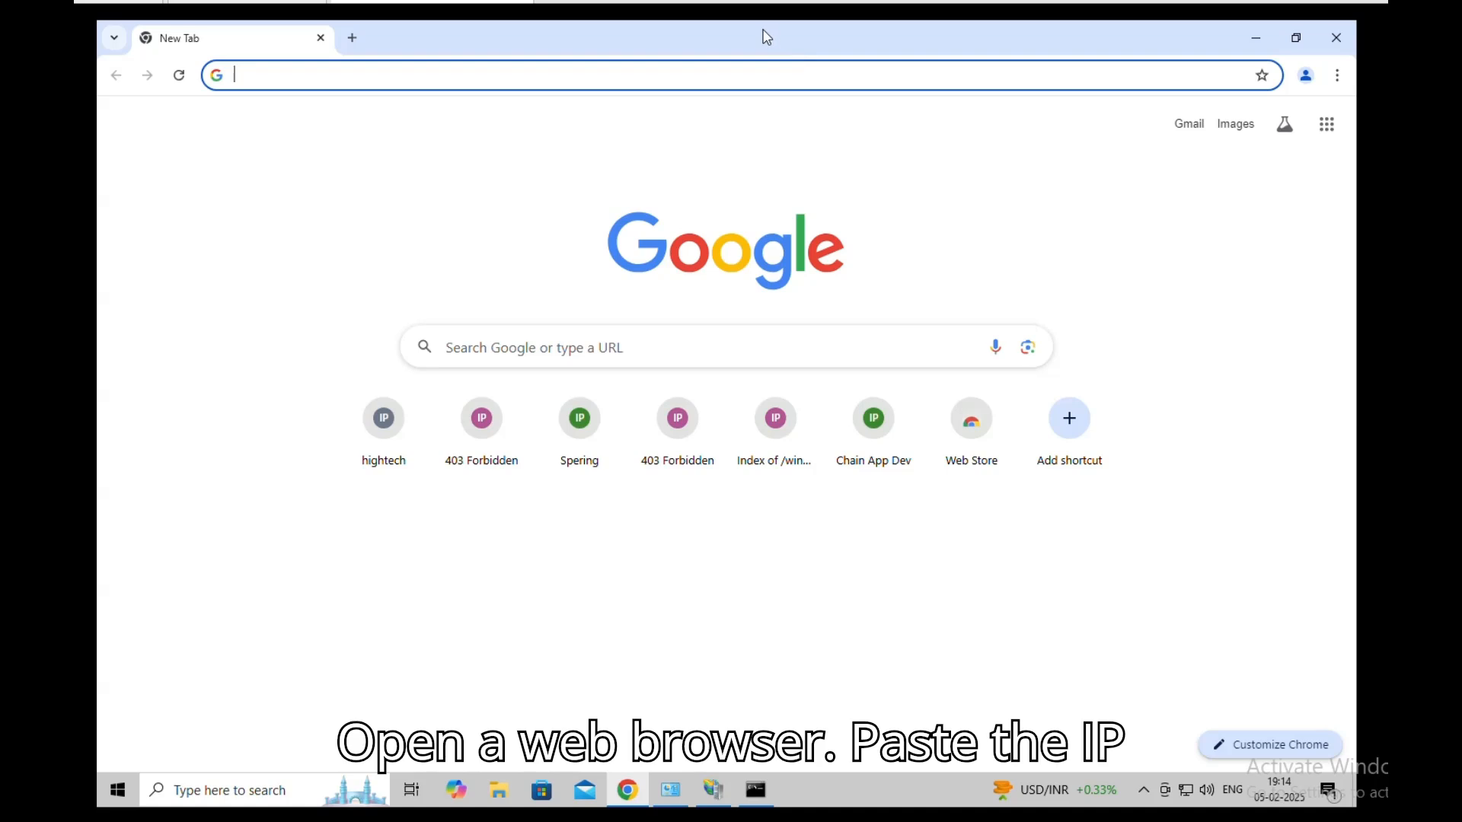
left_click(704, 71)
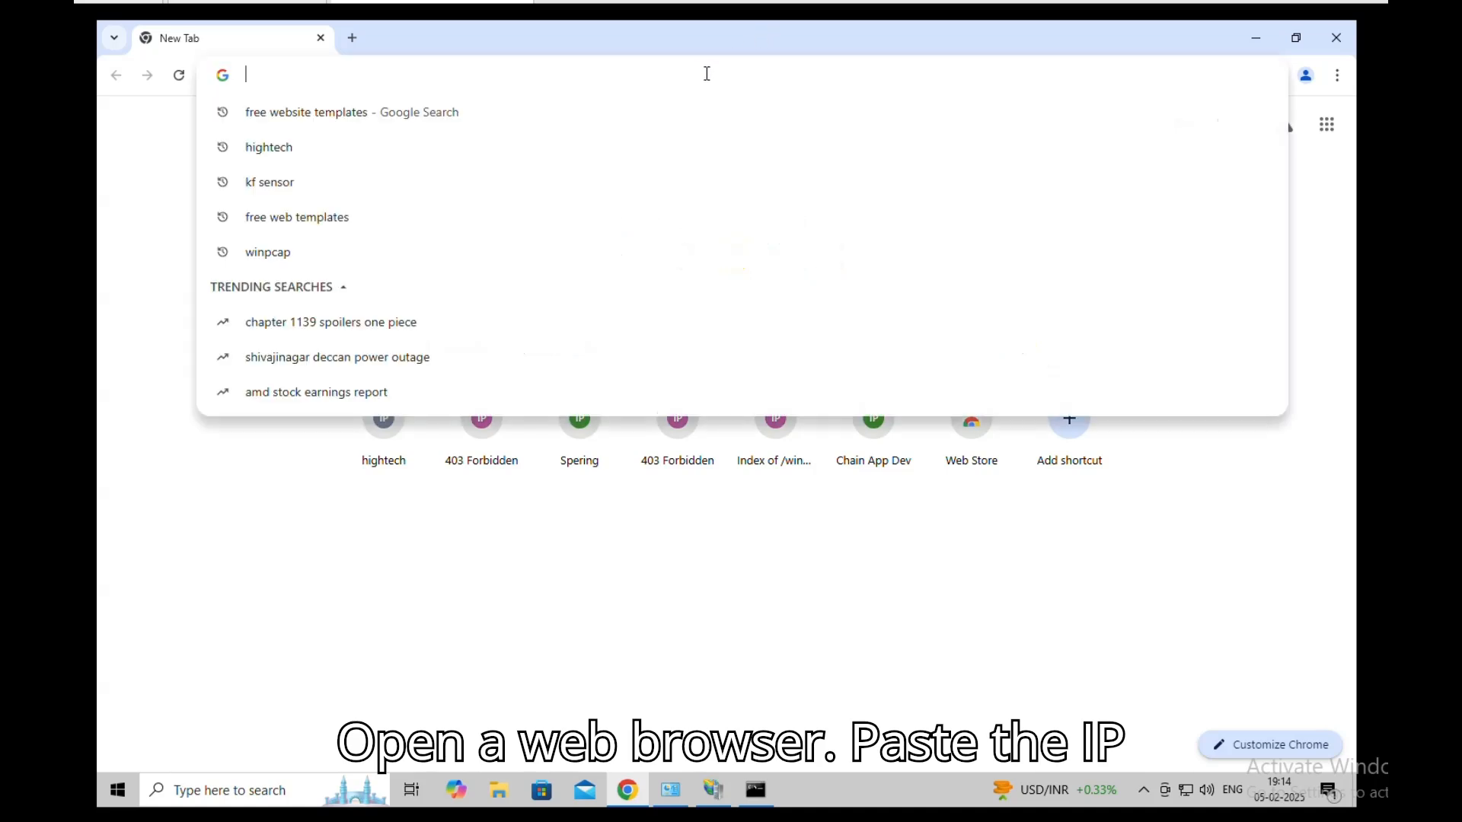
type("192.168.139.131")
key("Return")
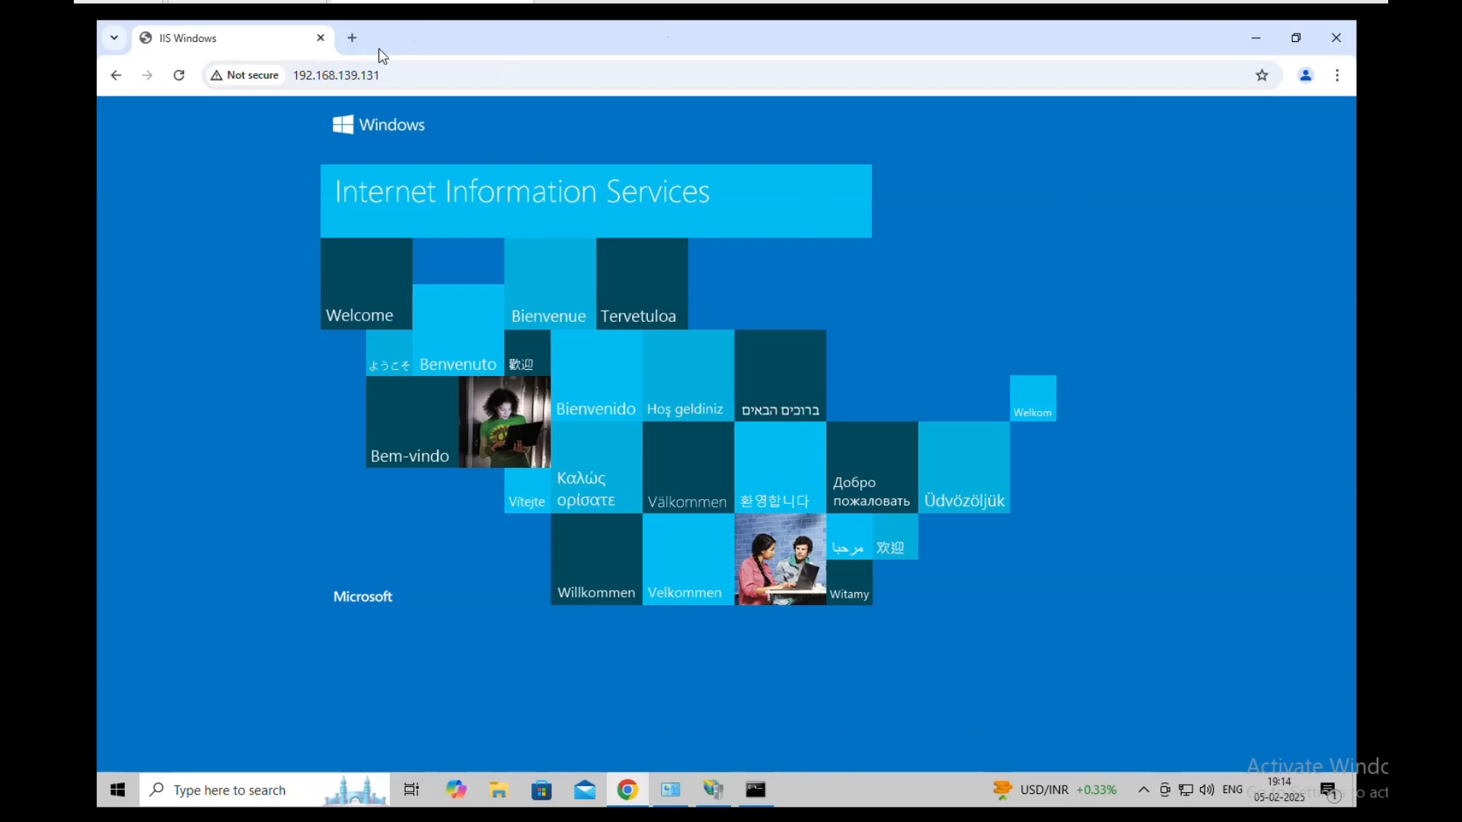
Search for "free website templates" in a new browser tab and open the Free CSS templates listing
left_click(353, 38)
left_click(396, 82)
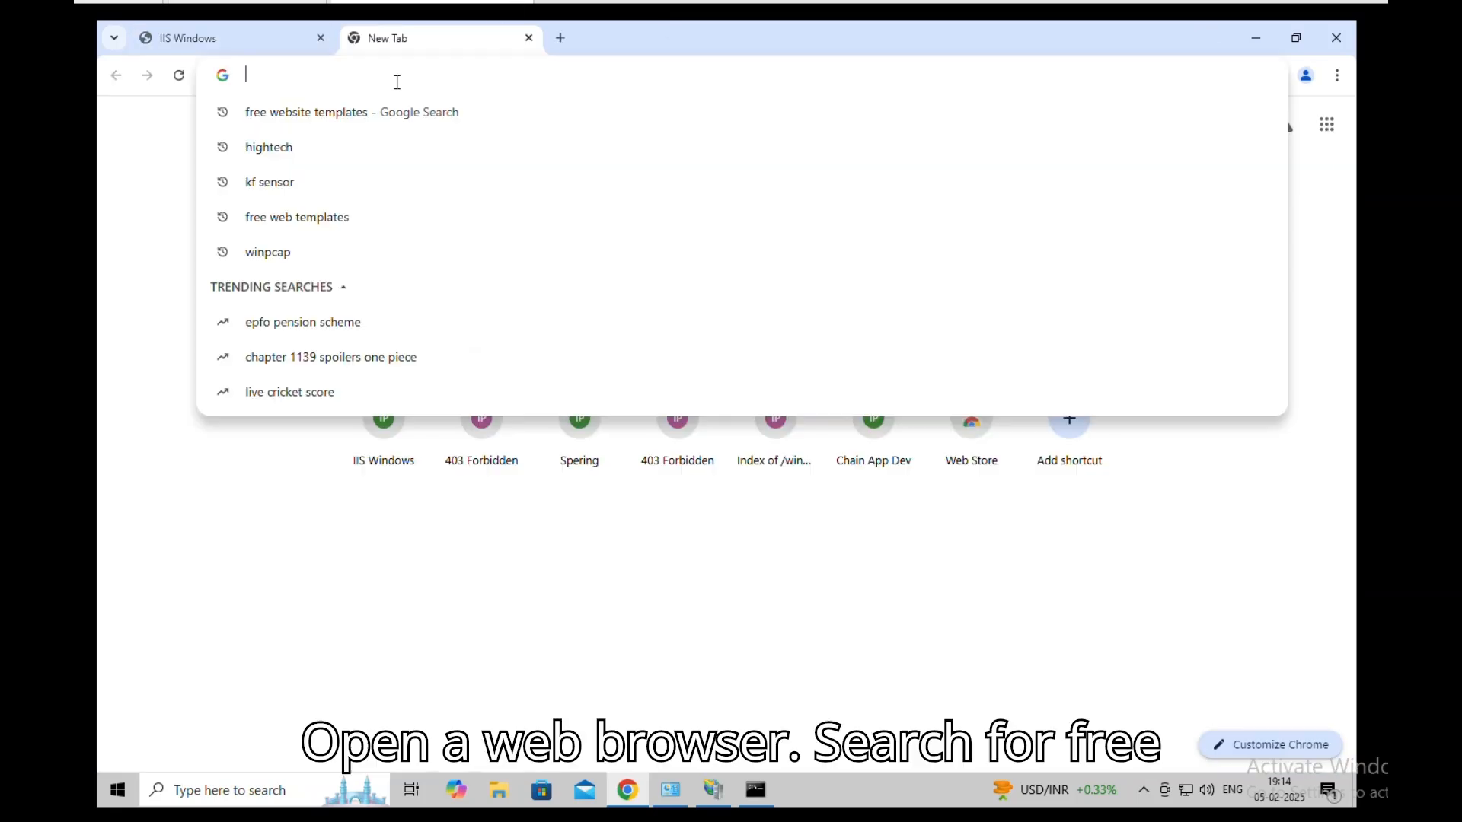
left_click(368, 111)
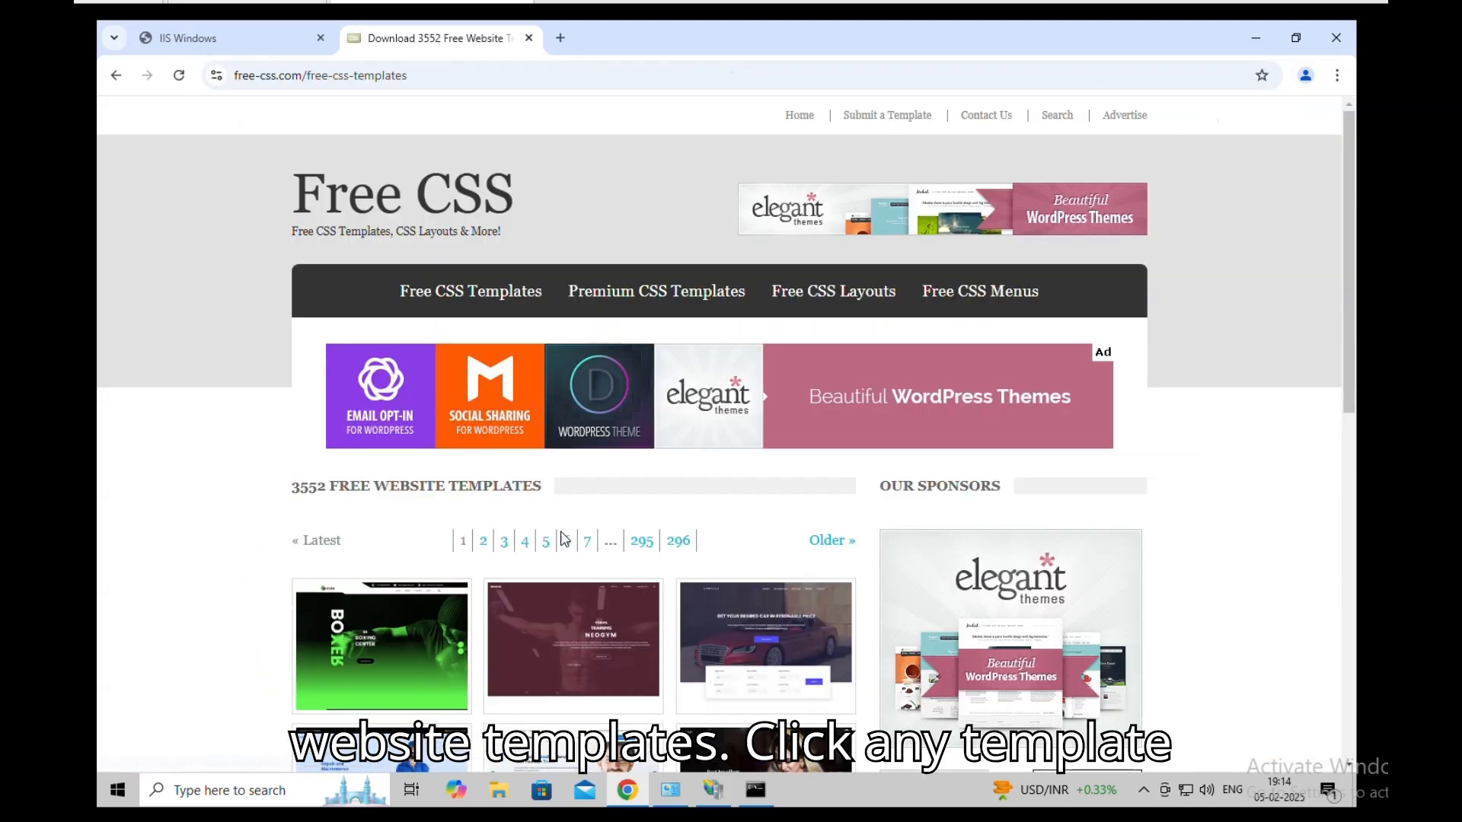
Go to page 6 of the Free CSS templates listing and download the Hightech template
left_click(568, 544)
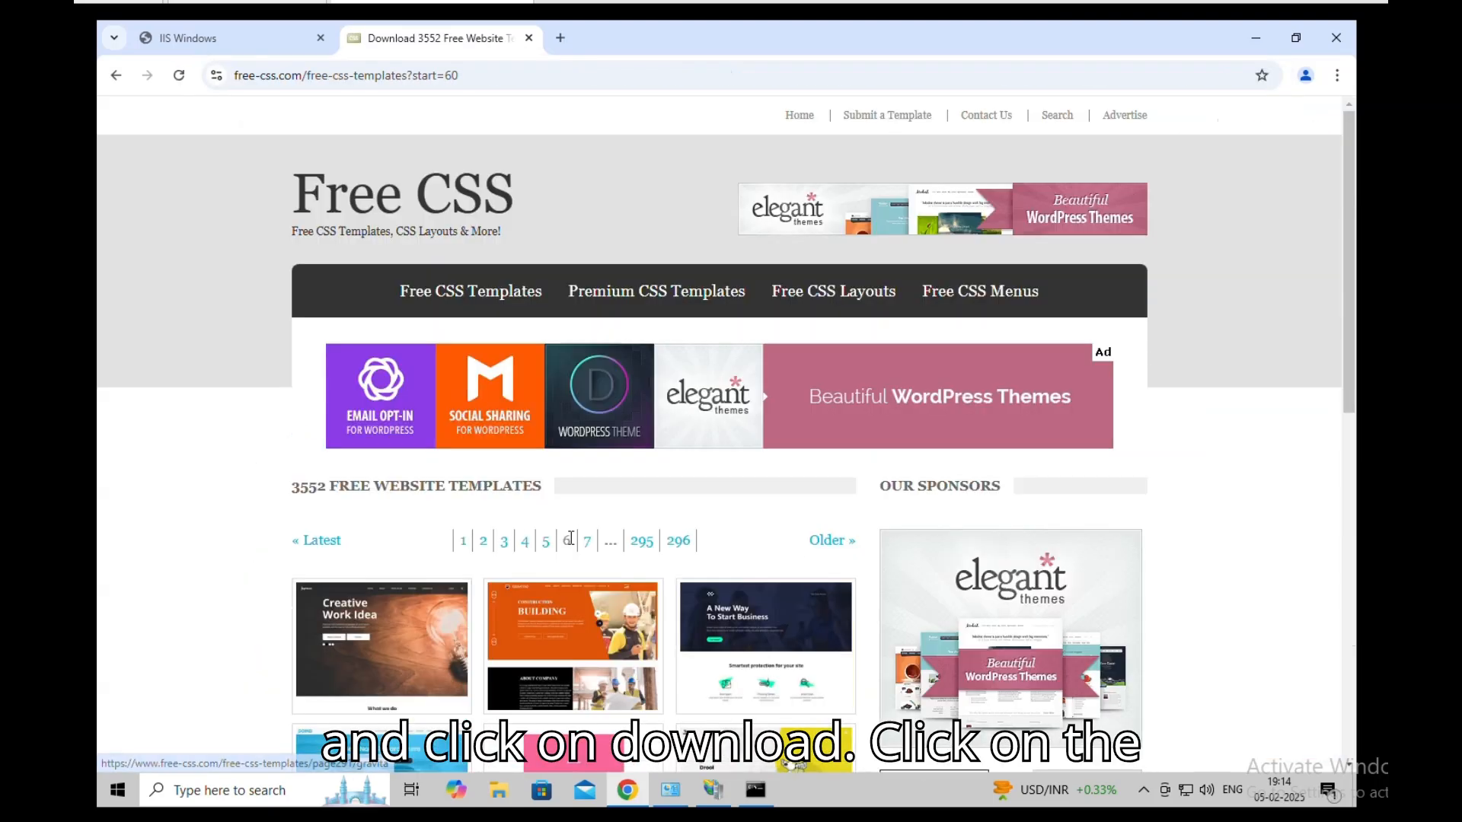
left_click(423, 652)
scroll(423, 653, "down", 2)
left_click(406, 729)
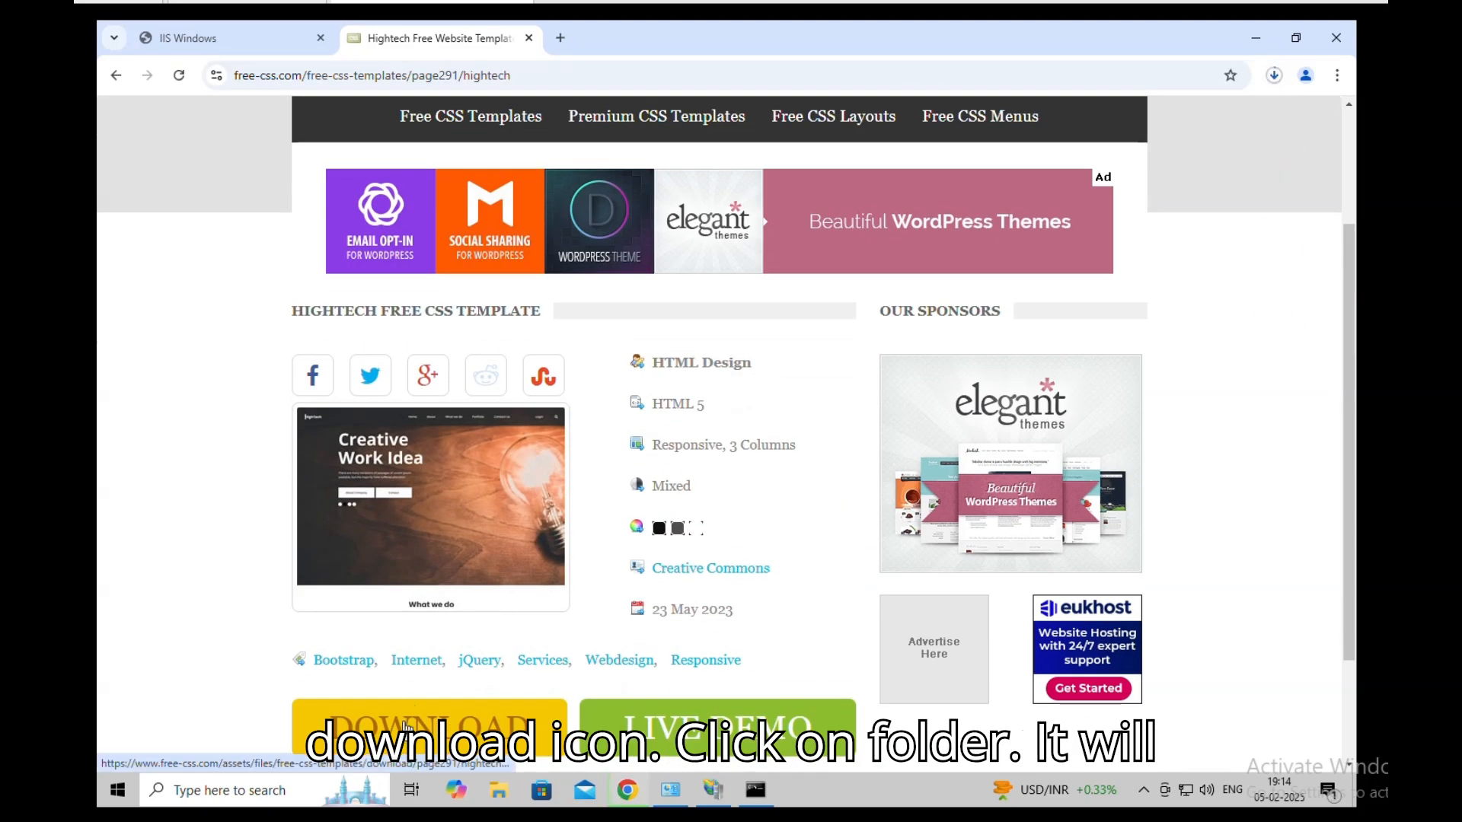
Show the downloaded Hightech template archive in its folder and extract it within Downloads
left_click(1274, 75)
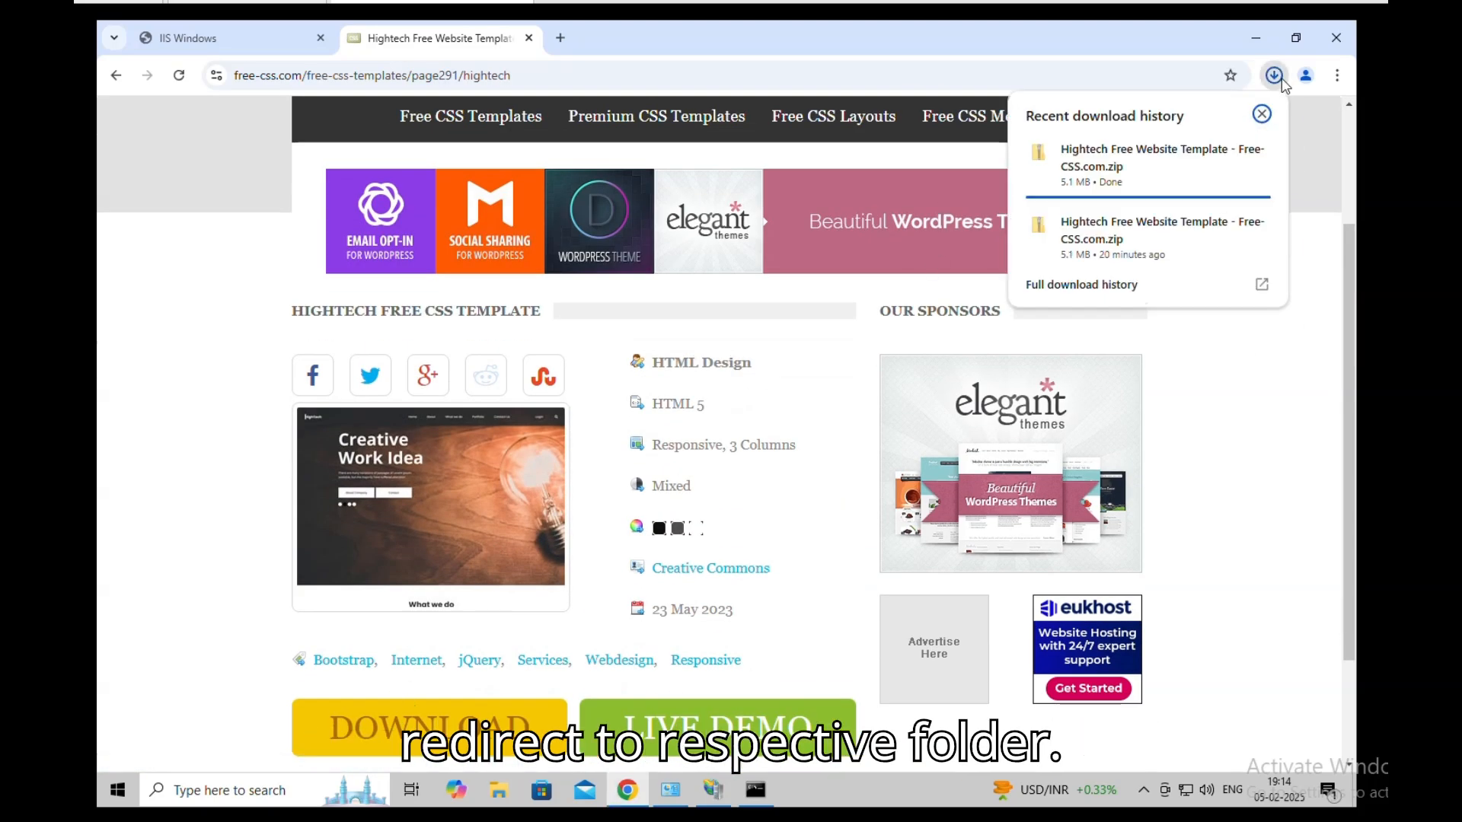
left_click(1231, 158)
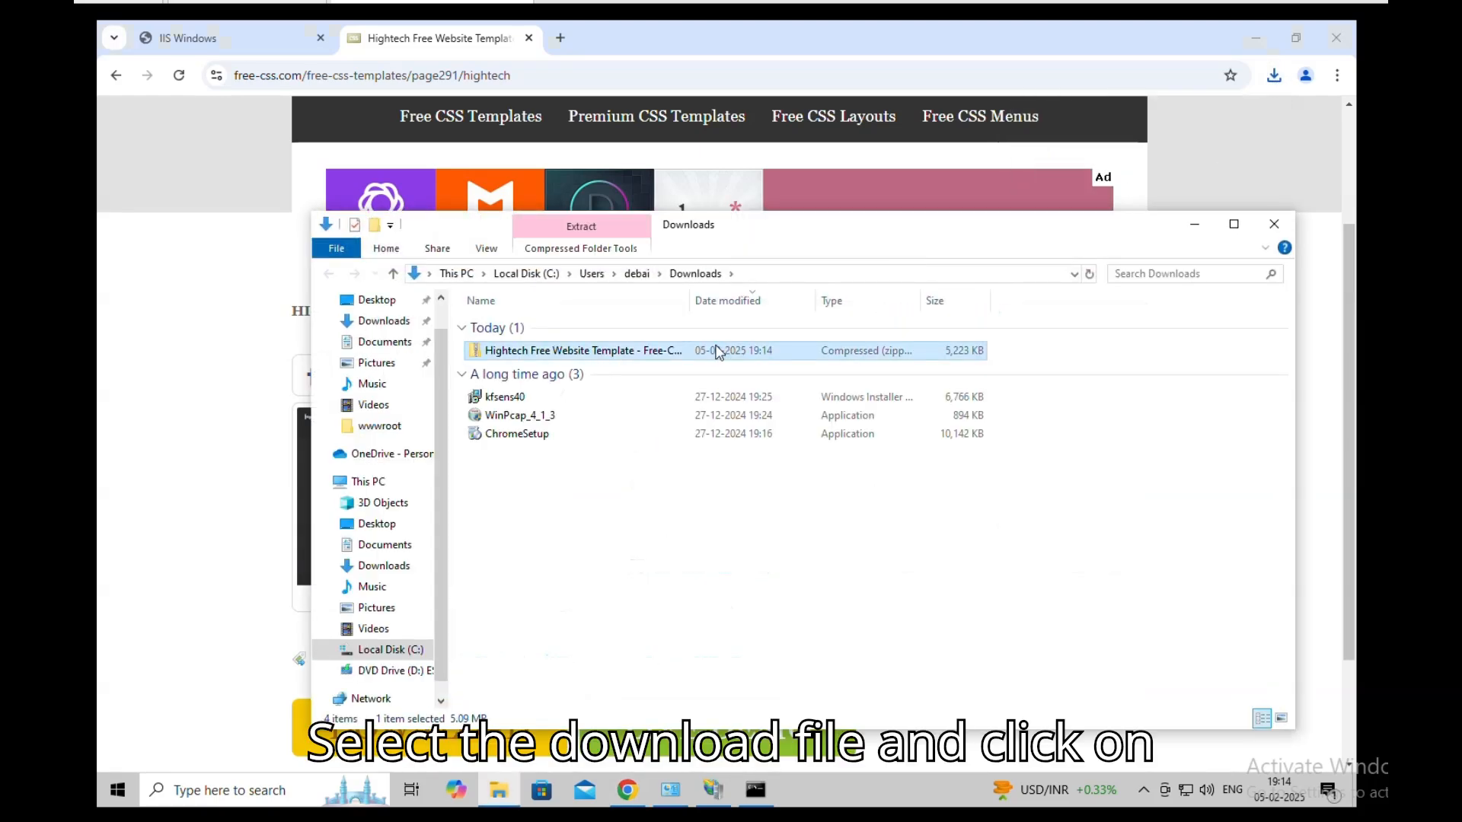
right_click(706, 344)
left_click(742, 402)
left_click(899, 570)
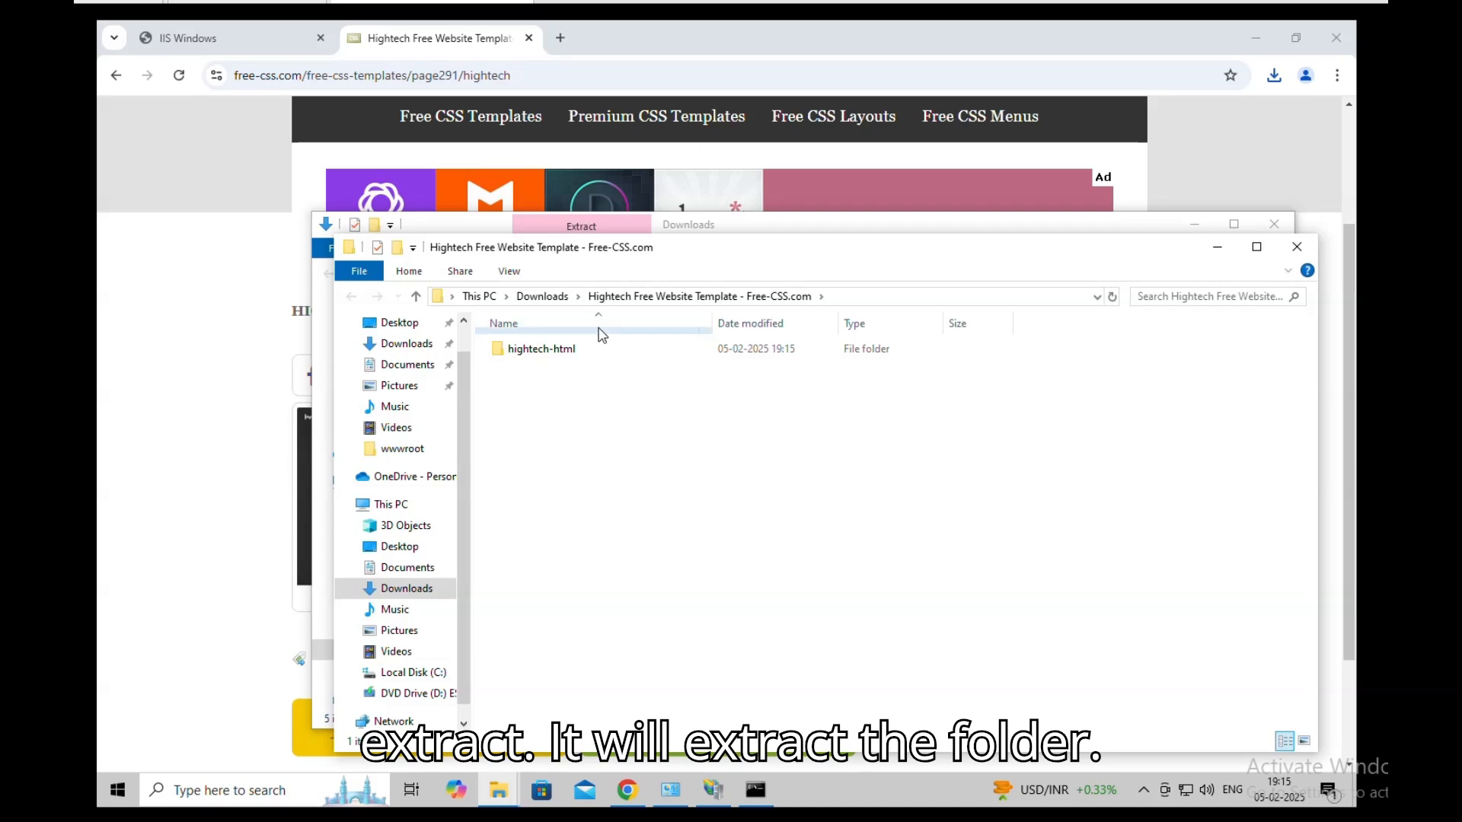
Close the extra extraction window, open the extracted template folder in Downloads, and copy the hightech-html folder
left_click(555, 350)
key("alt+F4")
double_click(733, 369)
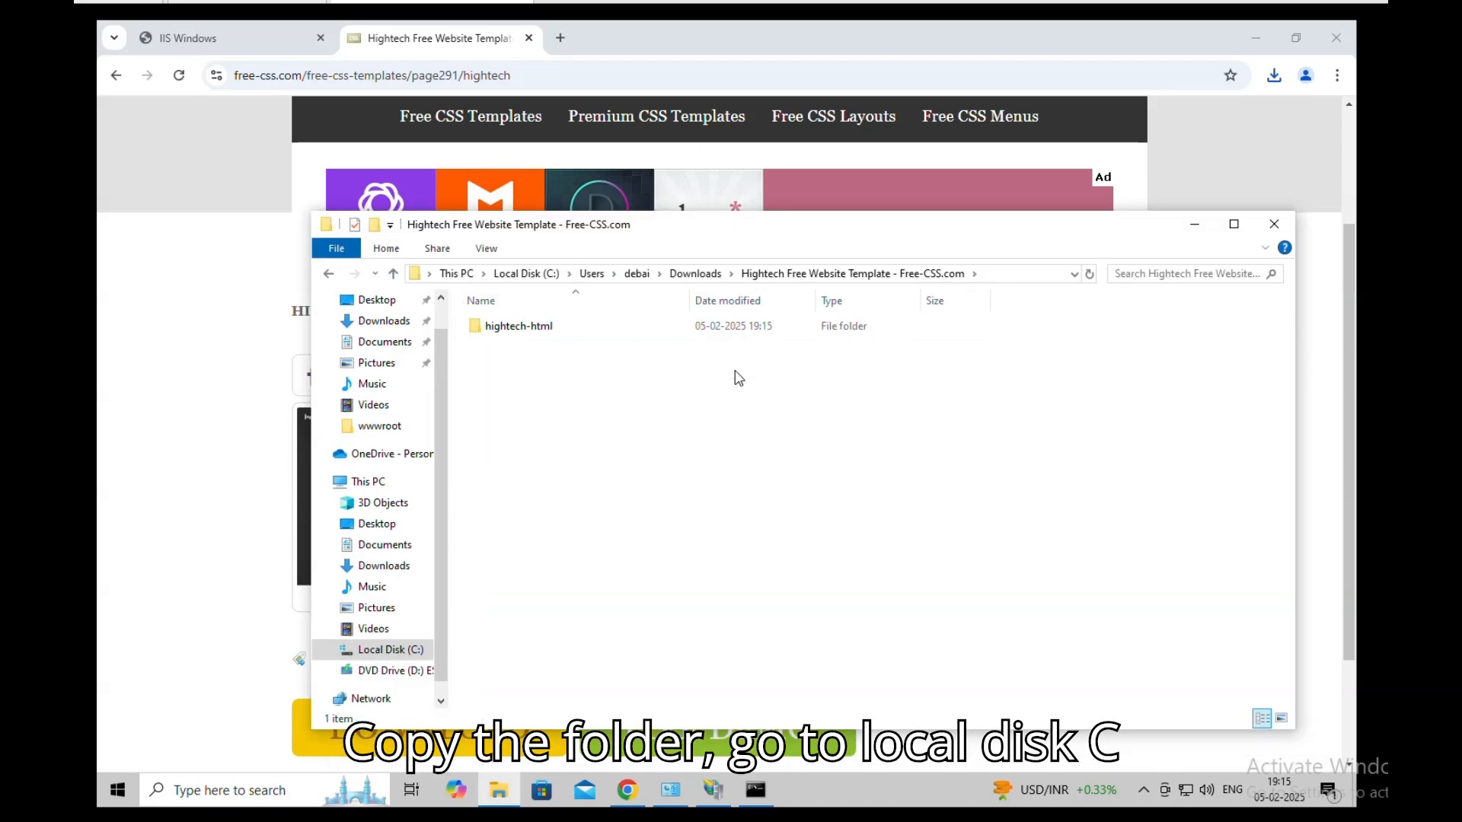
left_click(727, 327)
right_click(730, 327)
left_click(811, 555)
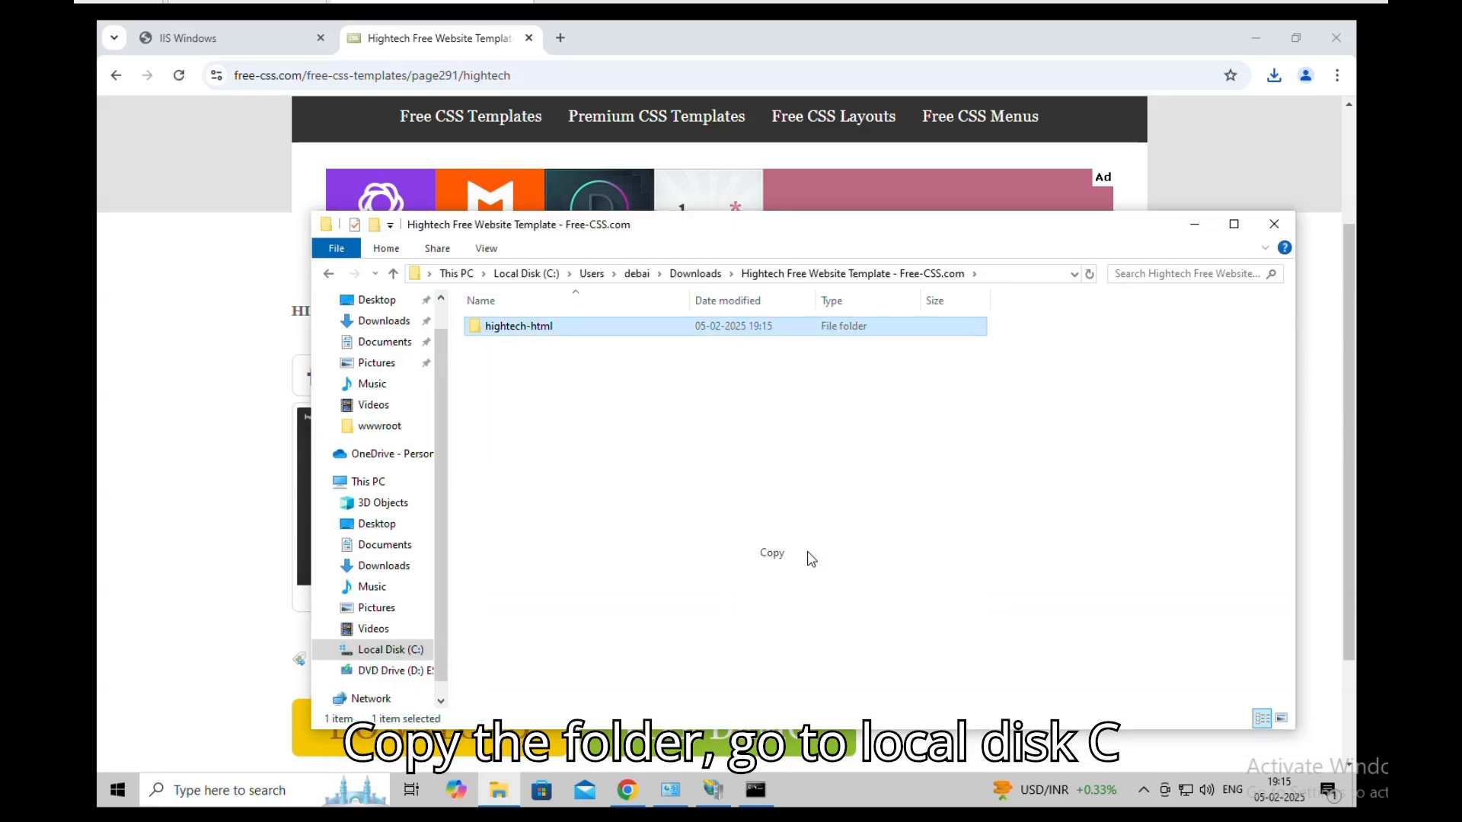
Open C:\inetpub\wwwroot and delete both iisstart files, granting administrator permission for all items
left_click(391, 649)
double_click(499, 327)
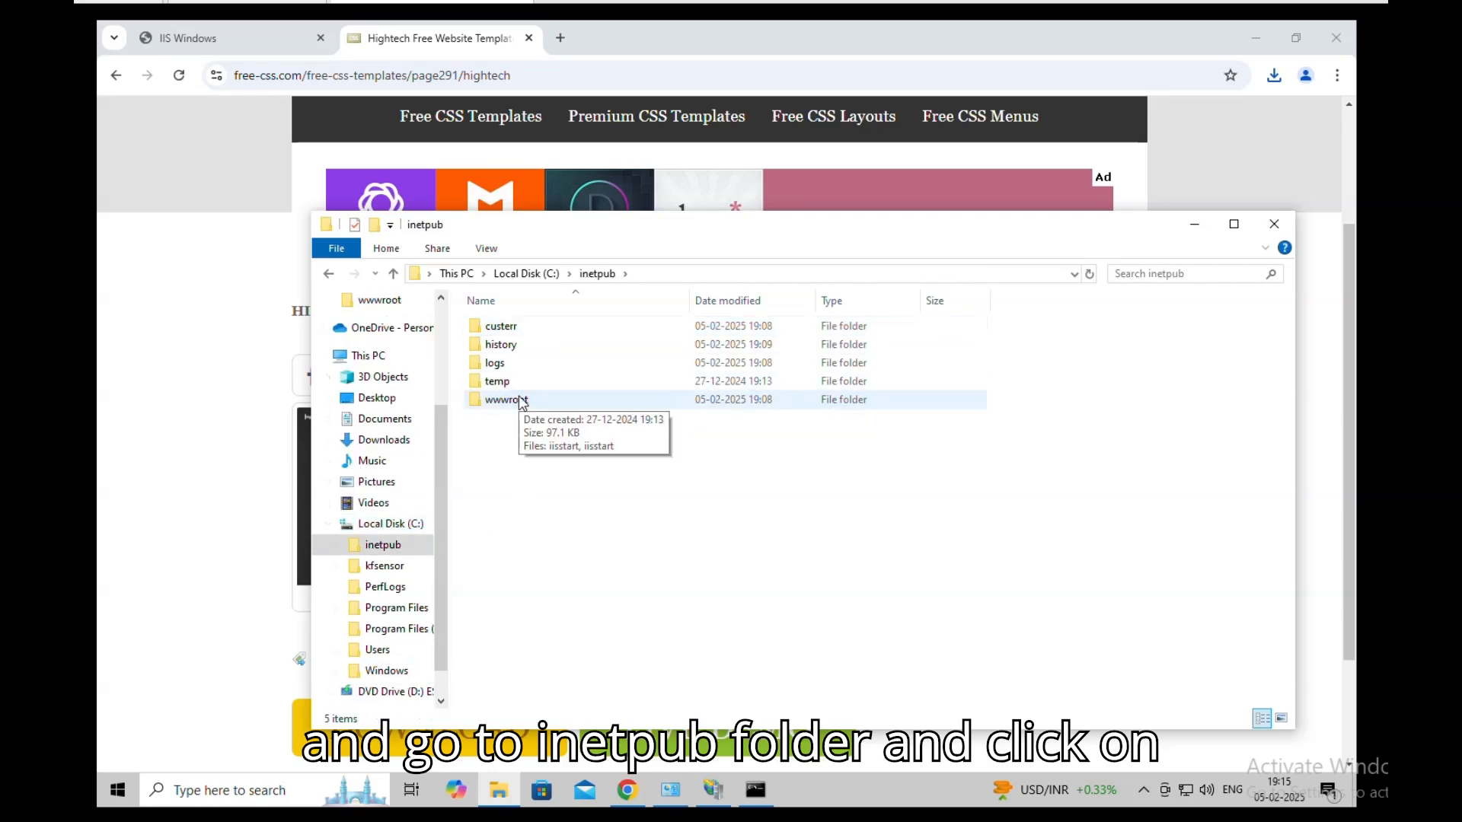
double_click(506, 400)
key("ctrl+a")
key("Delete")
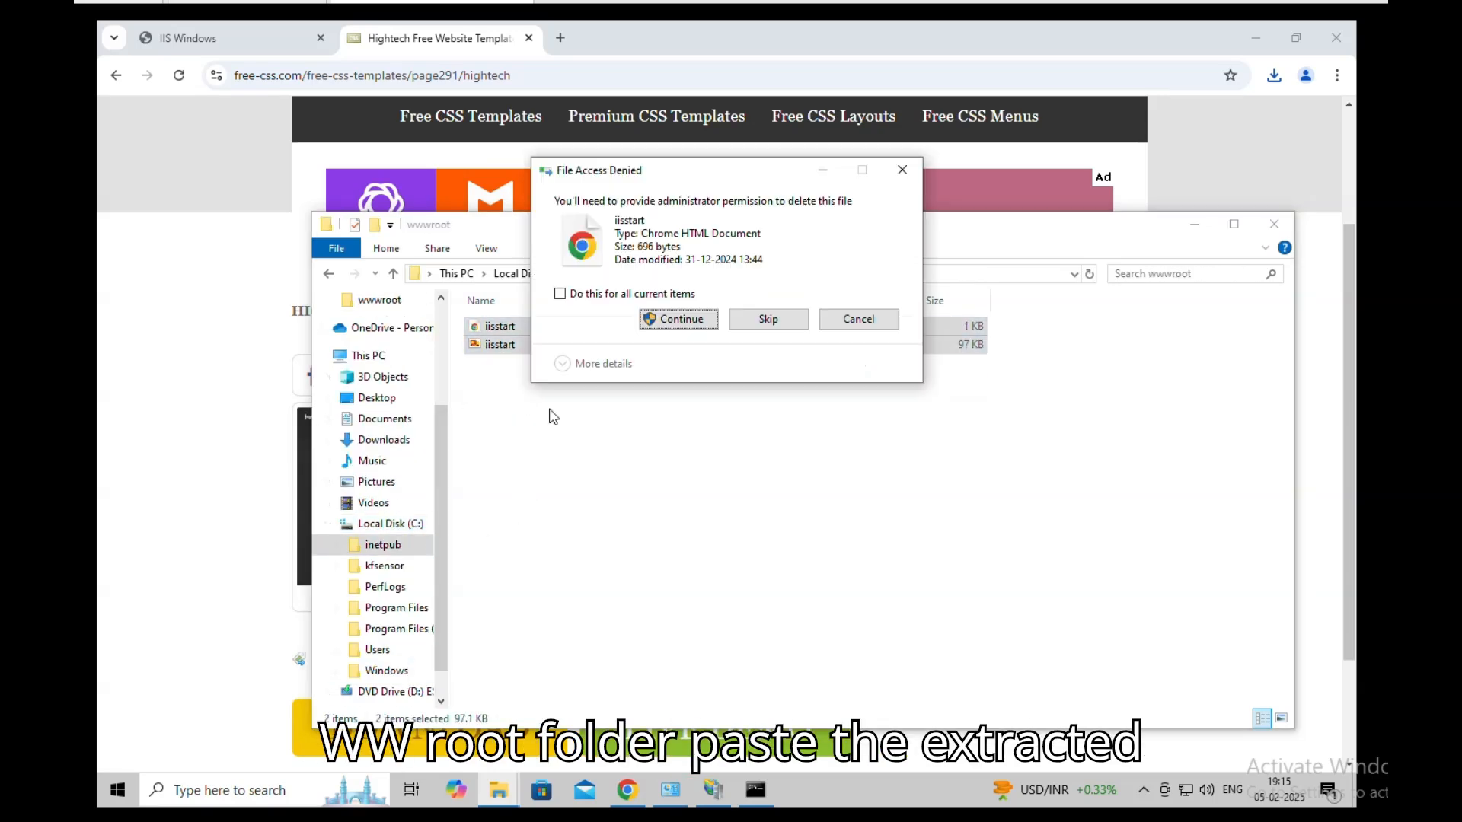
left_click(563, 291)
left_click(620, 323)
Paste the hightech-html folder into wwwroot, granting administrator permission
right_click(634, 367)
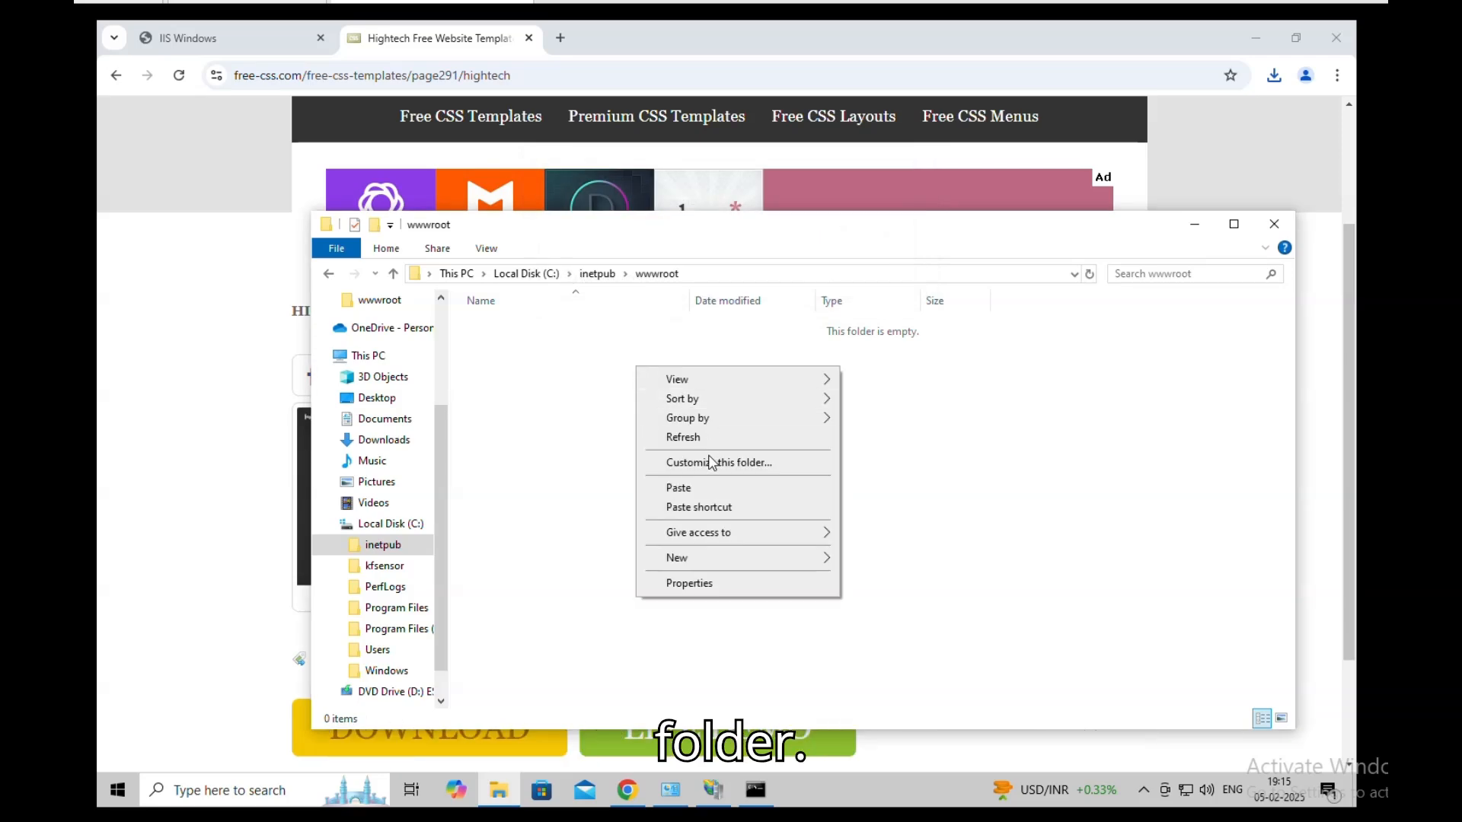
left_click(713, 489)
left_click(679, 288)
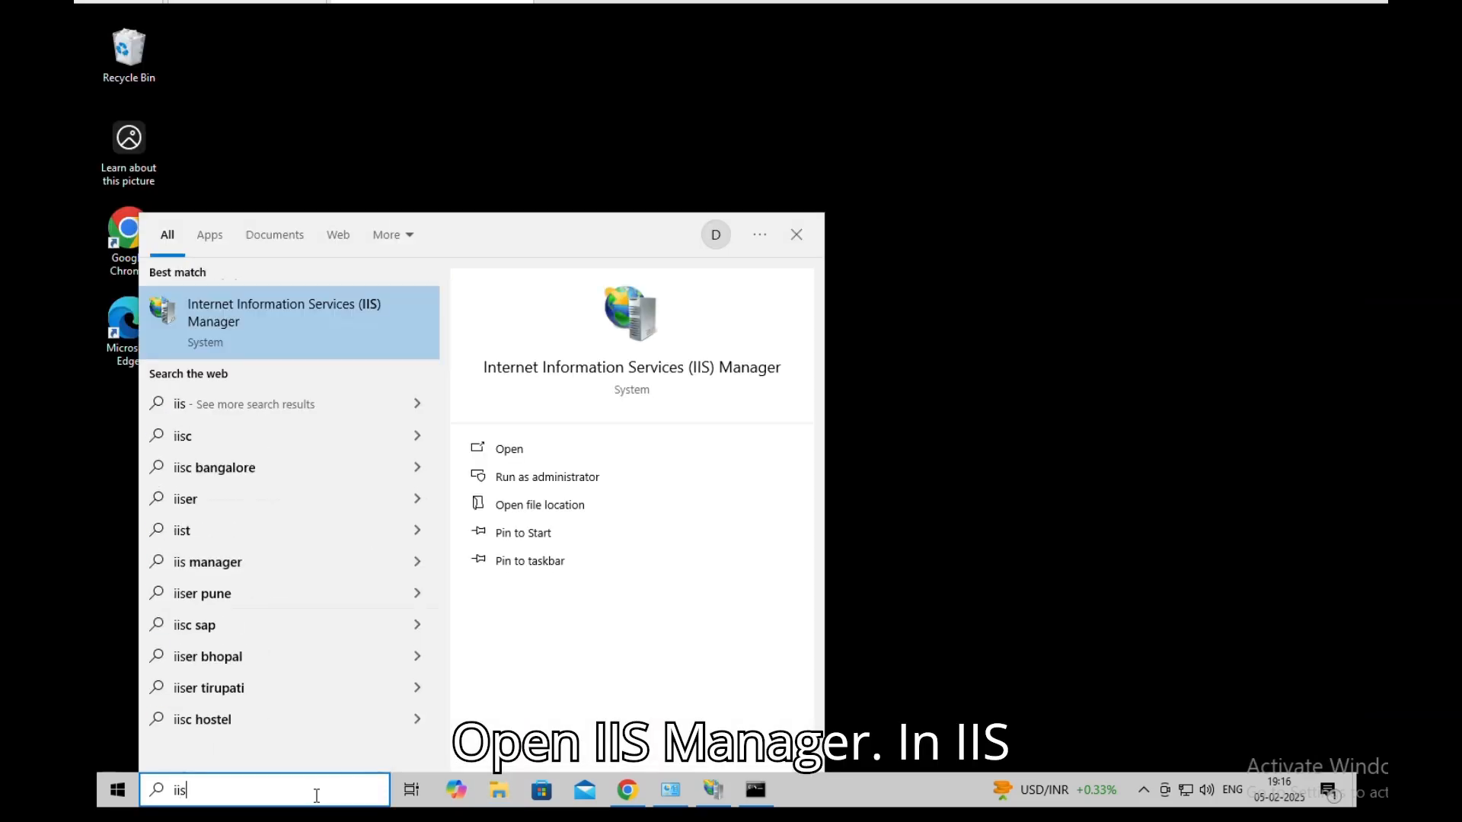
Run IIS Manager as administrator and start adding a website under the server's Sites node
left_click(526, 475)
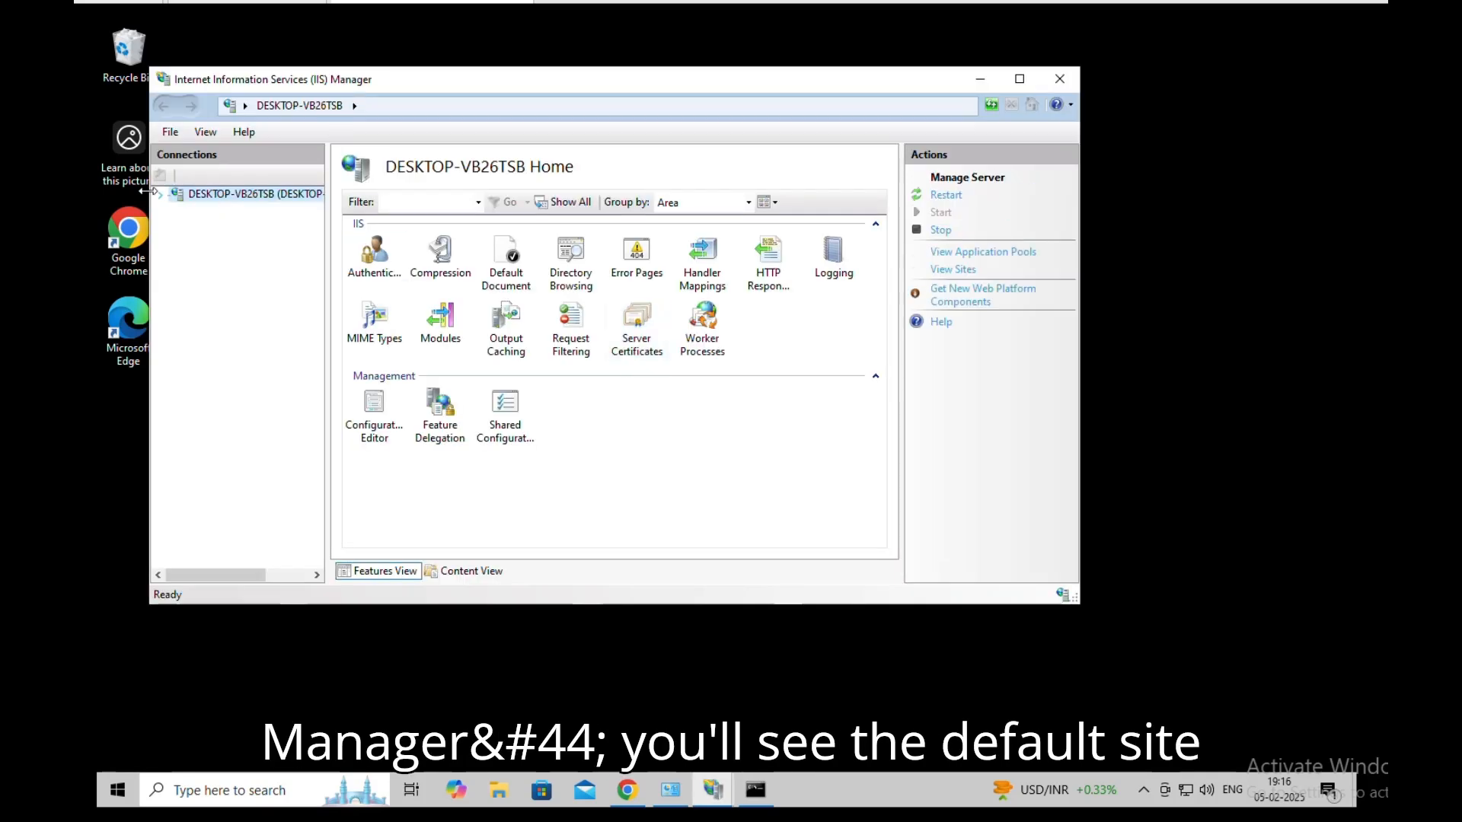
left_click(160, 195)
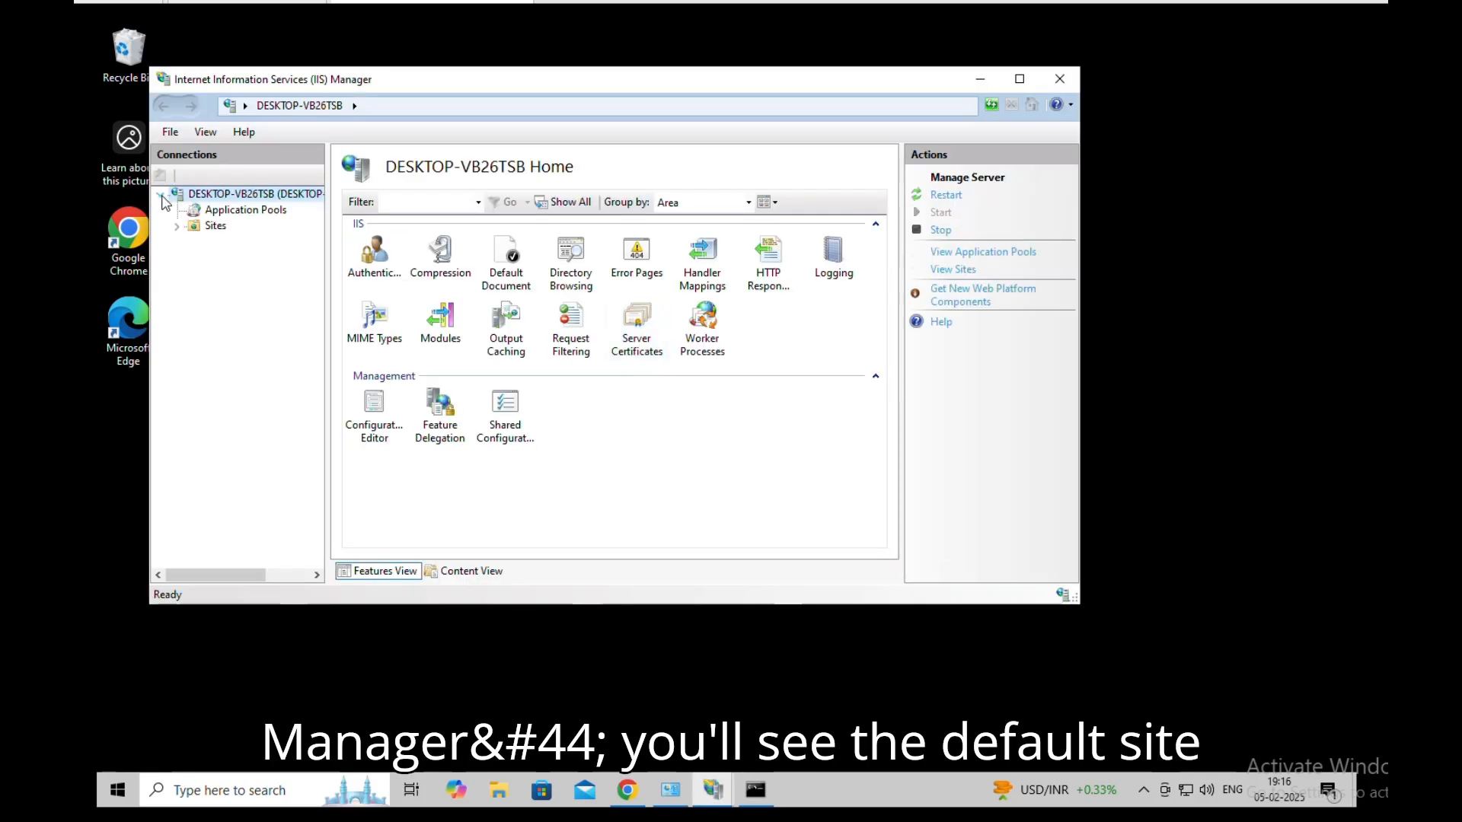
right_click(207, 225)
left_click(268, 233)
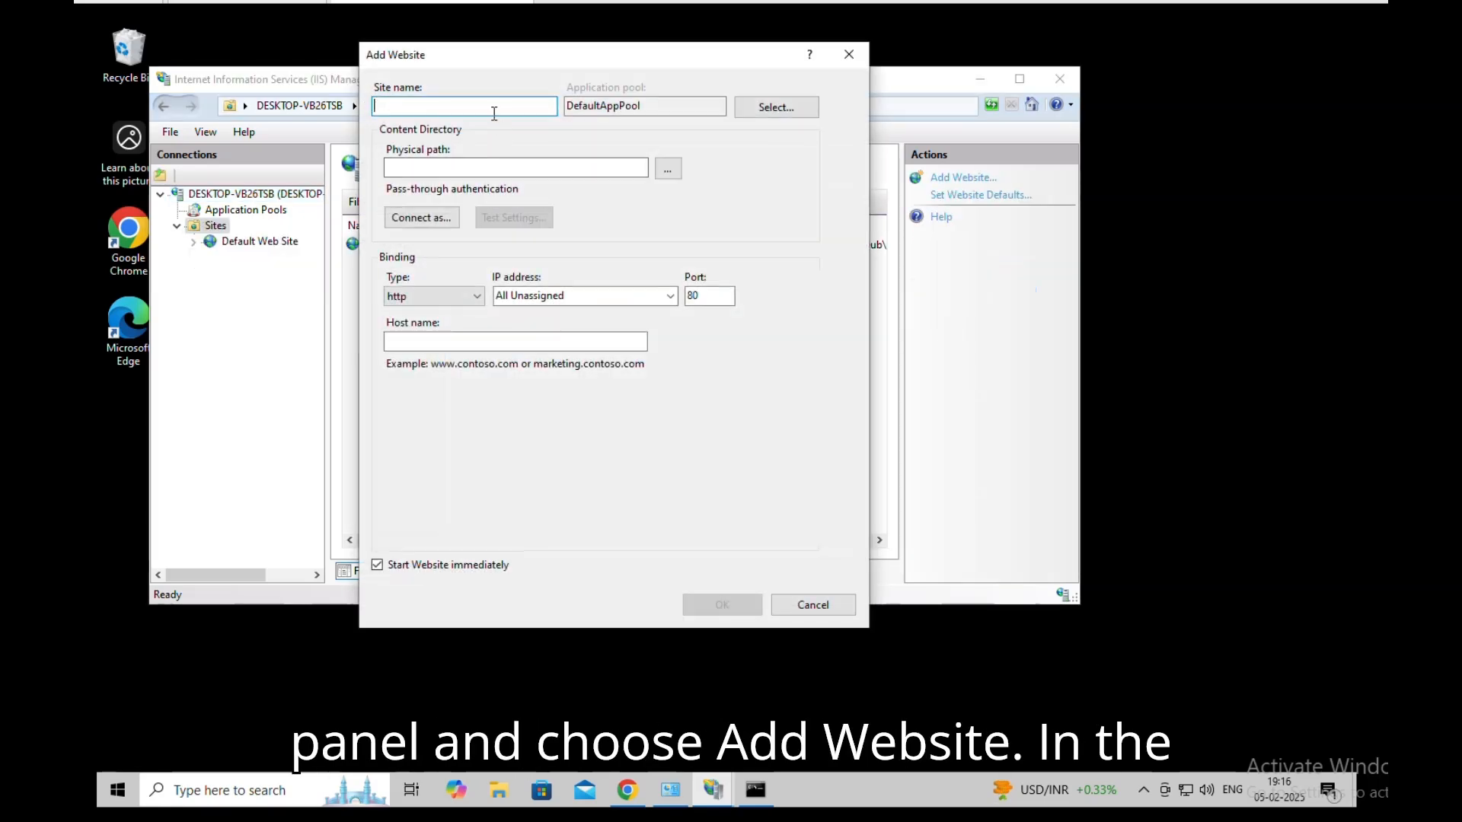
Name the new website hightech and set its physical path to C:\inetpub\wwwroot\hightech-html
type("hightech")
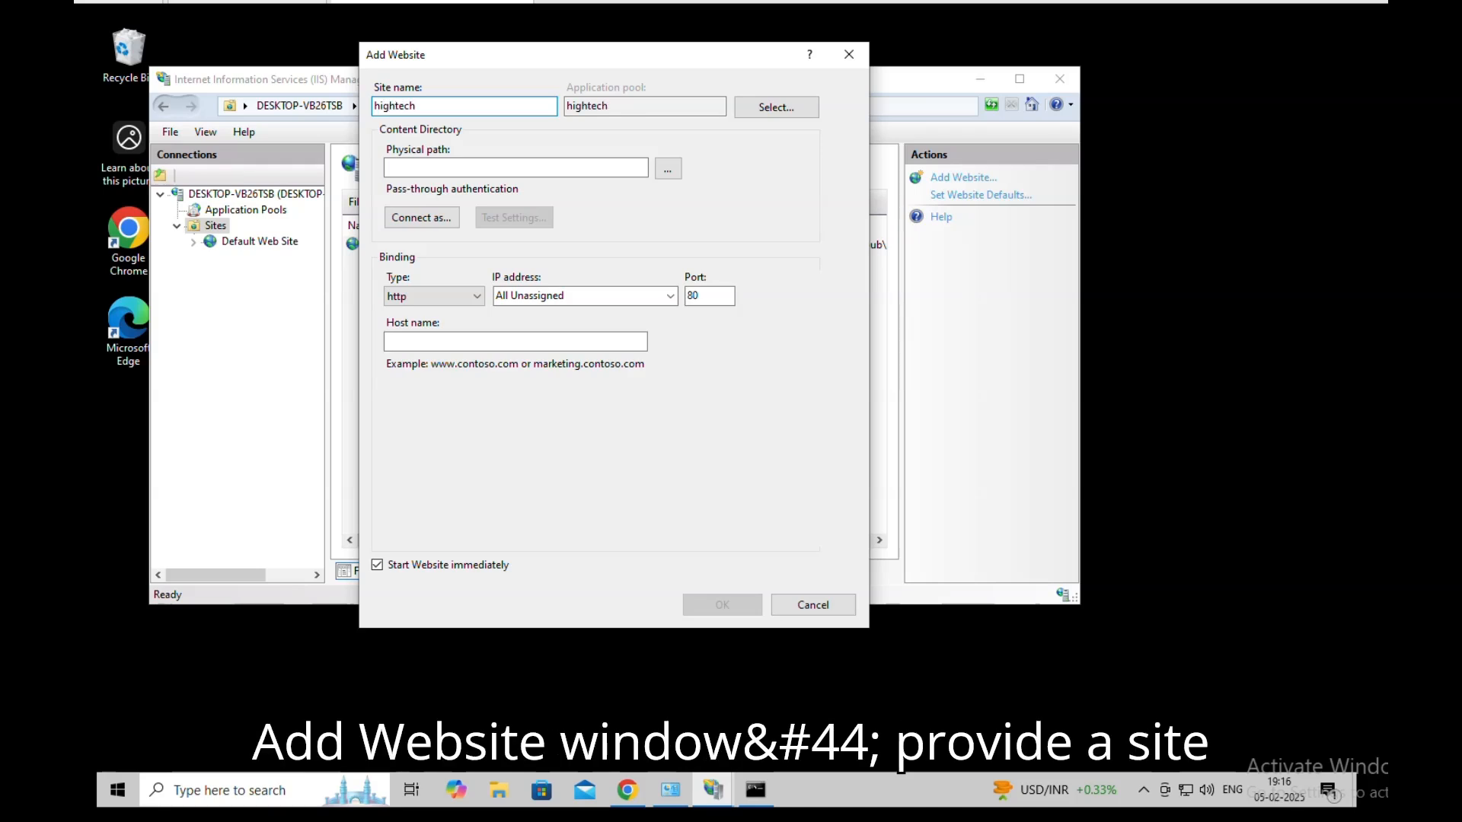
left_click(667, 168)
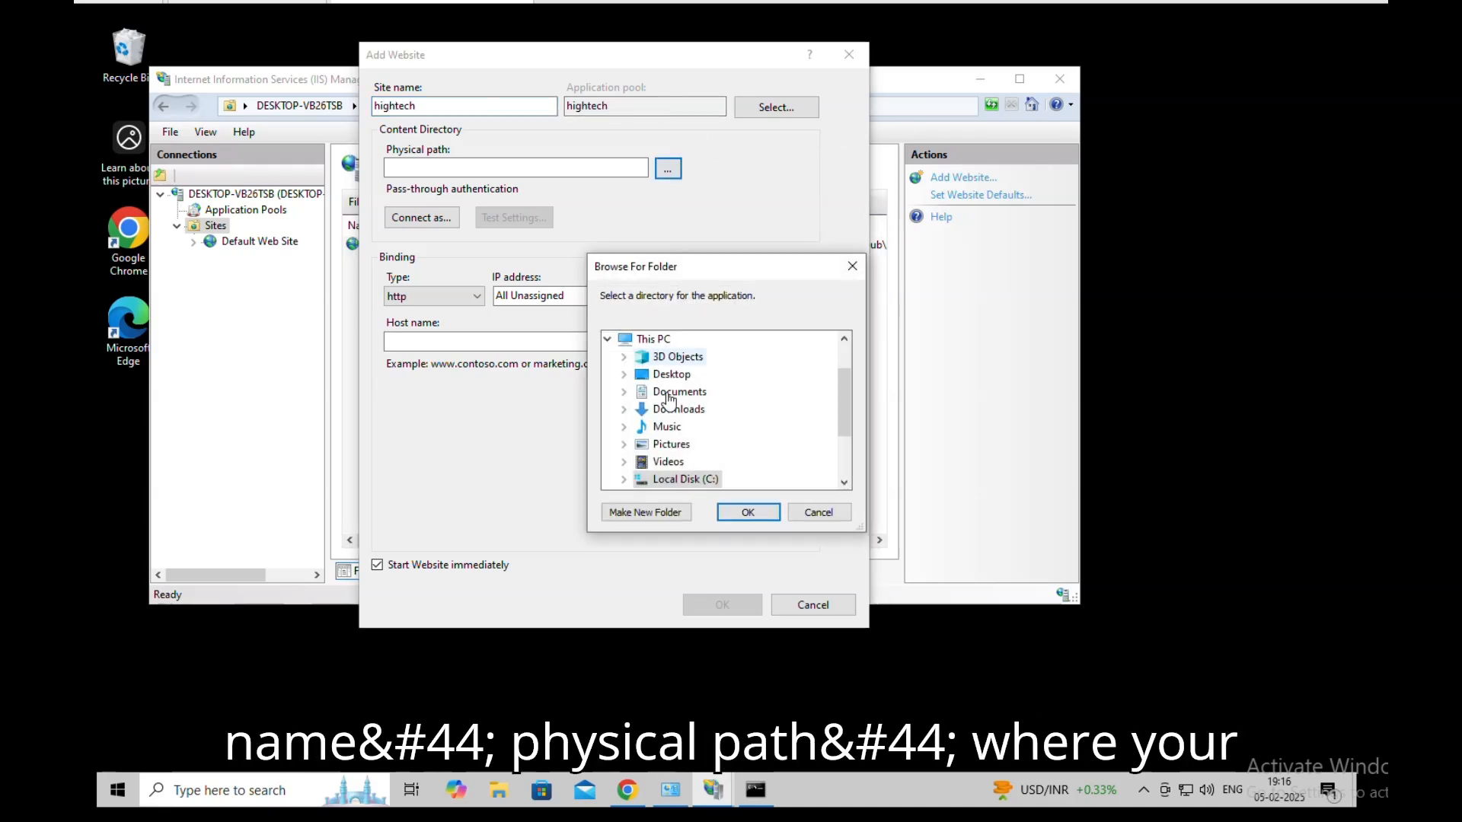
left_click(659, 482)
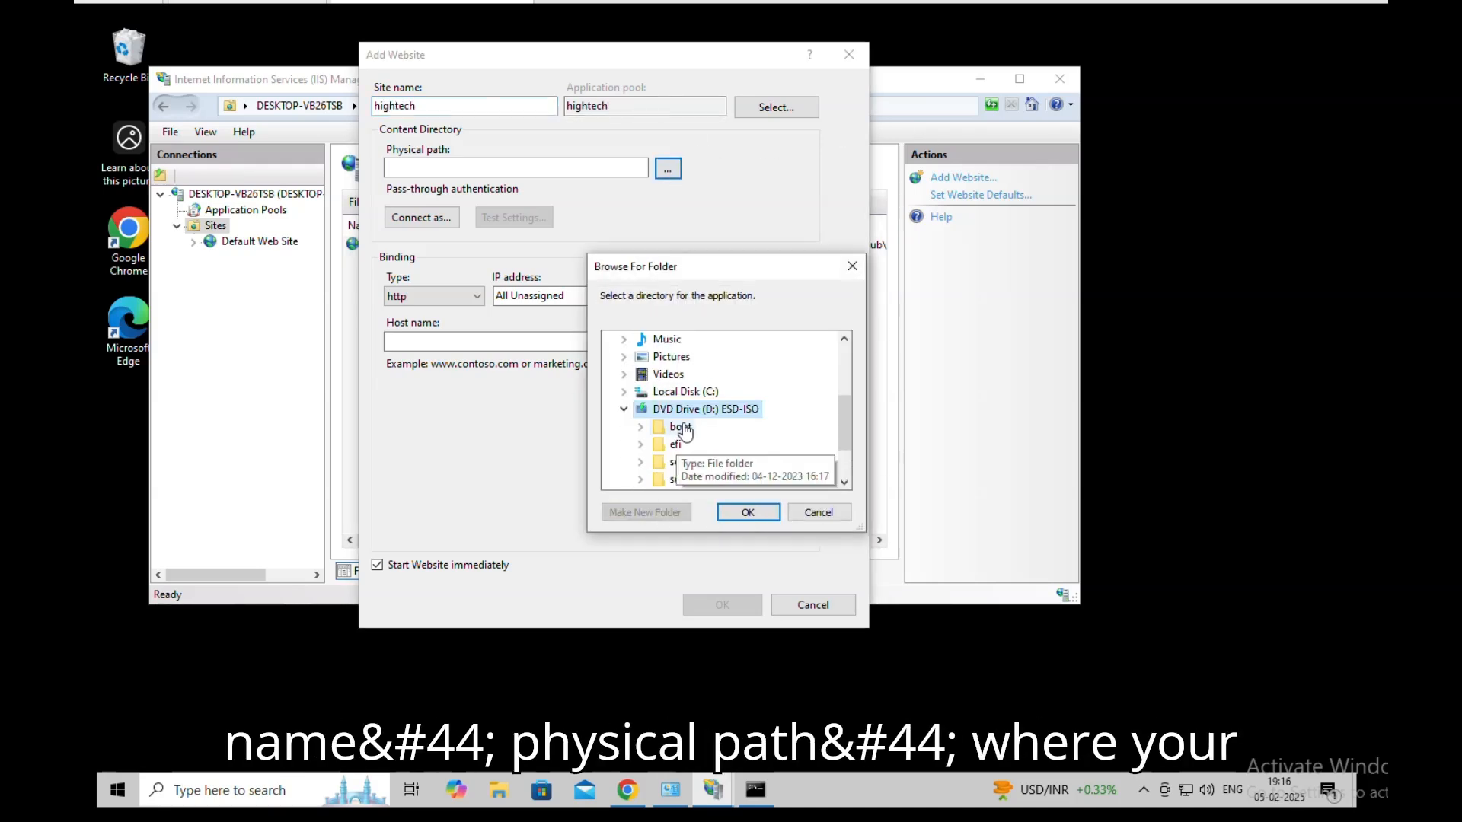
left_click(643, 393)
left_click(679, 391)
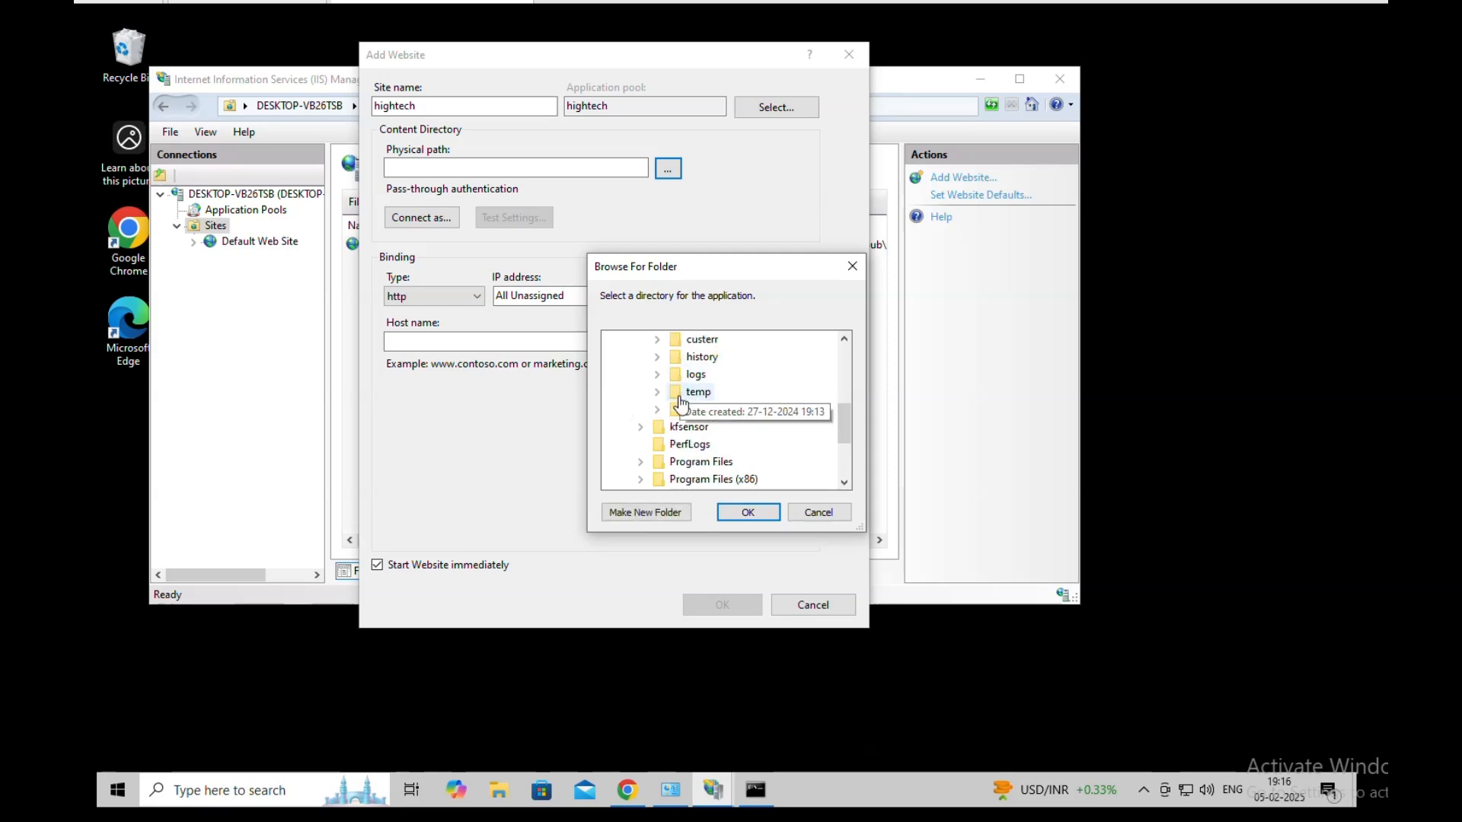
left_click(721, 413)
scroll(702, 434, "down", 1)
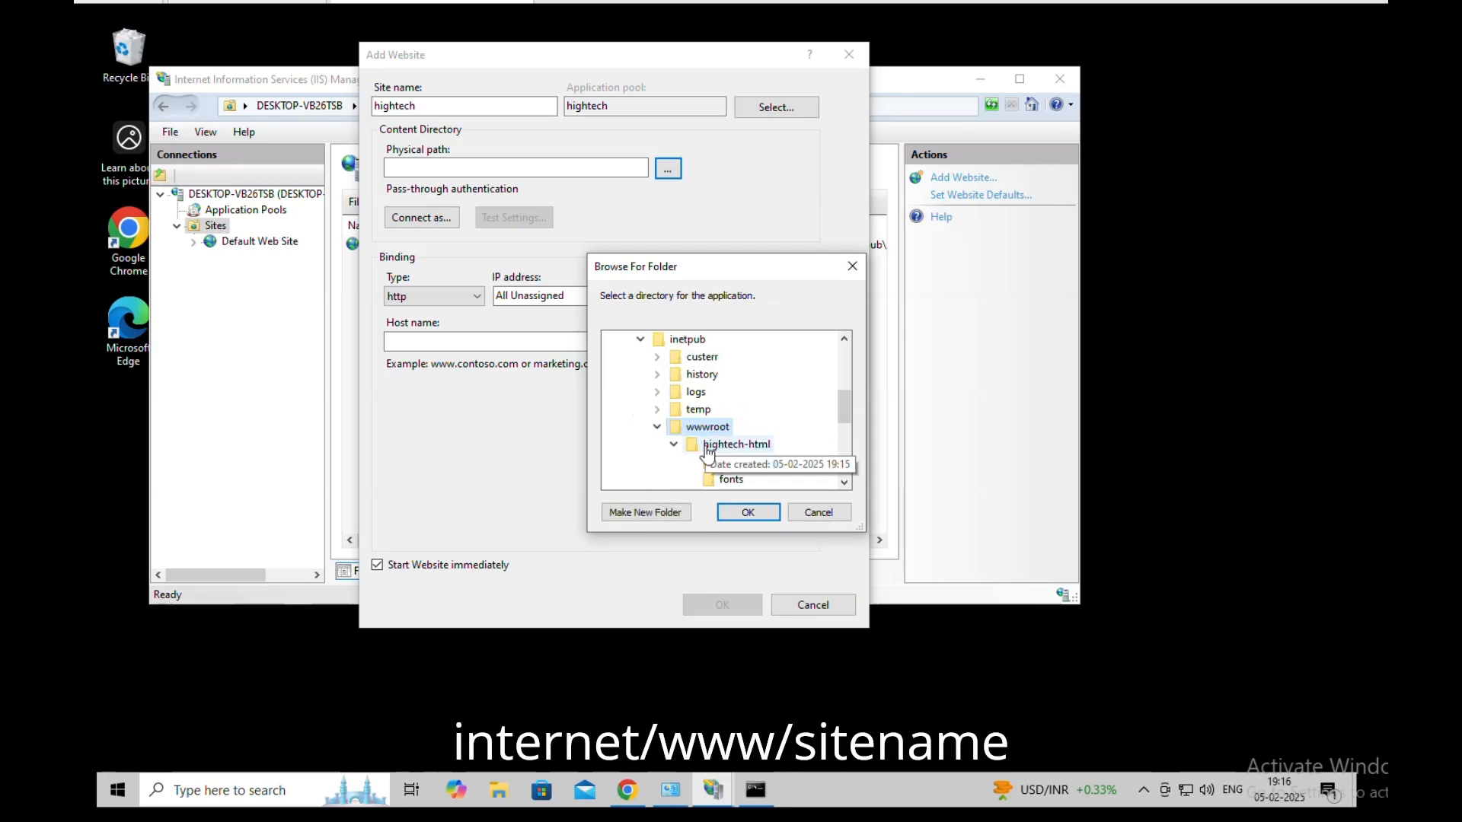
left_click(704, 452)
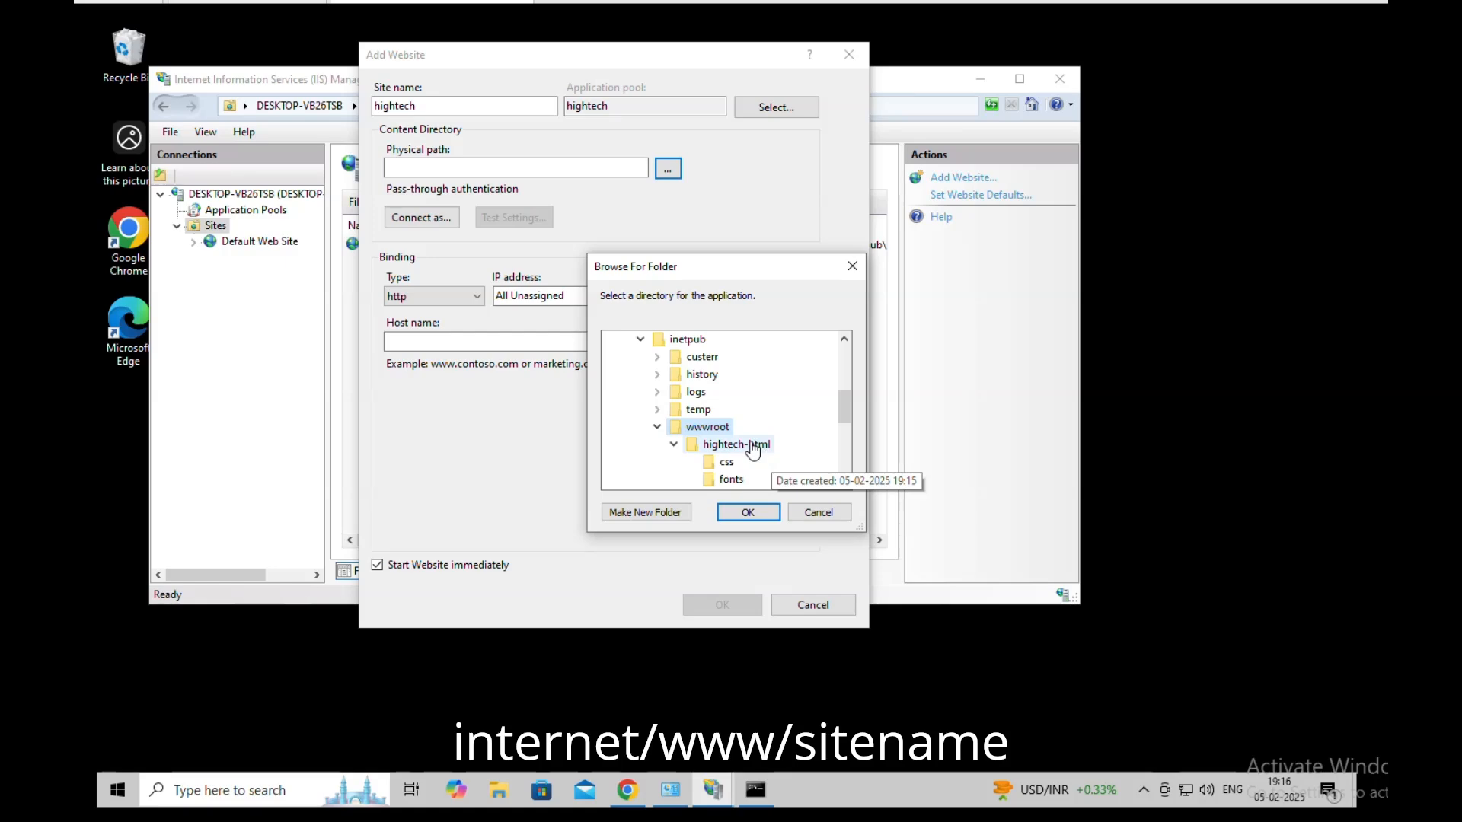
left_click(754, 514)
Bind the hightech website to IP address 192.168.139.131 and create the site
left_click(668, 296)
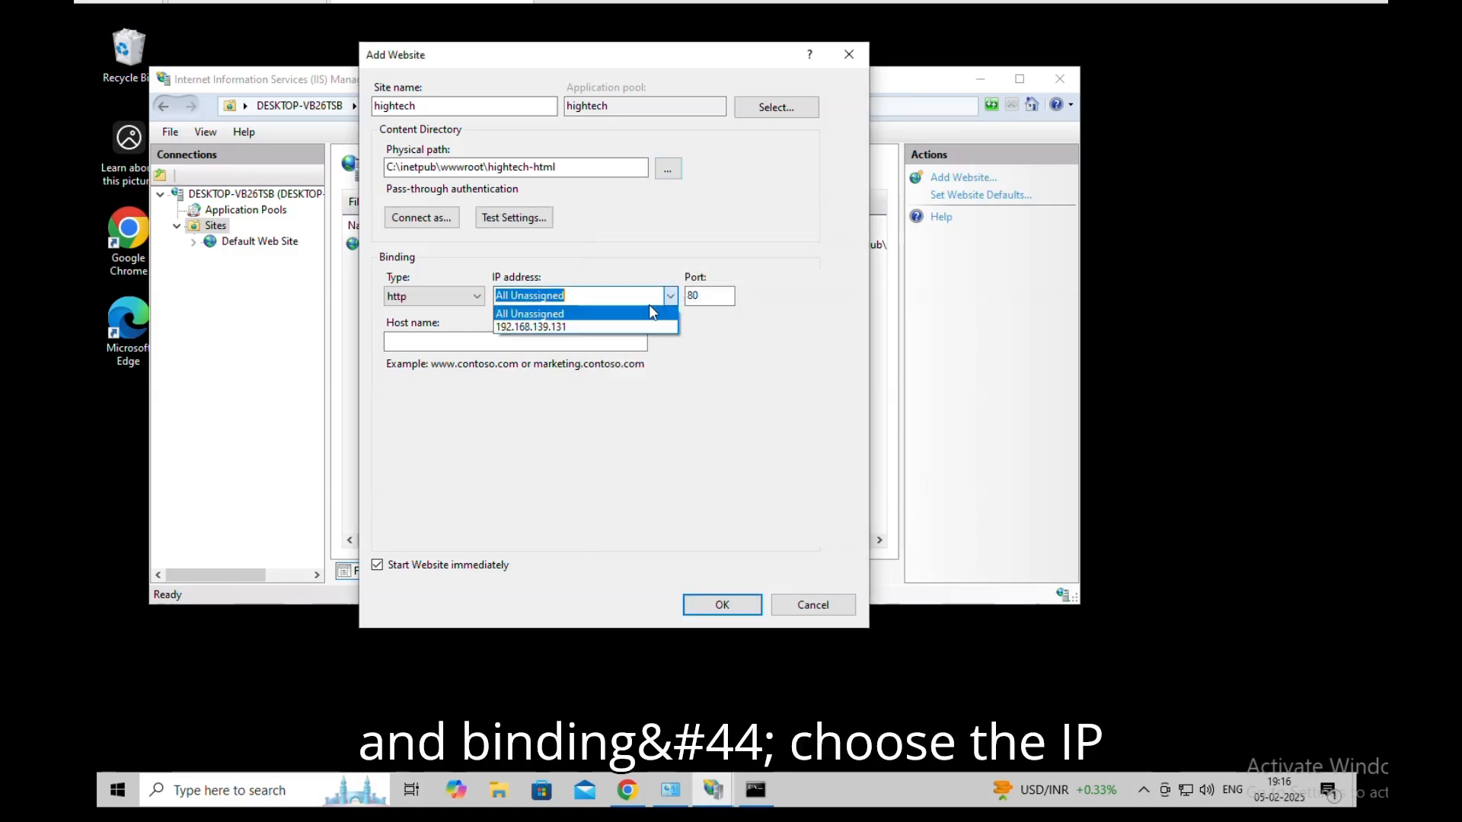
left_click(626, 326)
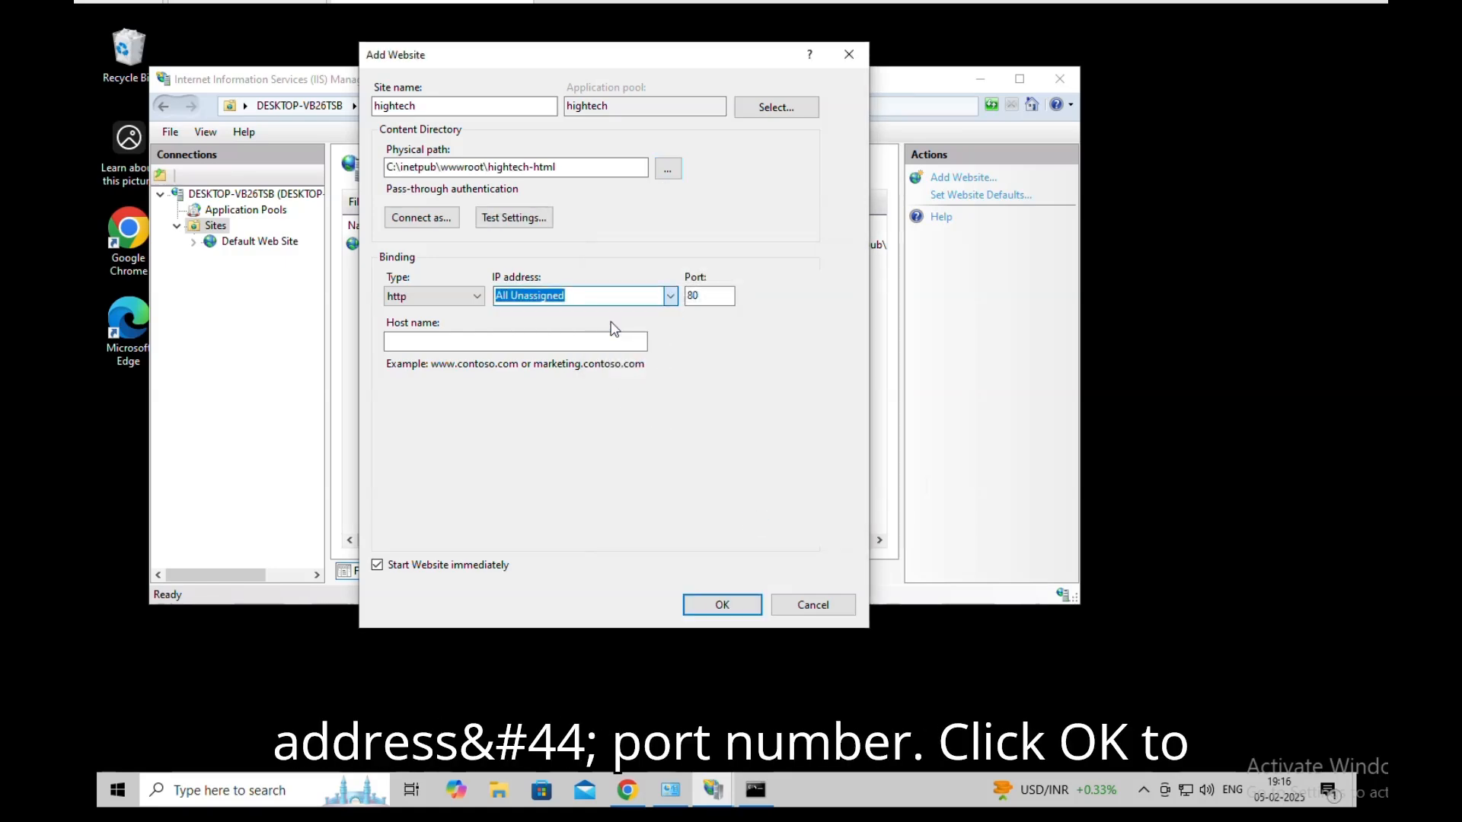
left_click(718, 604)
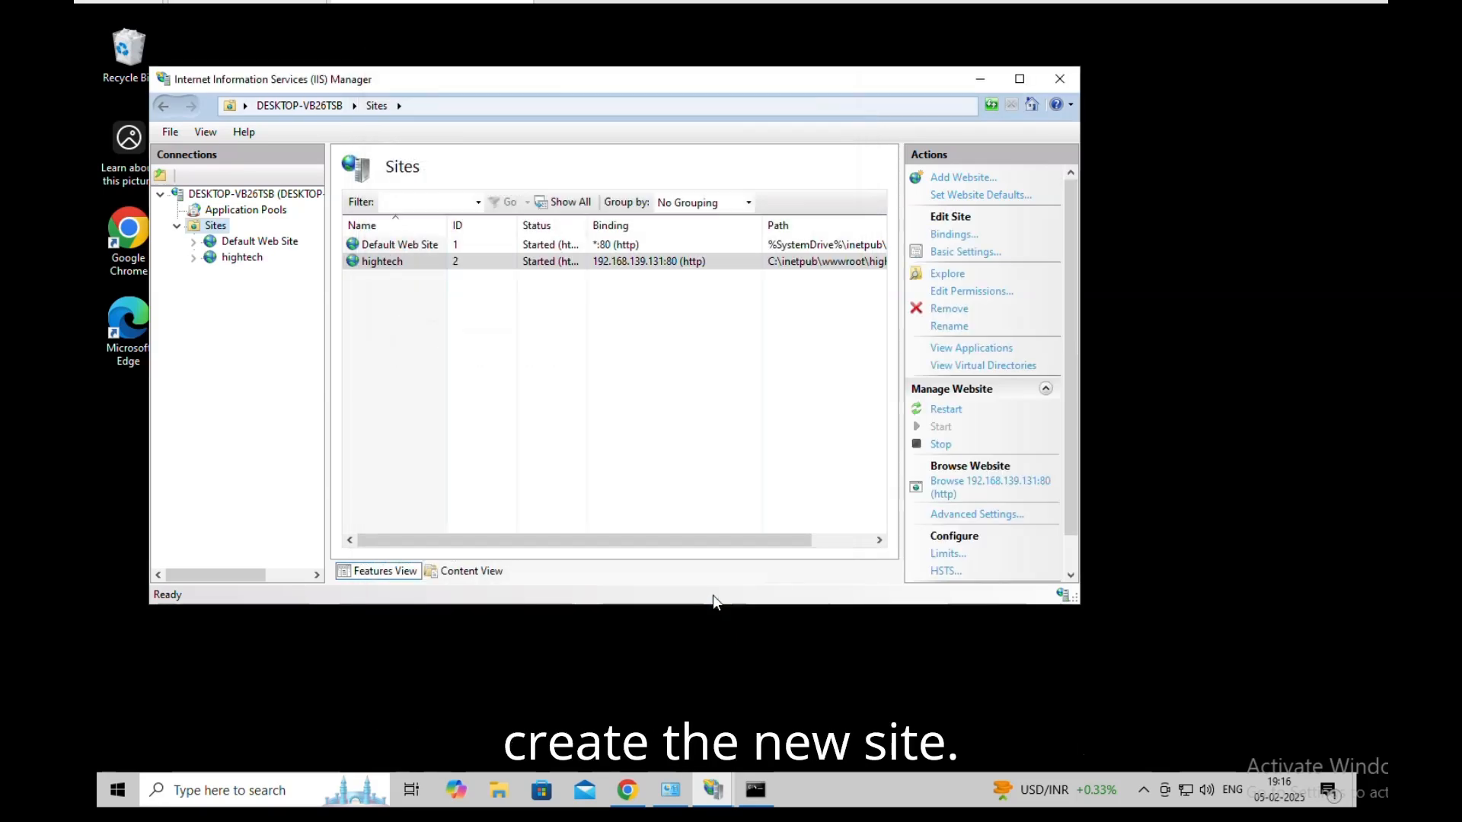
Open Windows Defender Firewall's advanced settings and display the Inbound Rules
left_click(979, 79)
left_click(231, 792)
type("fire")
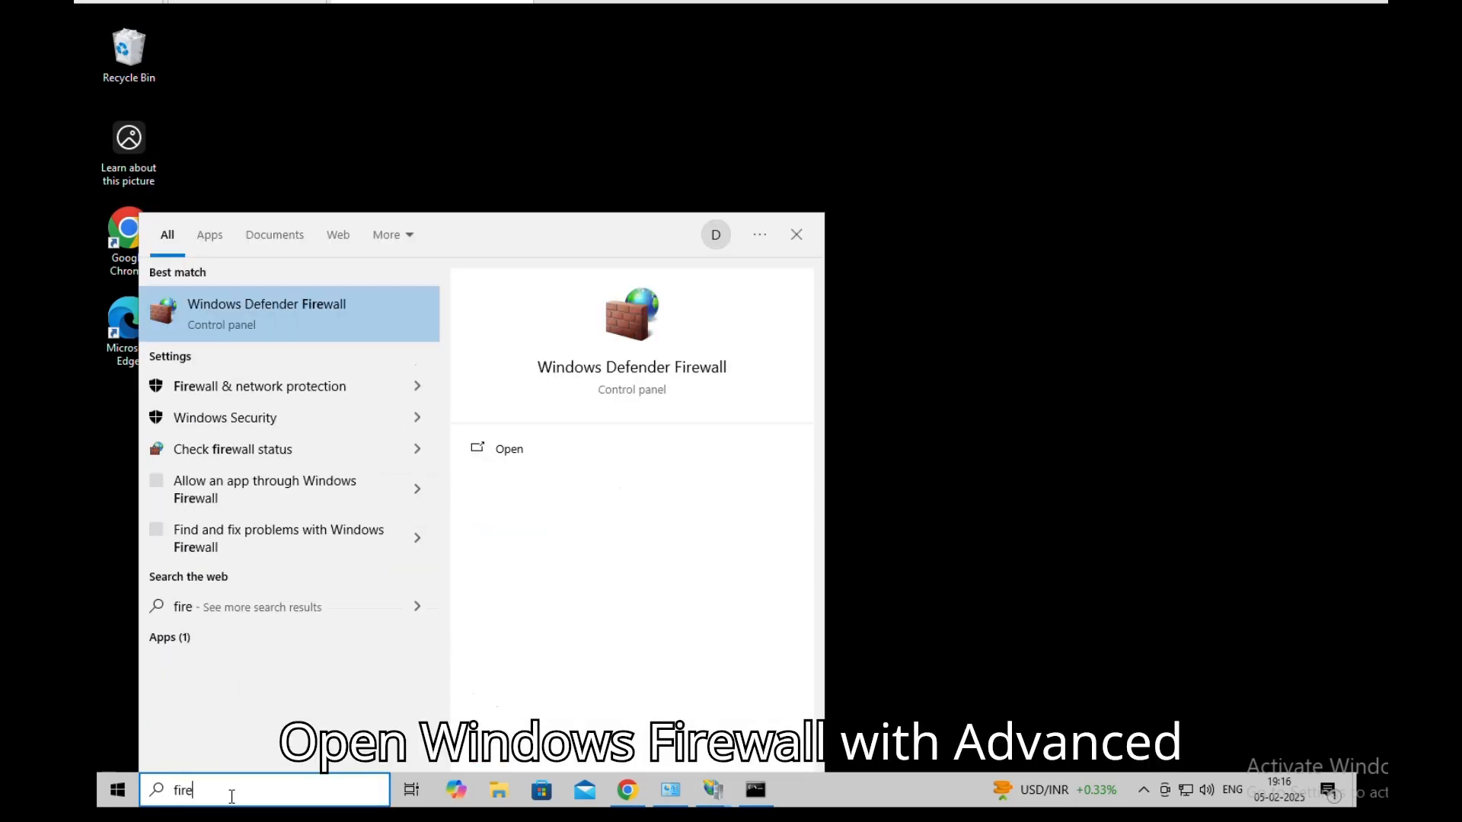
left_click(230, 307)
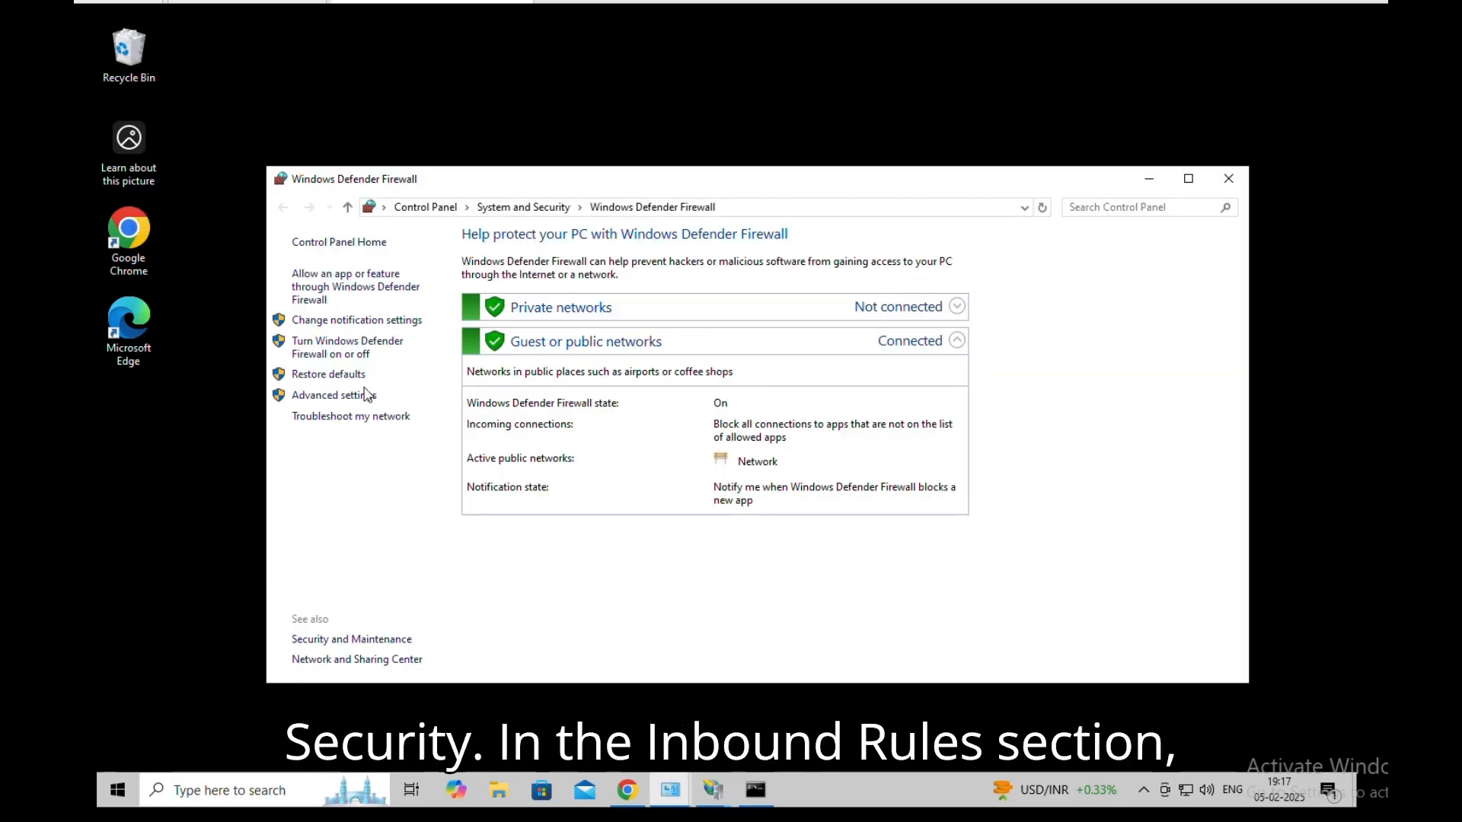
left_click(342, 401)
left_click(220, 135)
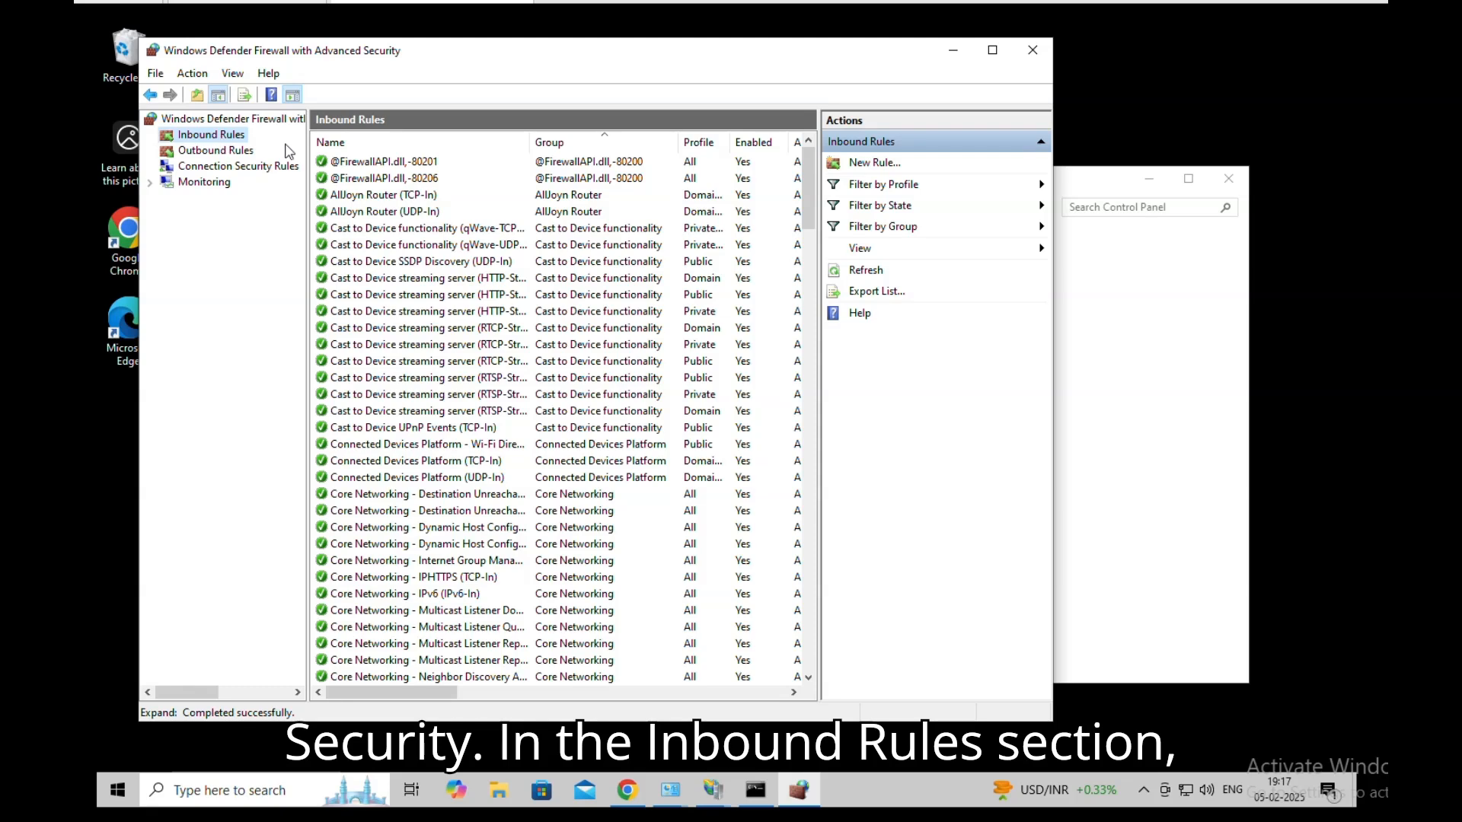
Start a new inbound port rule that applies to TCP with specific local port 8080
left_click(847, 164)
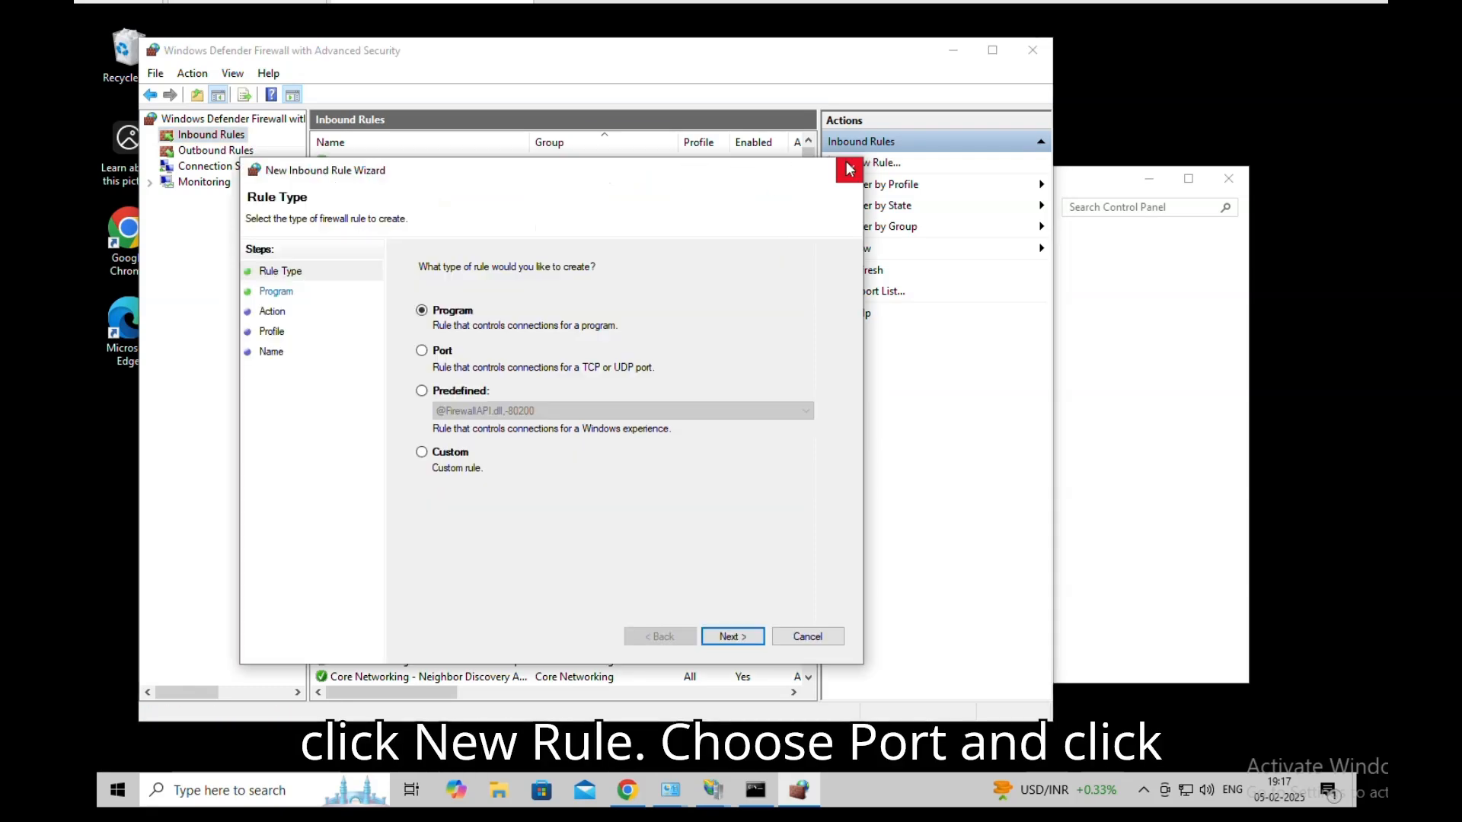
left_click(443, 358)
left_click(732, 636)
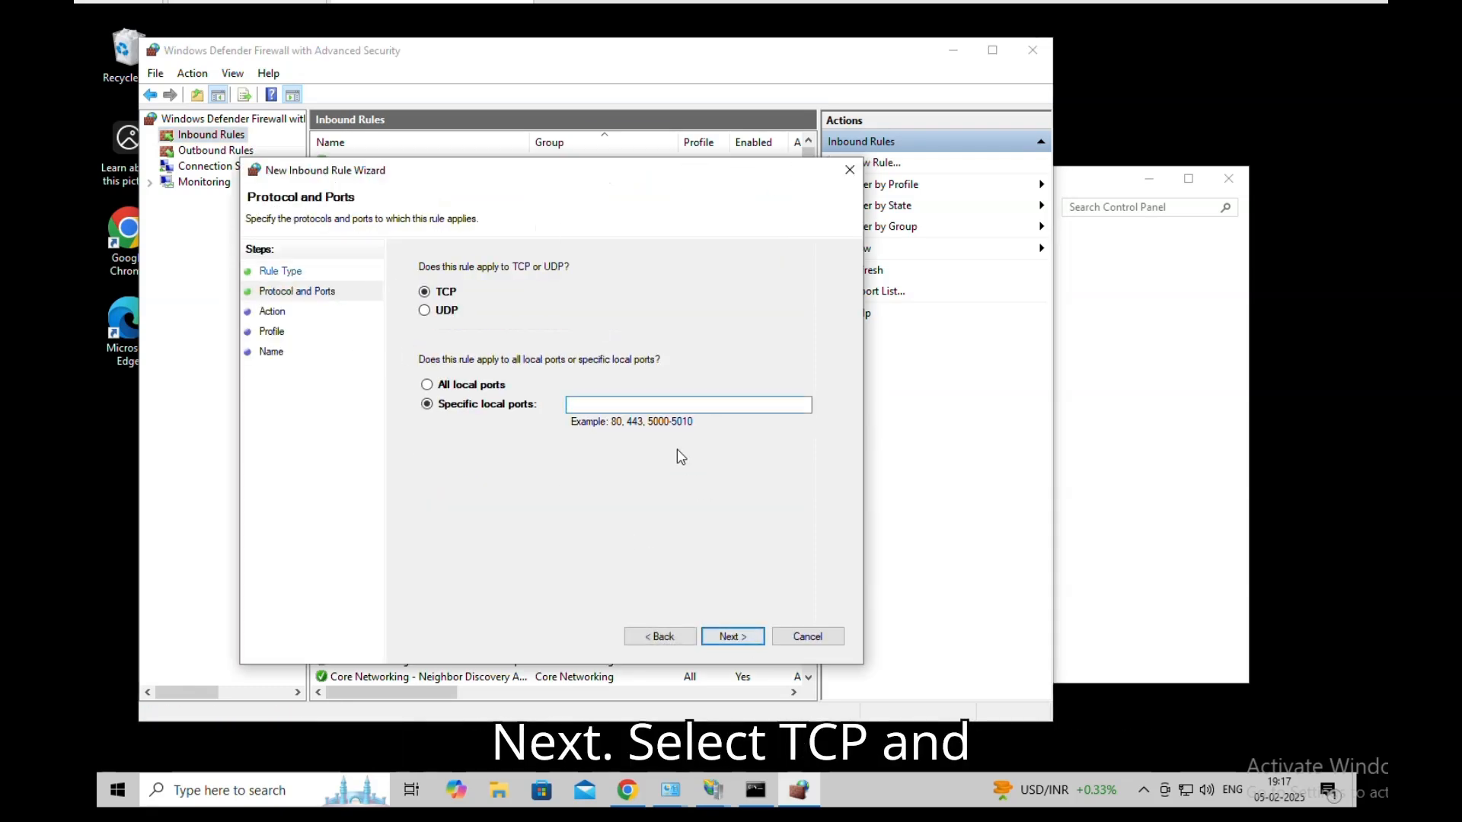
type("8080")
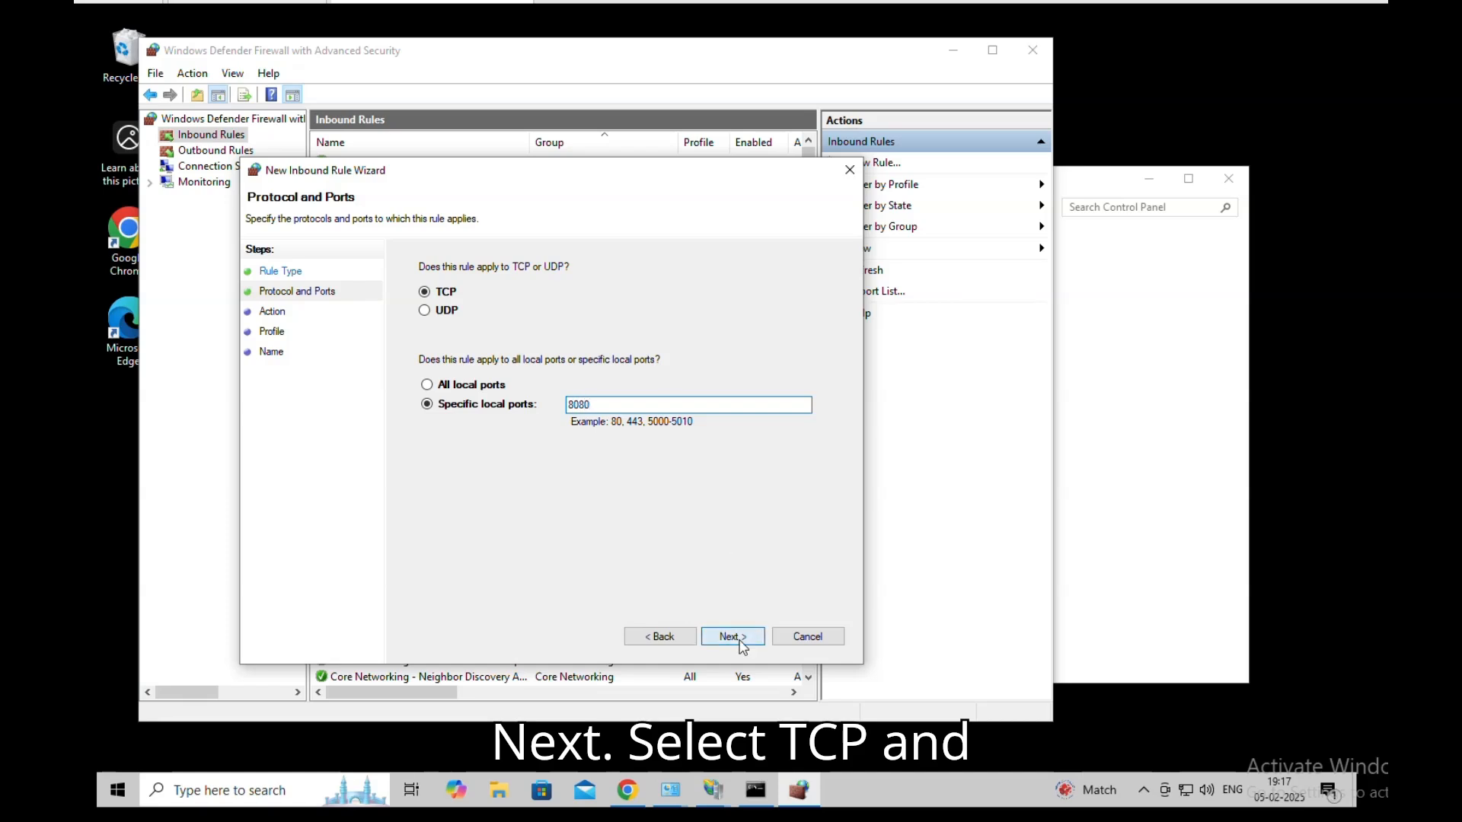
left_click(733, 636)
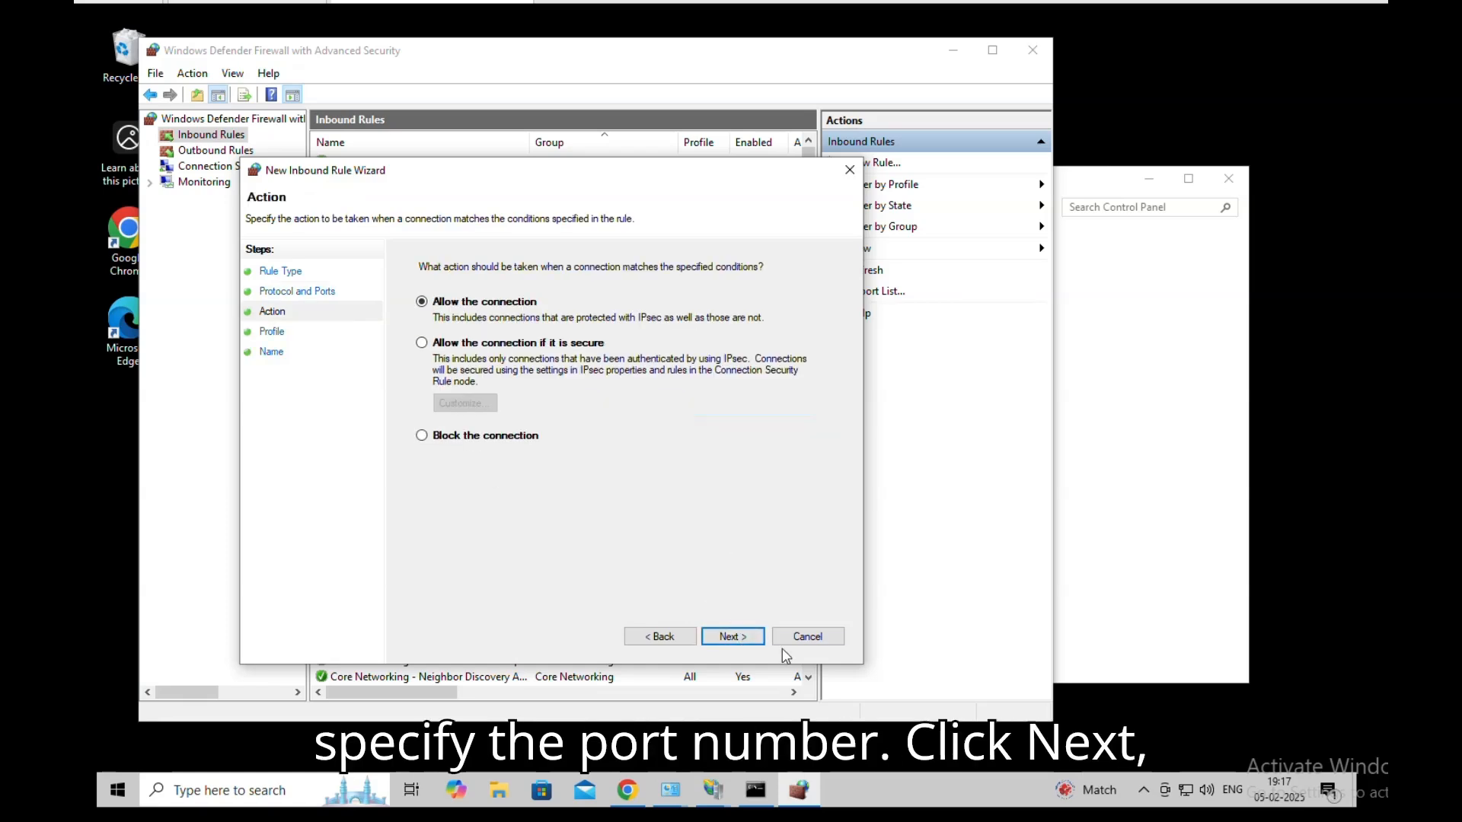
Allow the connection with the default profiles, name the inbound rule Policy01, and finish creating it
left_click(733, 637)
left_click(735, 636)
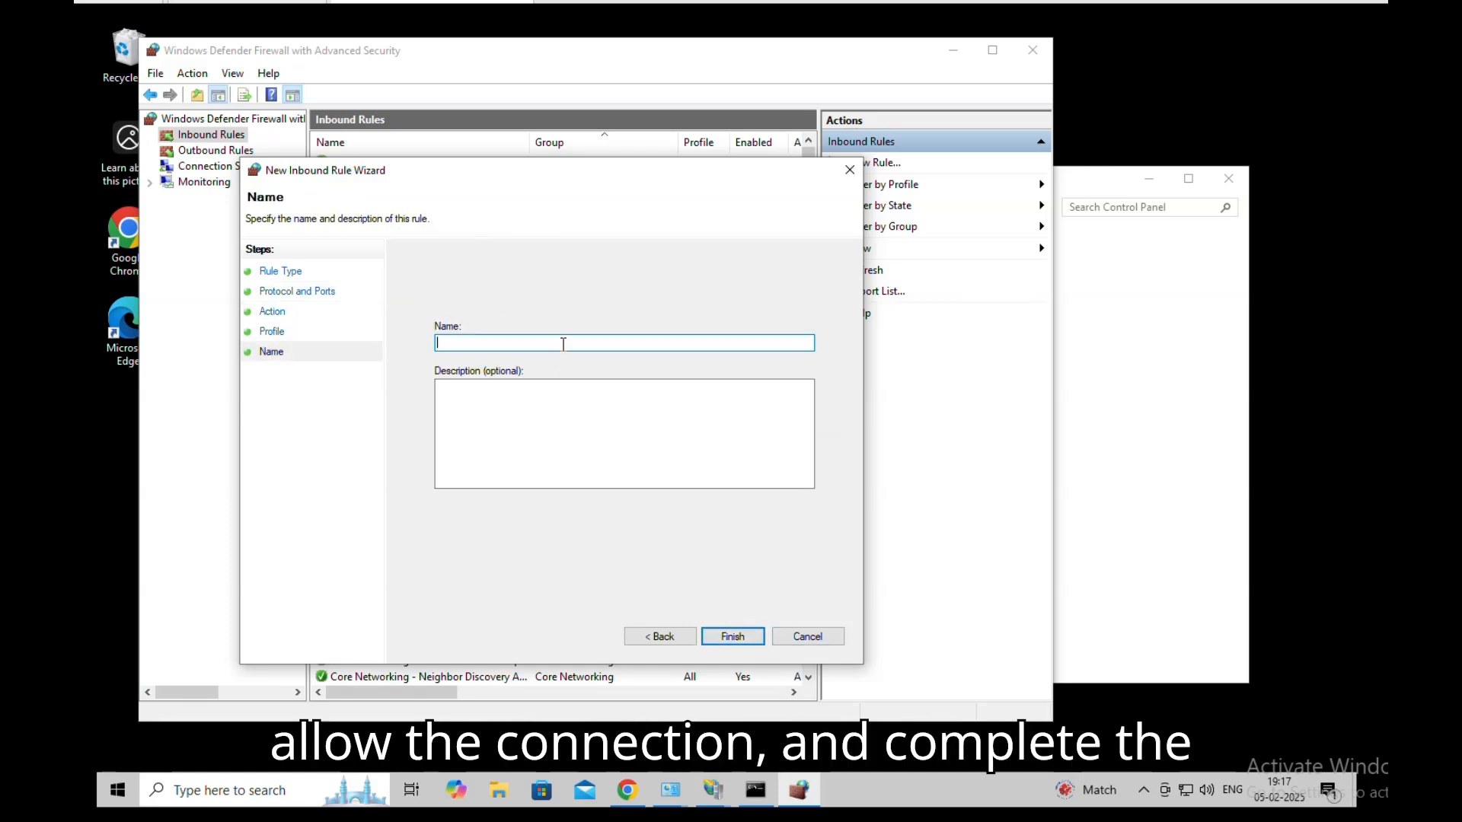
type("Poli")
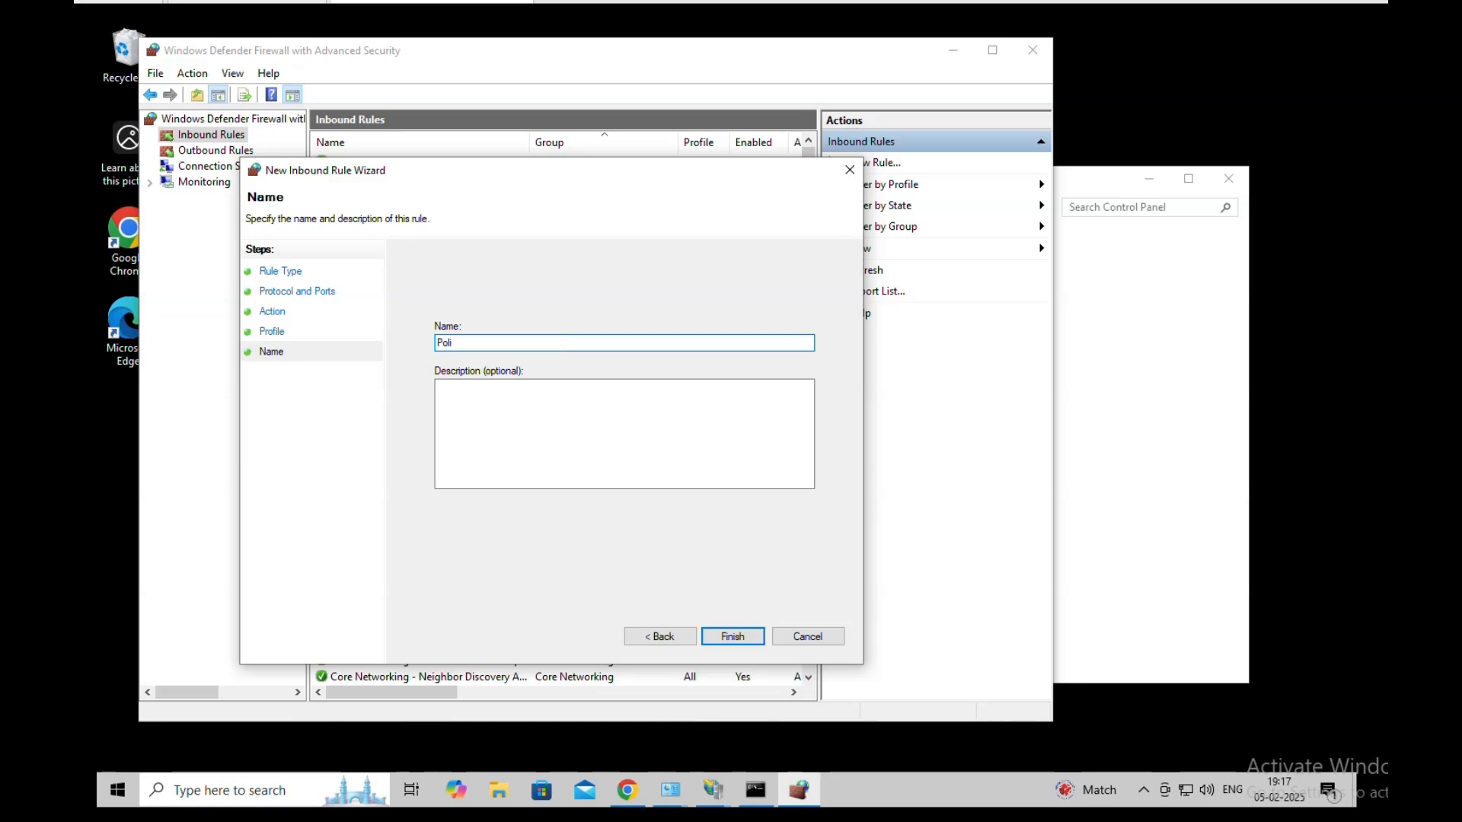
type("cy01")
left_click(732, 636)
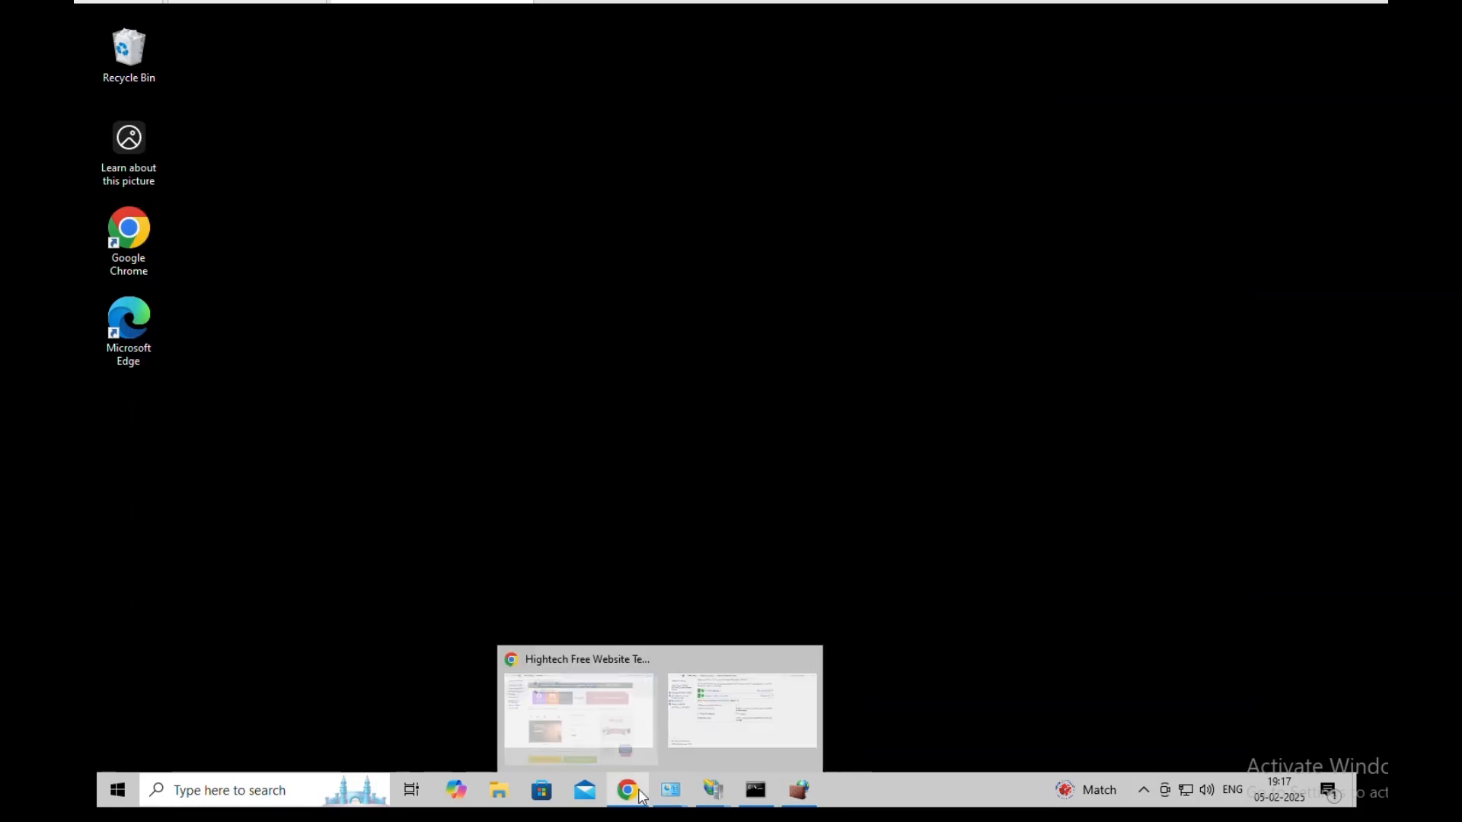
Switch to Chrome, load 192.168.139.131:8080 to check the hosted website, and minimize the browser
left_click(640, 793)
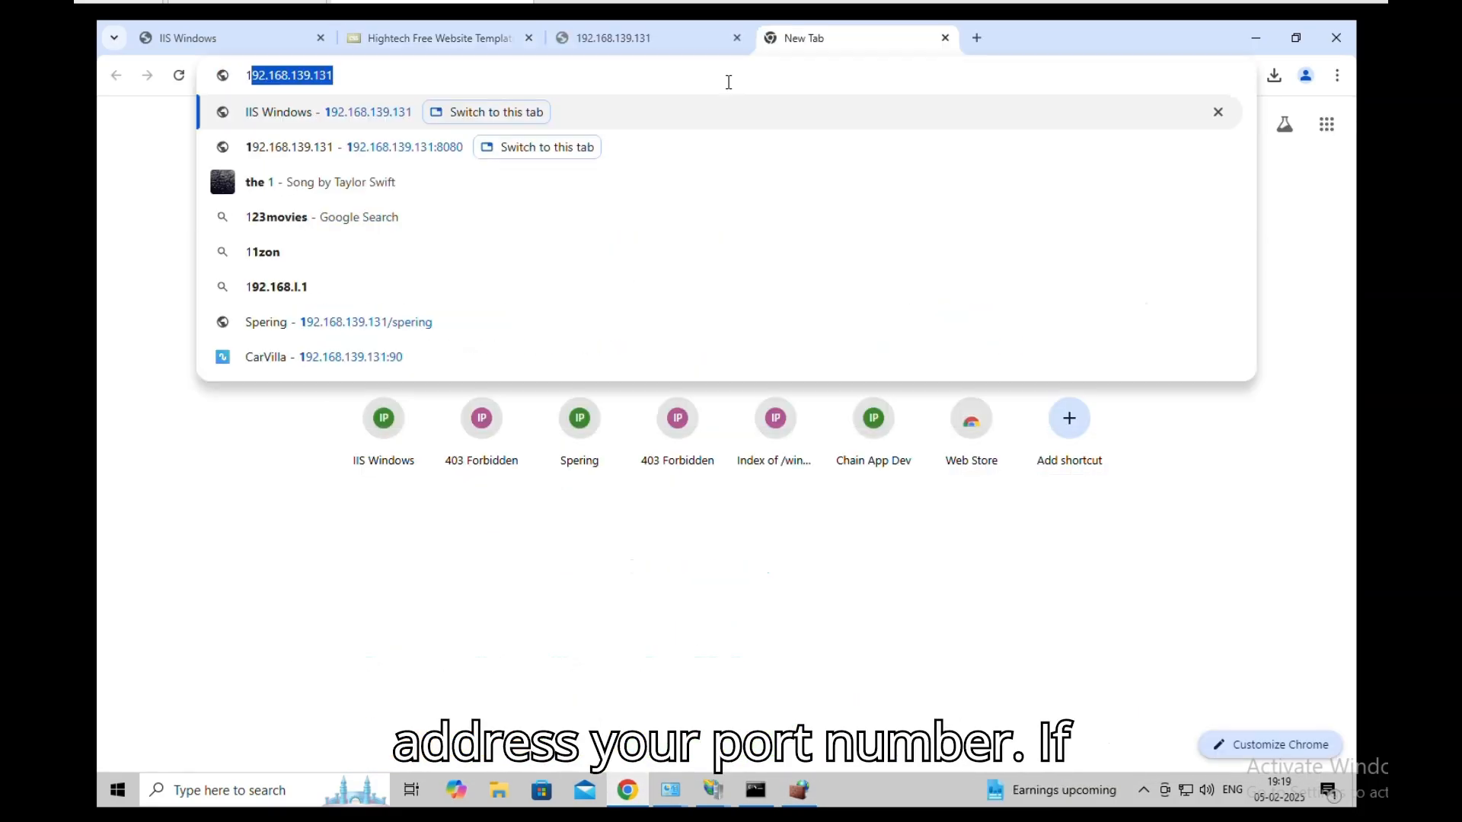
type("92.168.139.131")
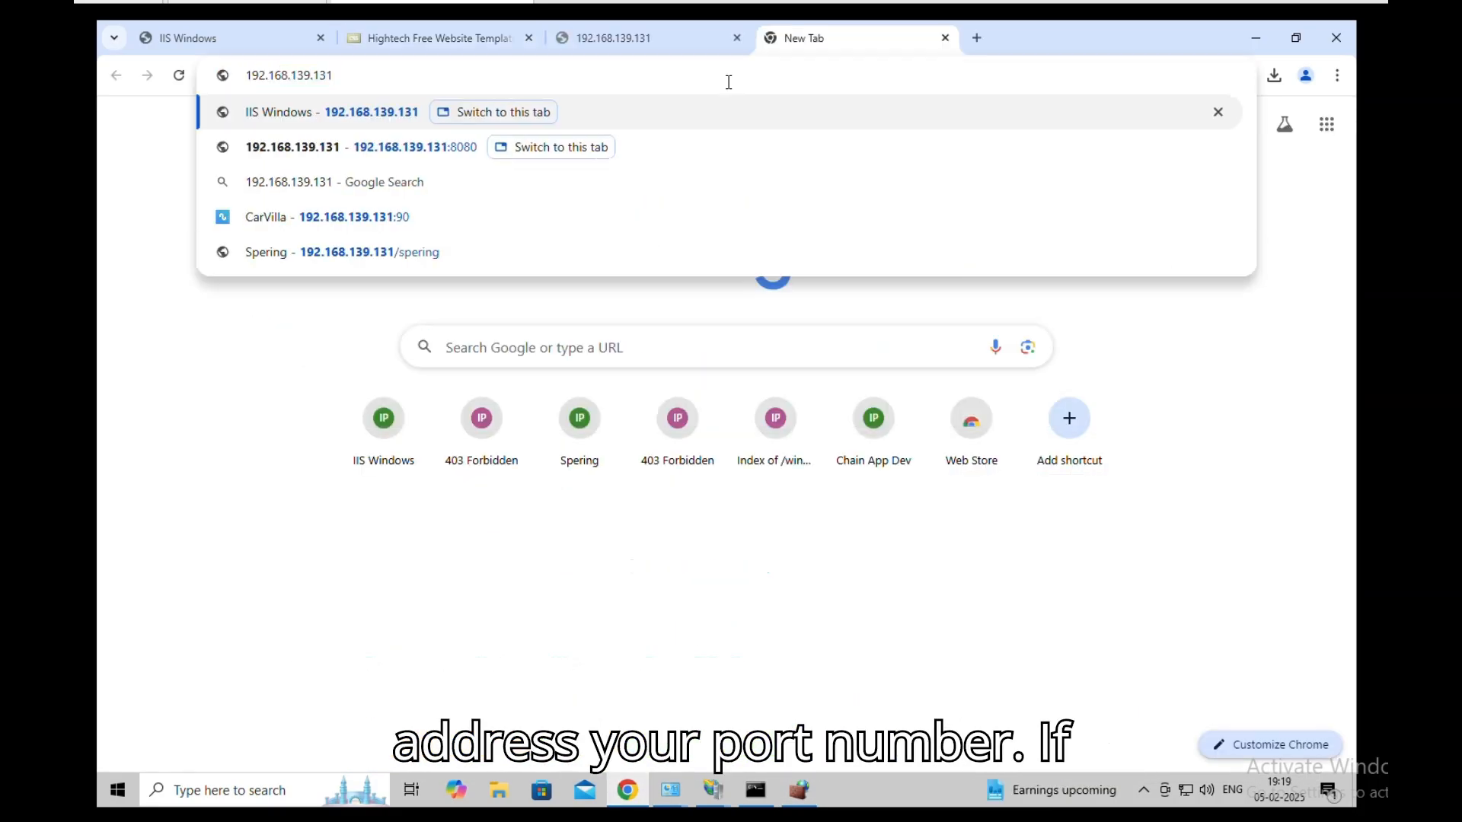
type(":8080")
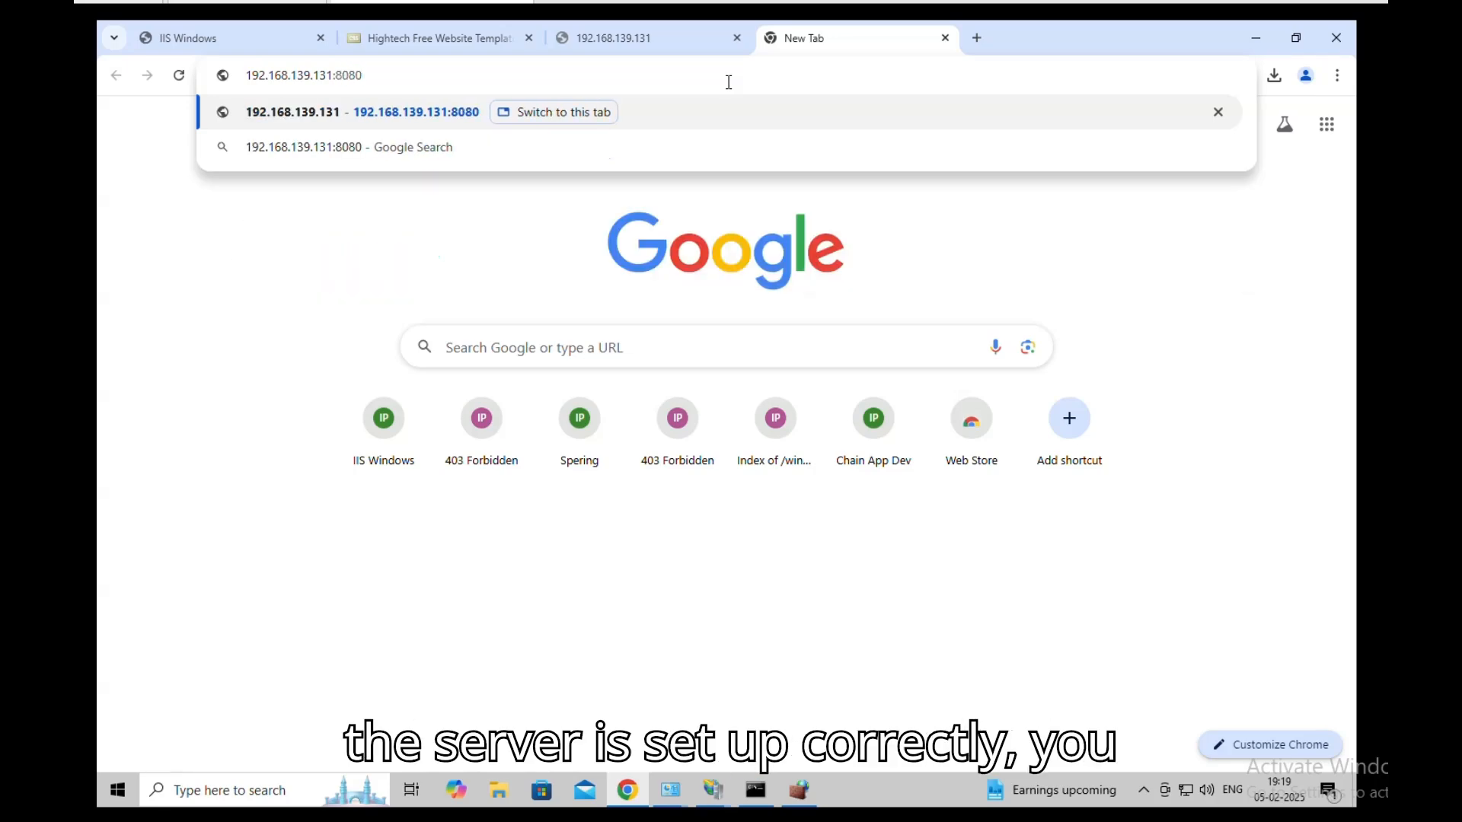
key("Return")
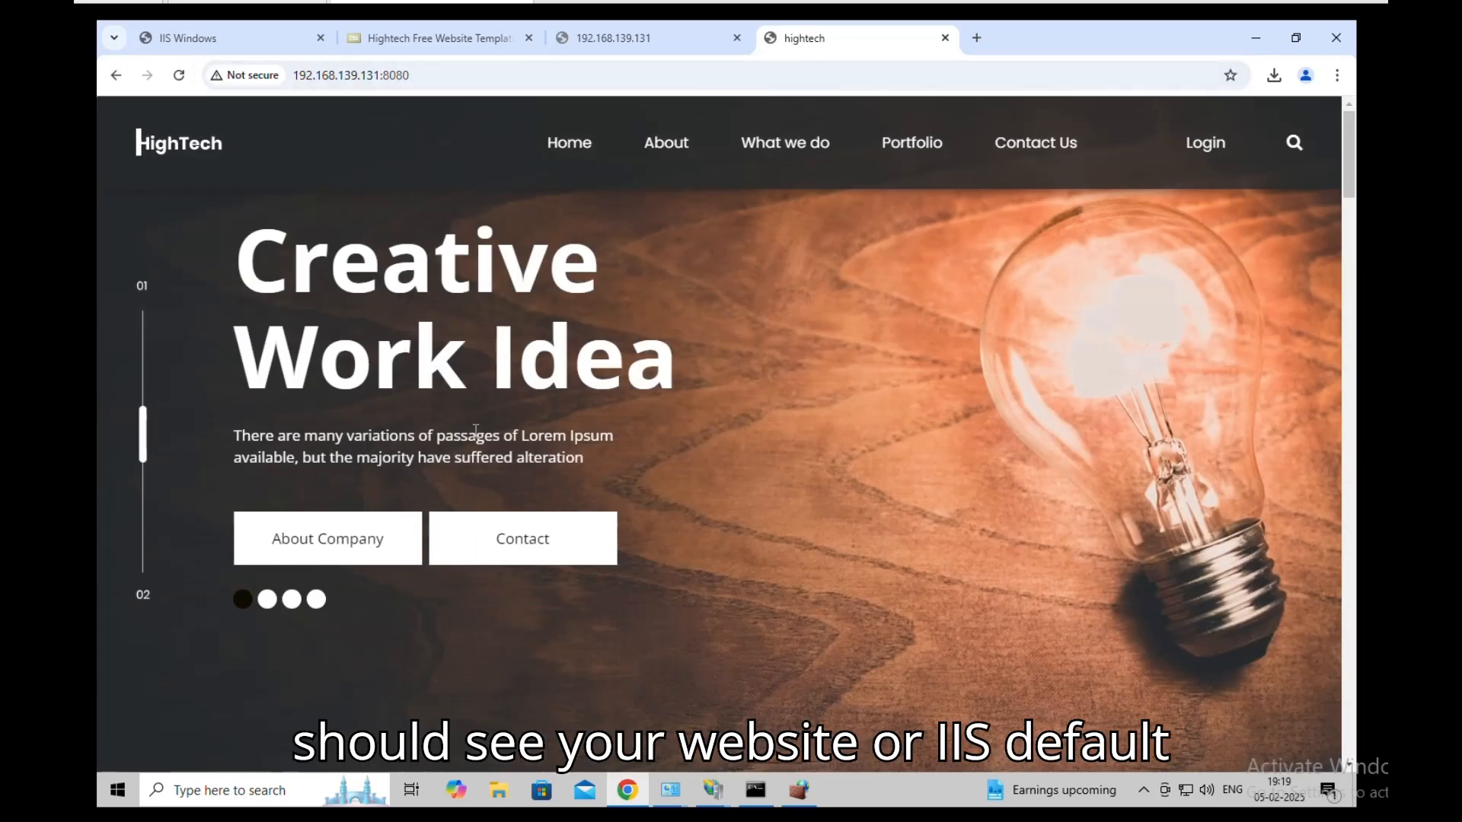
left_click(1264, 41)
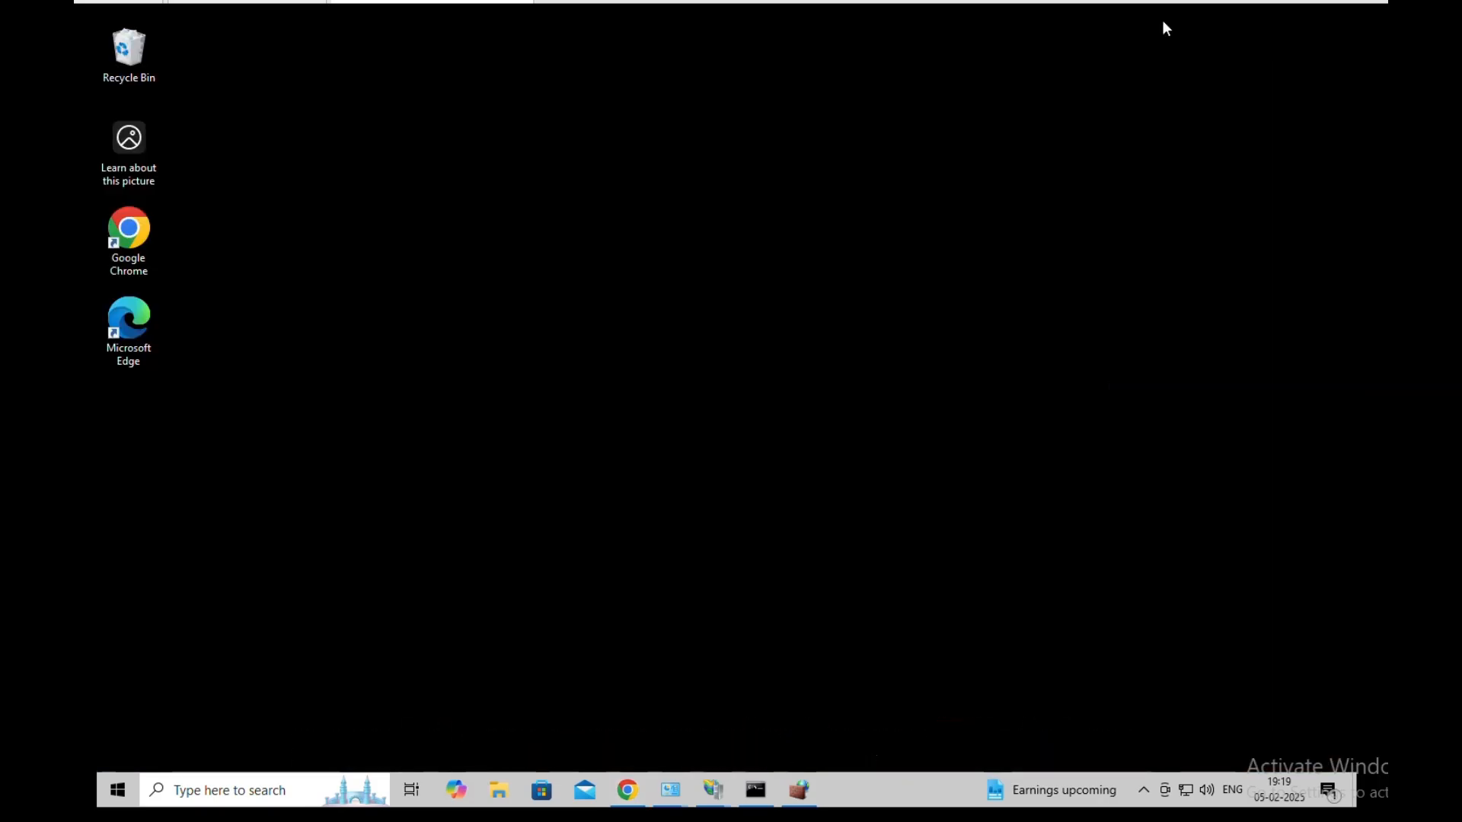